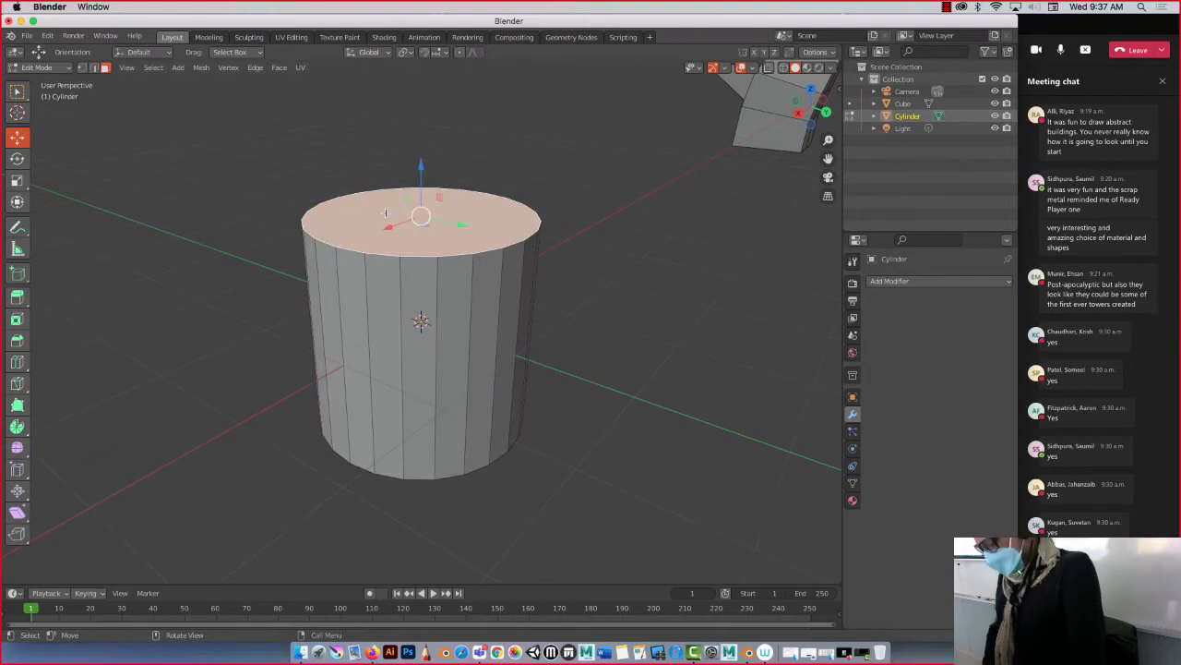
# Step: Delete the top and bottom cap faces of the cylinder, leaving an open tube
pyautogui.press('x')
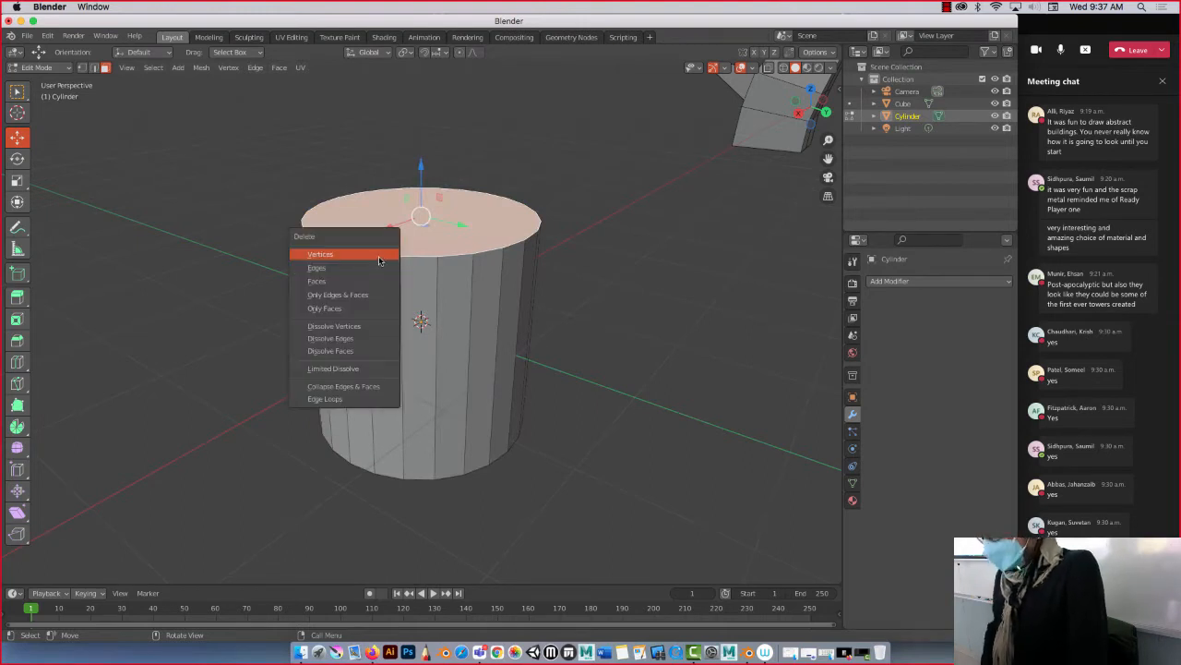
pyautogui.click(336, 281)
pyautogui.moveTo(356, 304); pyautogui.dragTo(390, 364, button='middle')
pyautogui.click(406, 391)
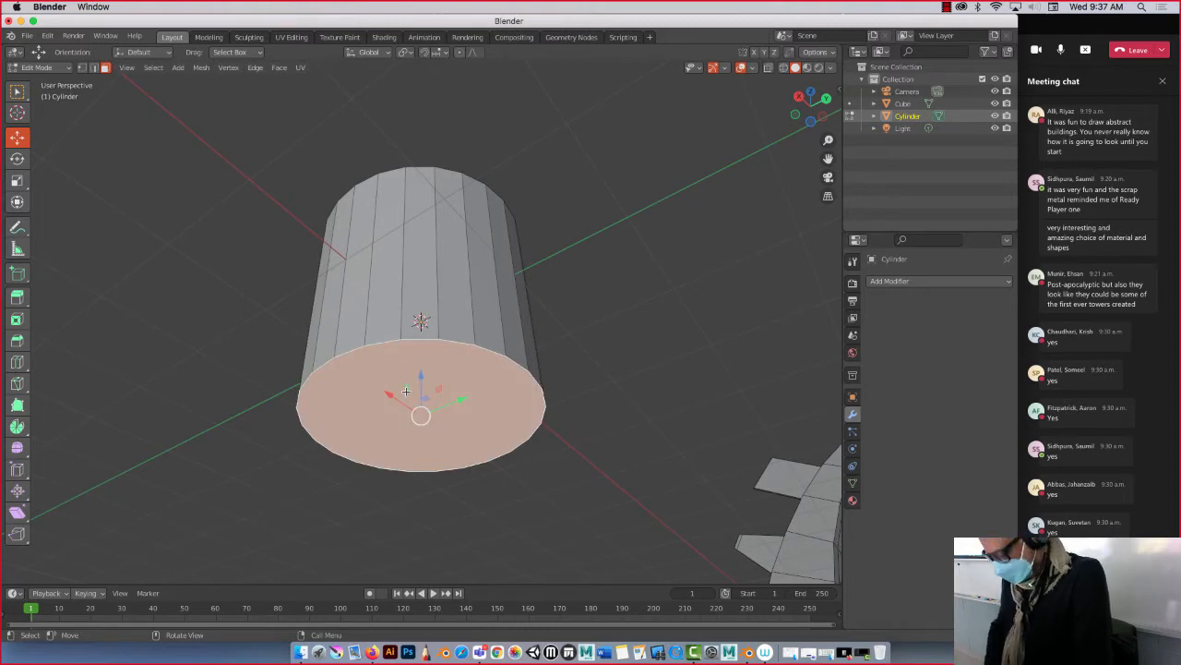
pyautogui.press('x')
pyautogui.click(406, 392)
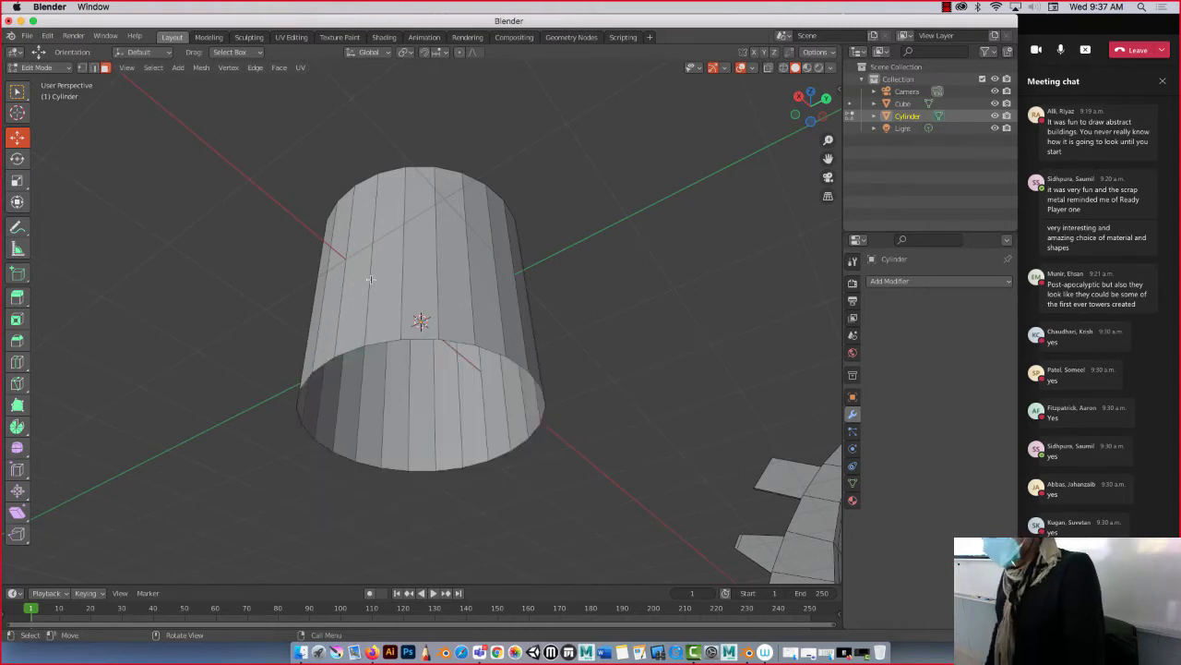
# Step: In see-through wireframe front view, select the negative-X half of the tube's faces and separate the selection into its own object
pyautogui.press('KP_1')
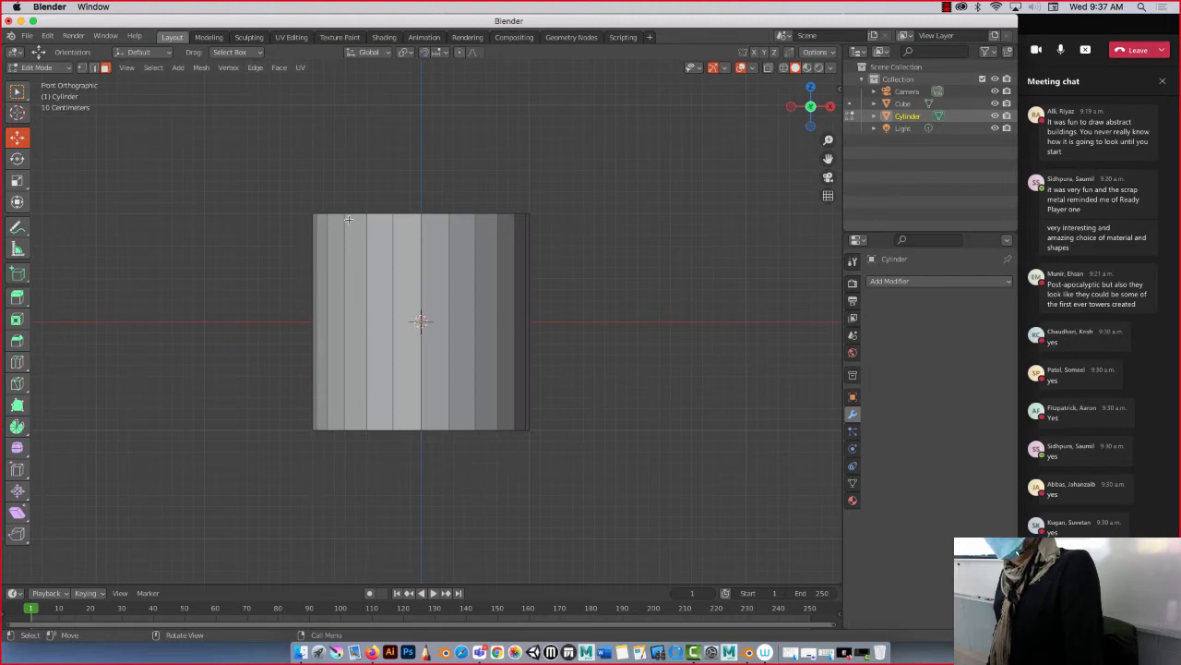
pyautogui.click(768, 68)
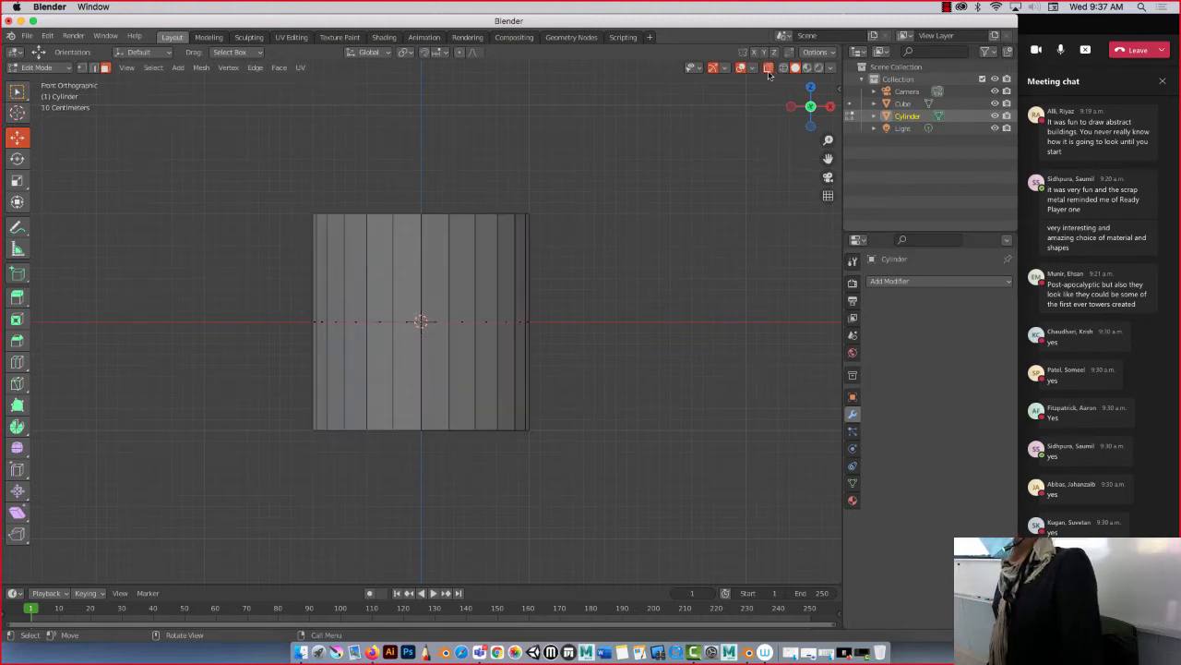
pyautogui.click(783, 68)
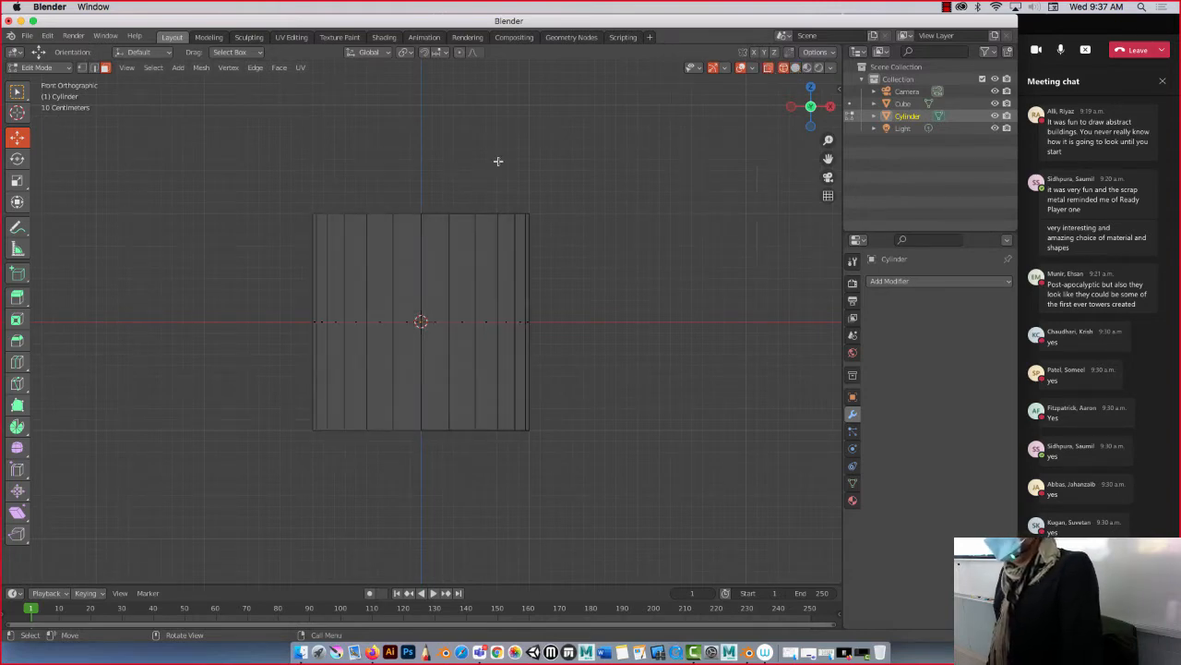
pyautogui.moveTo(275, 179); pyautogui.dragTo(409, 488)
pyautogui.rightClick(386, 285)
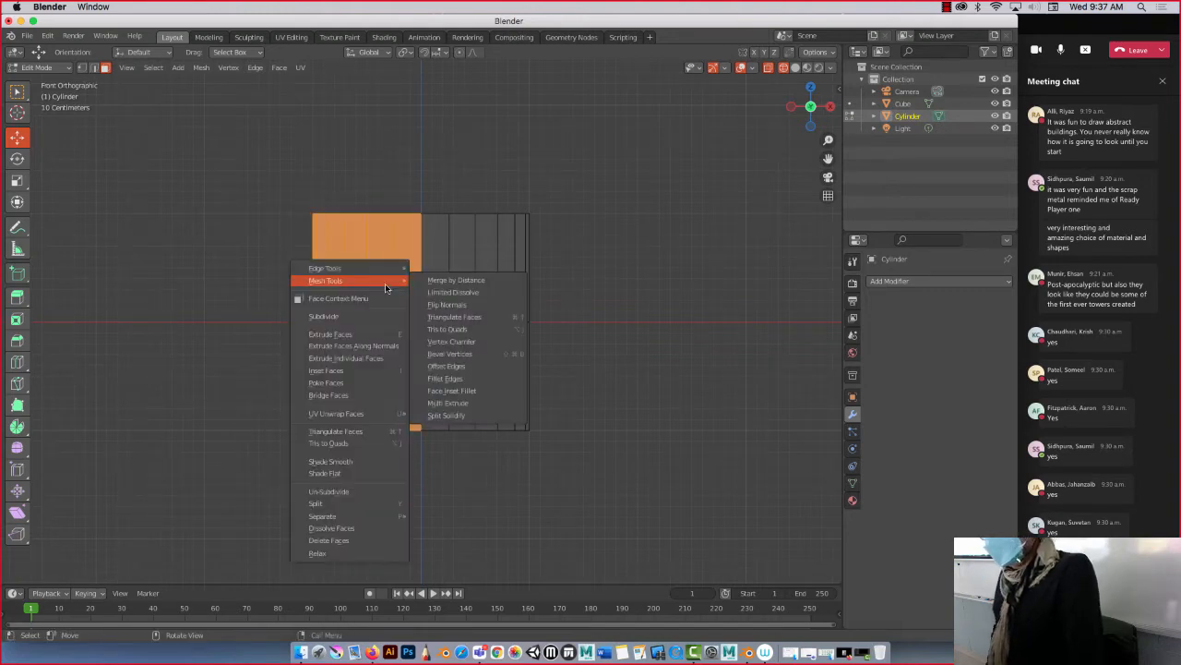
pyautogui.moveTo(392, 518)
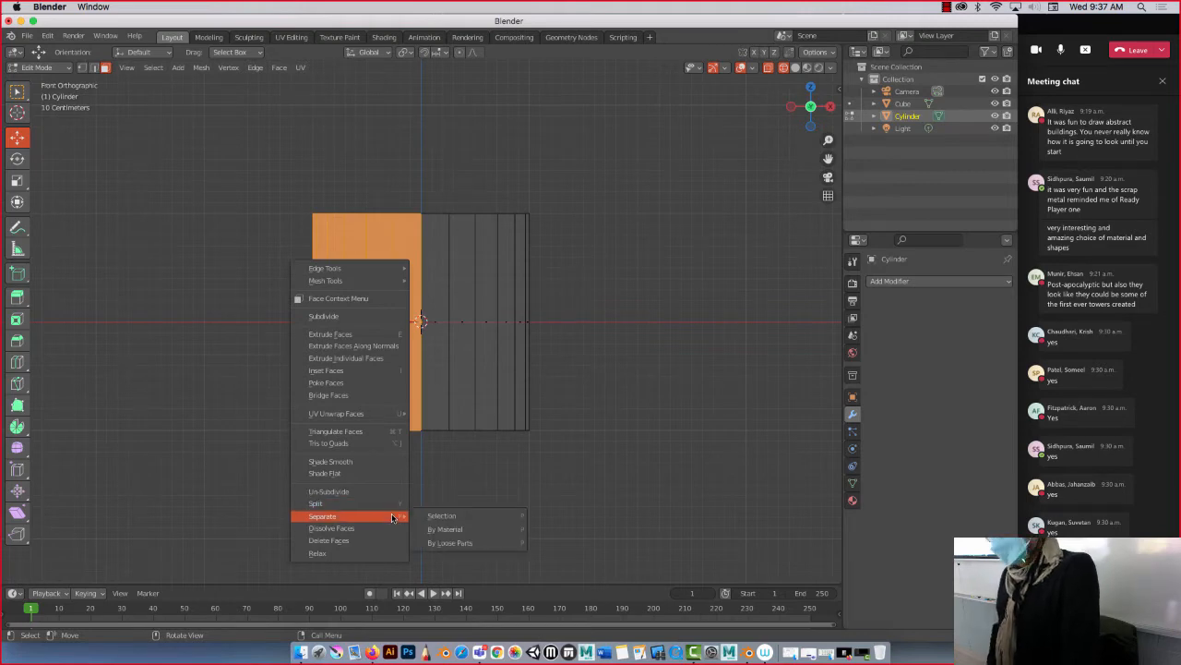
pyautogui.click(437, 518)
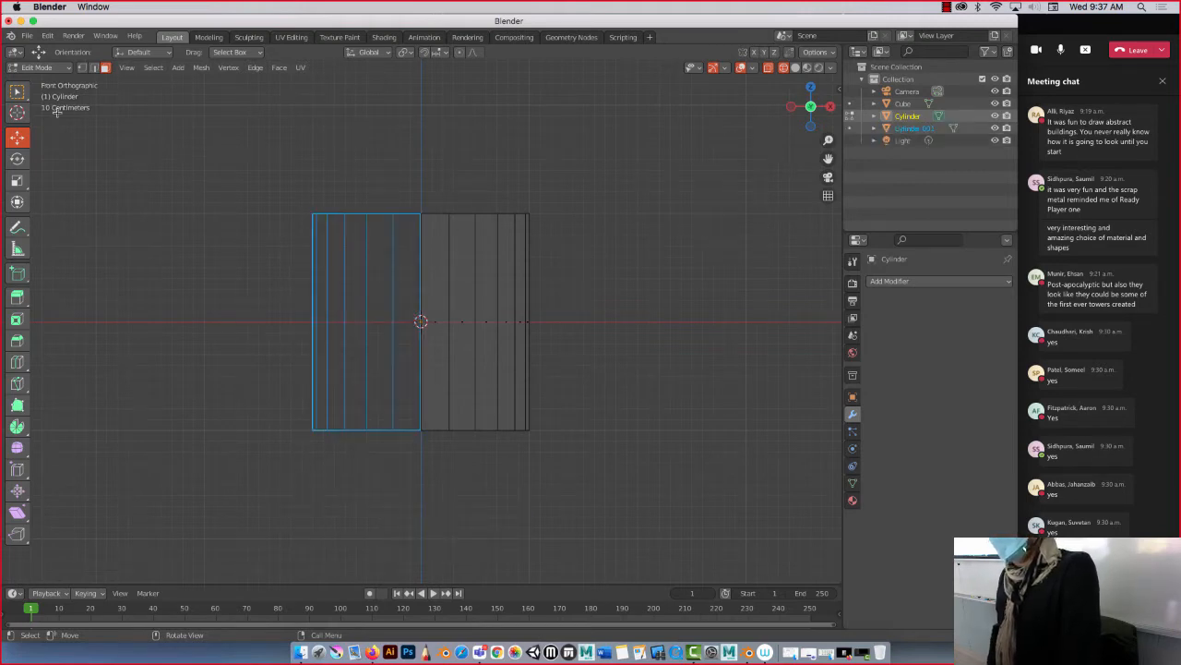
# Step: In Object Mode, move the separated half-cylinder about -0.81 m along the X axis, away from the other half
pyautogui.press('Tab')
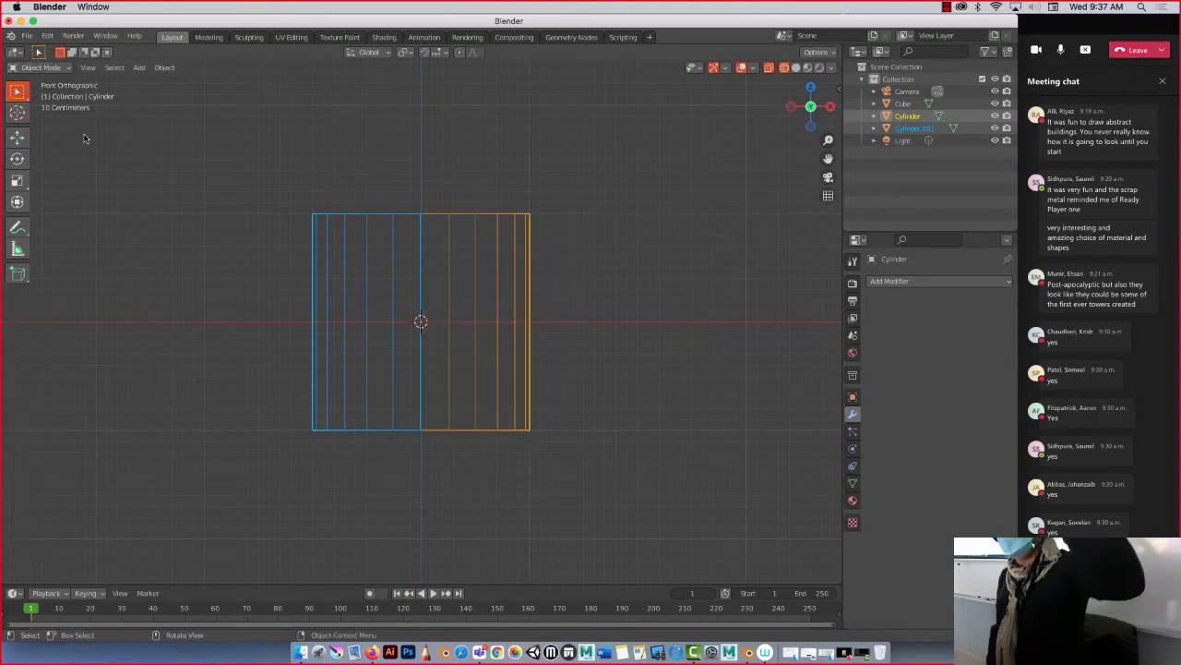
pyautogui.click(330, 247)
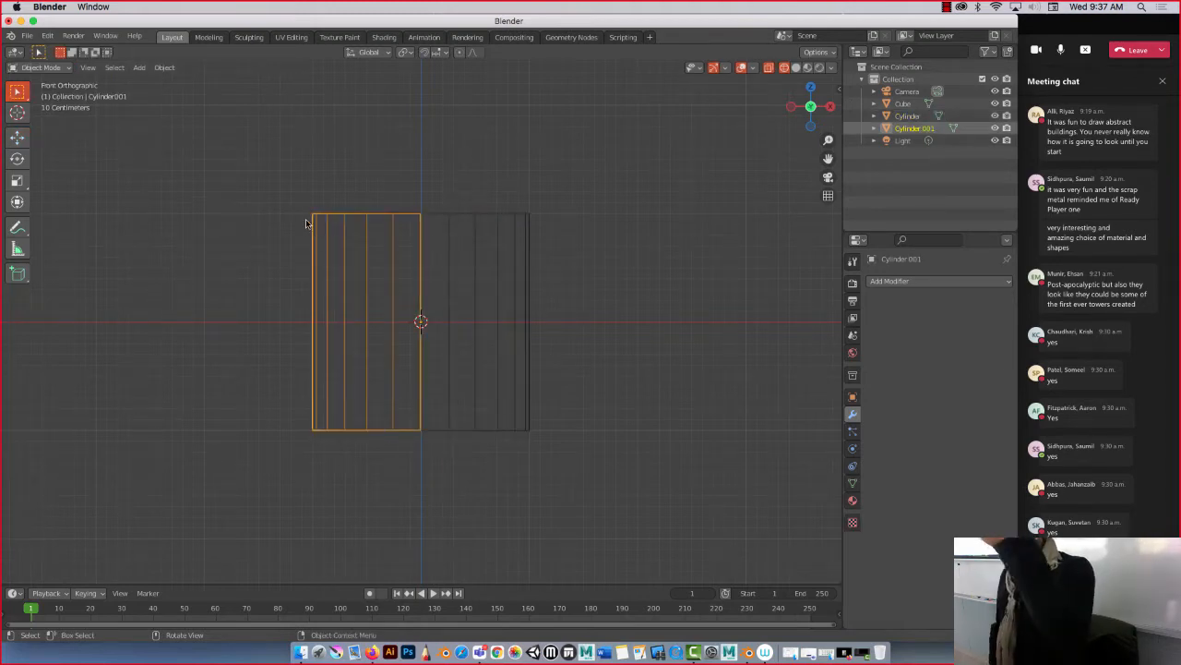
pyautogui.press('g')
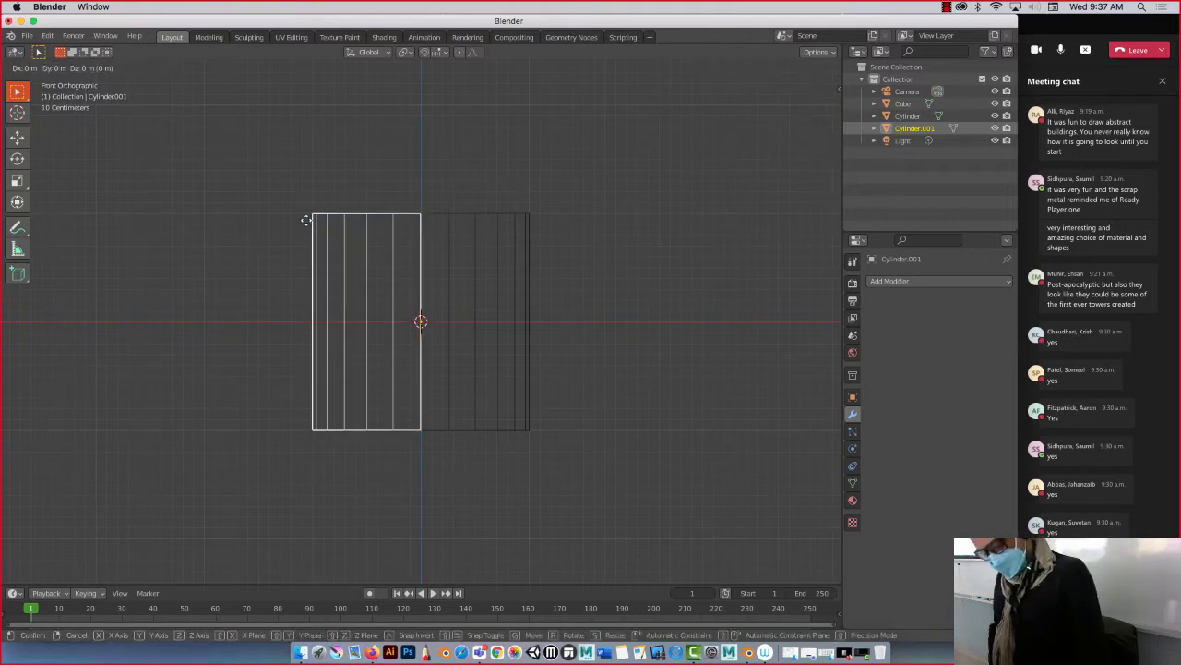
pyautogui.press('x')
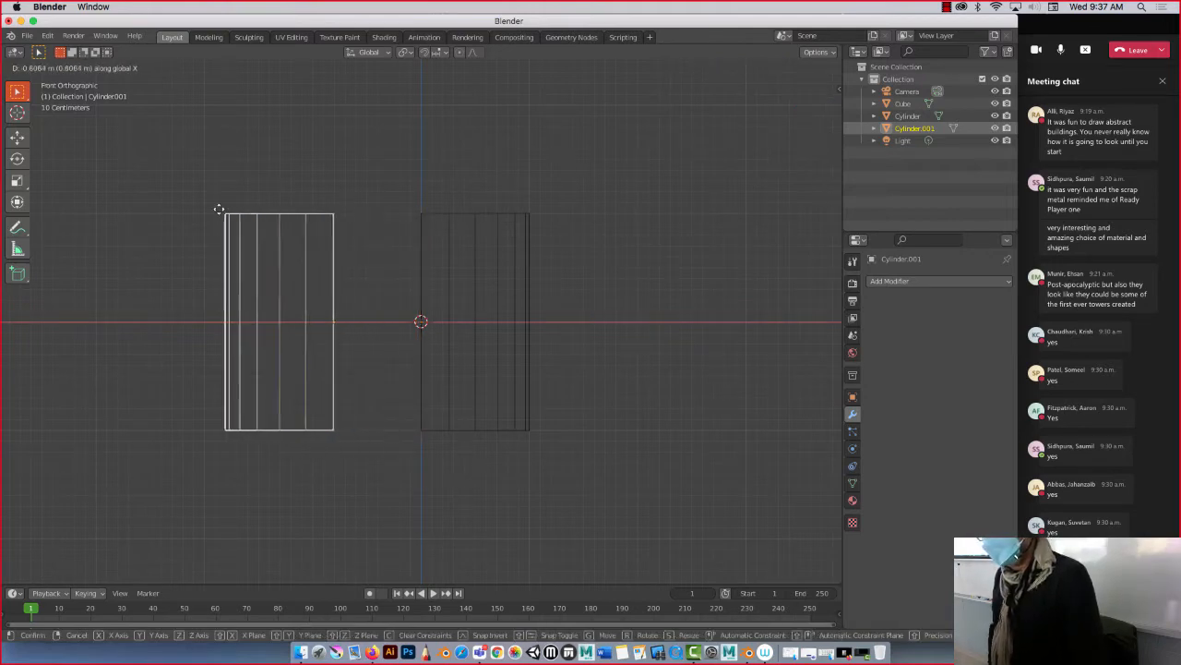
pyautogui.click(219, 212)
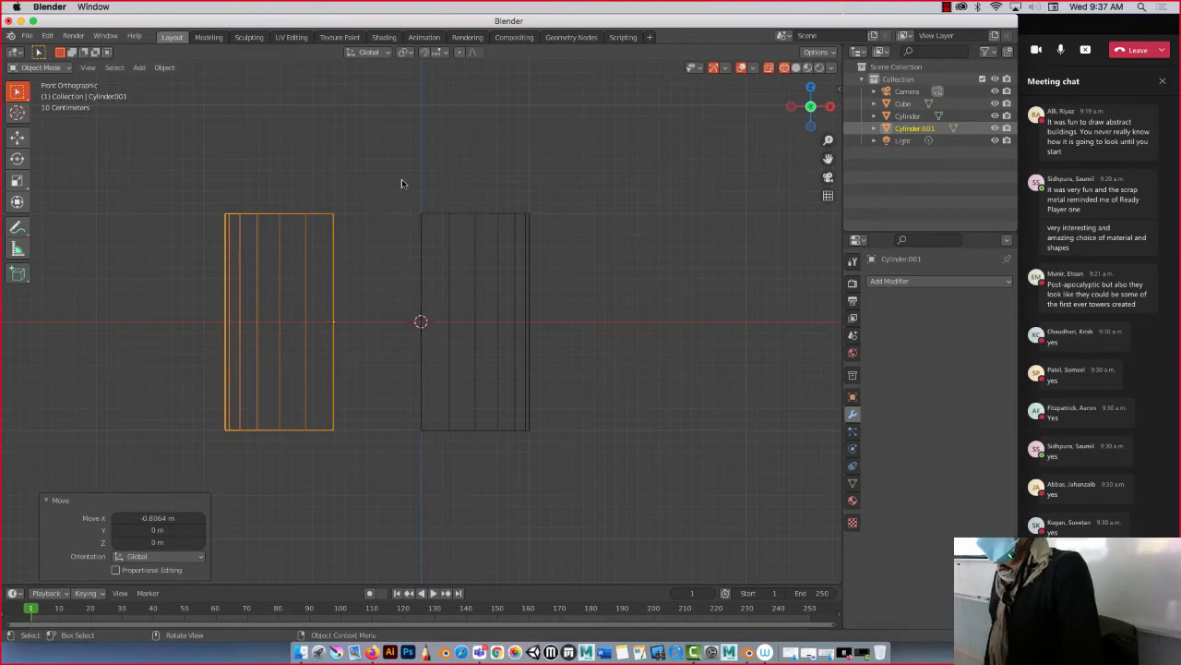
# Step: Switch the viewport back to solid shading with X-ray turned off
pyautogui.moveTo(403, 181); pyautogui.dragTo(362, 242, button='middle')
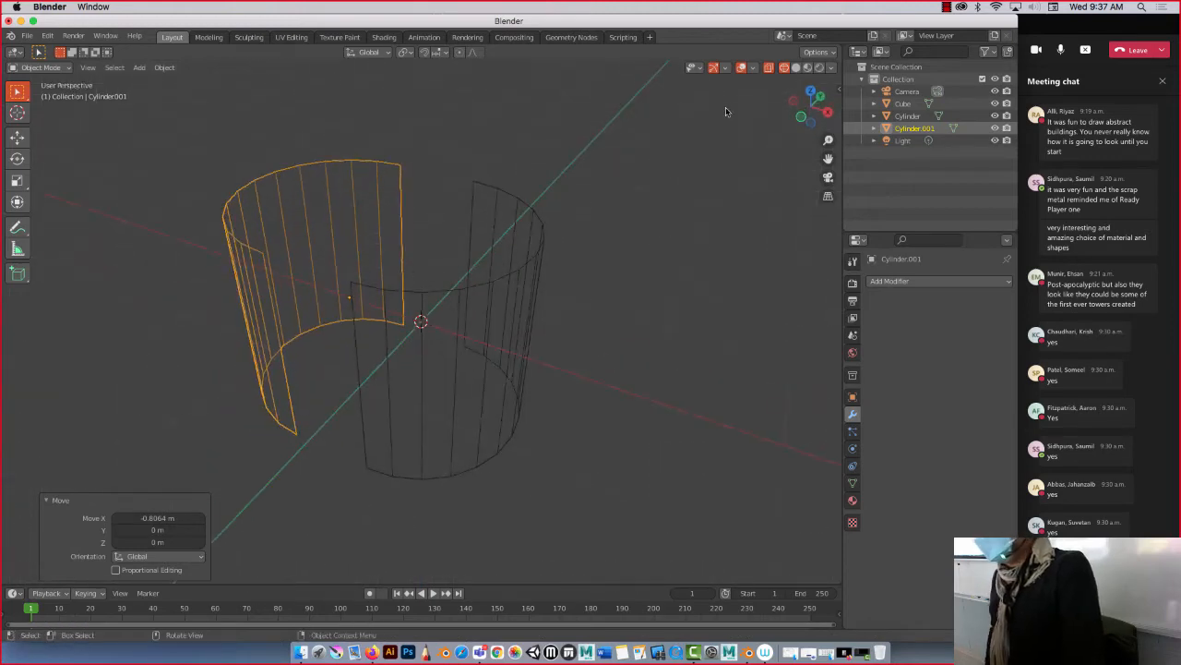
pyautogui.click(767, 69)
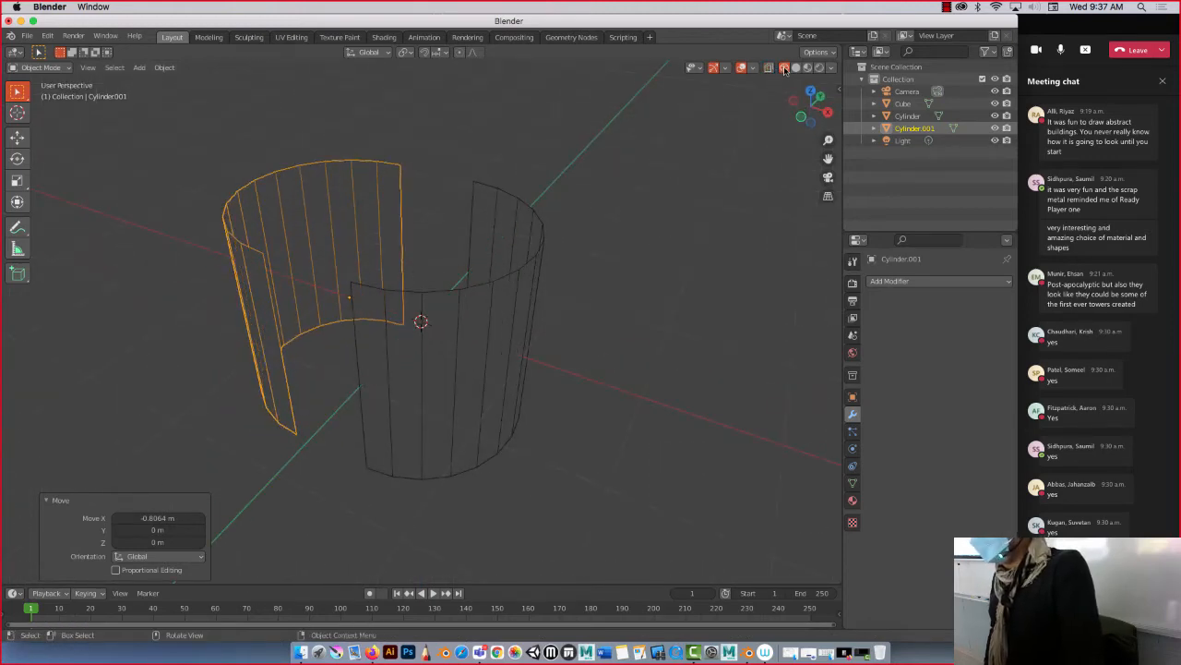
pyautogui.click(795, 70)
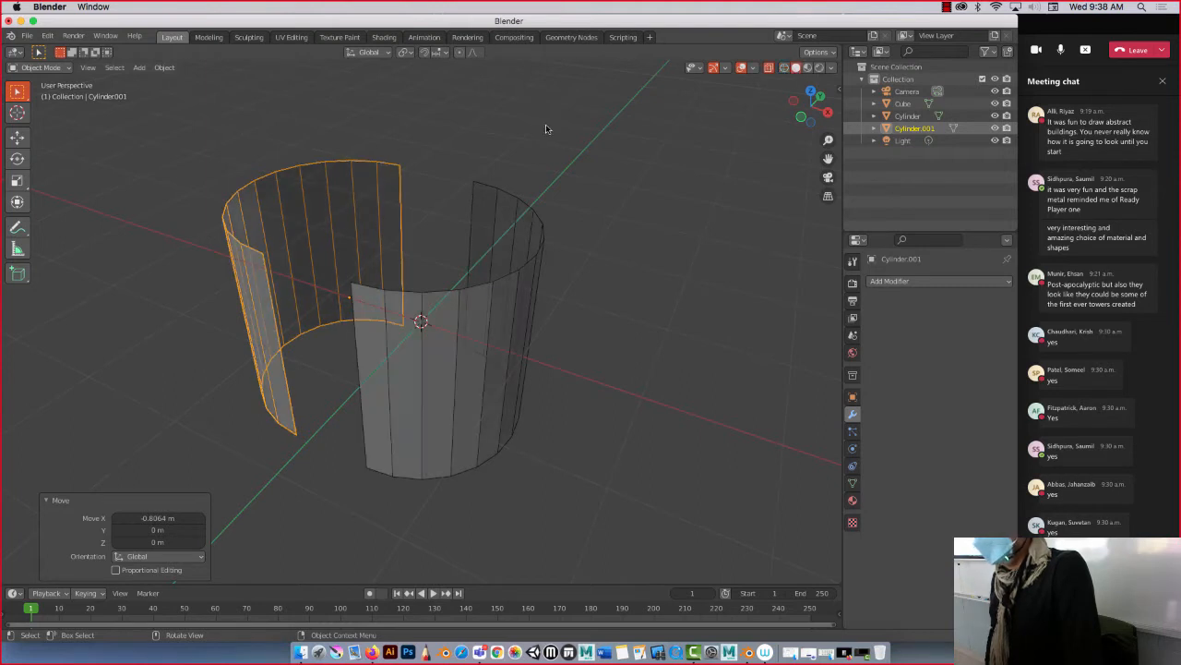
pyautogui.click(769, 69)
pyautogui.moveTo(674, 116); pyautogui.dragTo(580, 178, button='middle')
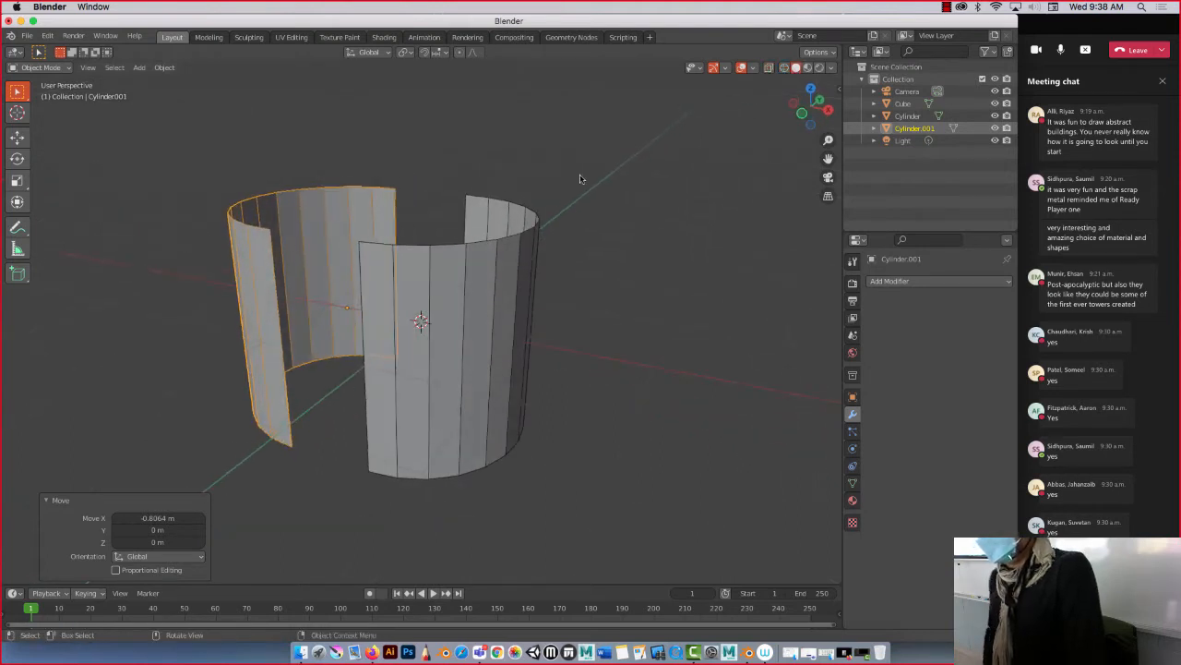
# Step: Select all faces of the unmoved half-cylinder in Edit Mode and add a Solidify modifier to it
pyautogui.click(397, 269)
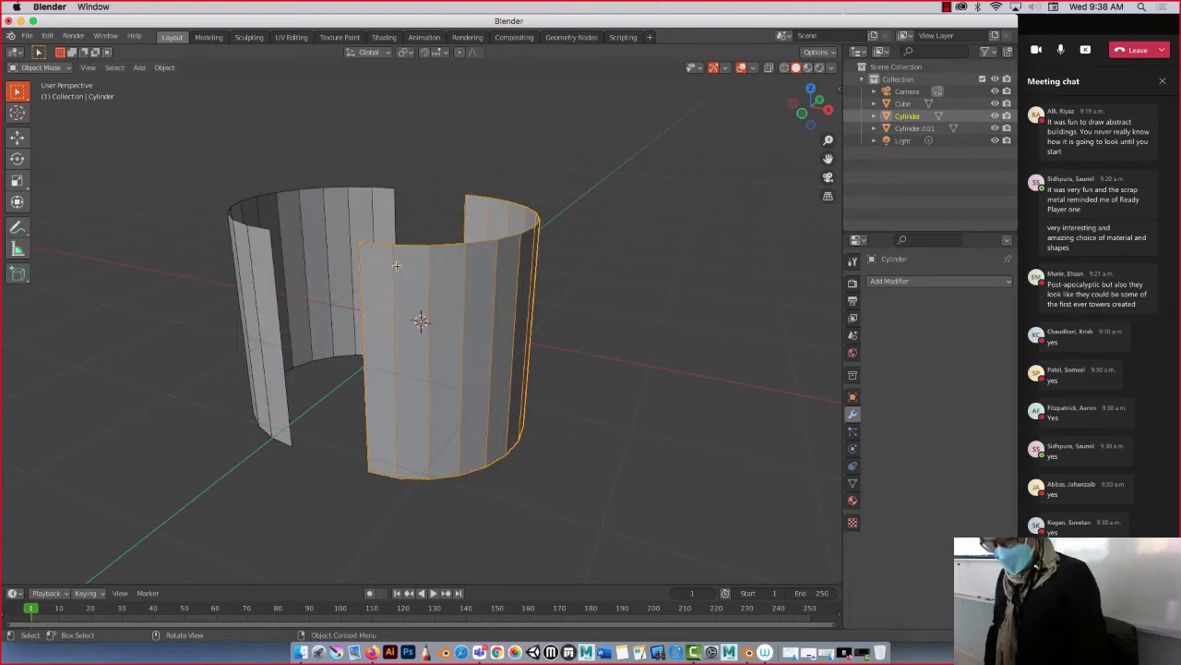
pyautogui.press('Tab')
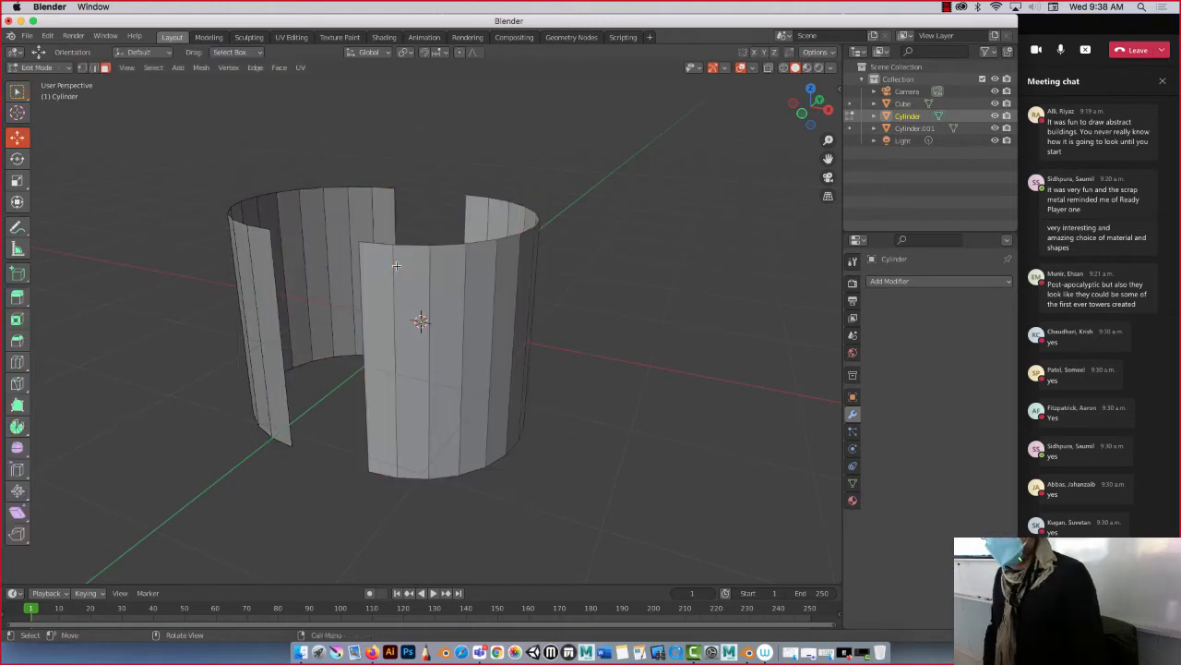
pyautogui.keyDown('alt'); pyautogui.click(391, 323); pyautogui.keyUp('alt')
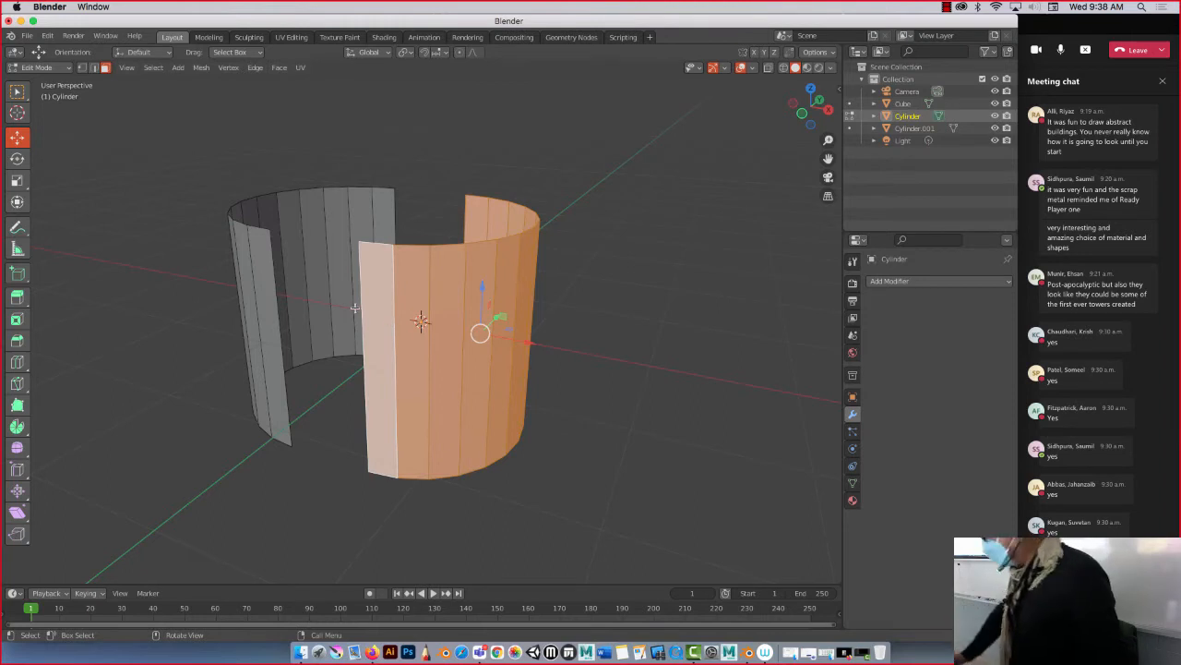
pyautogui.click(900, 282)
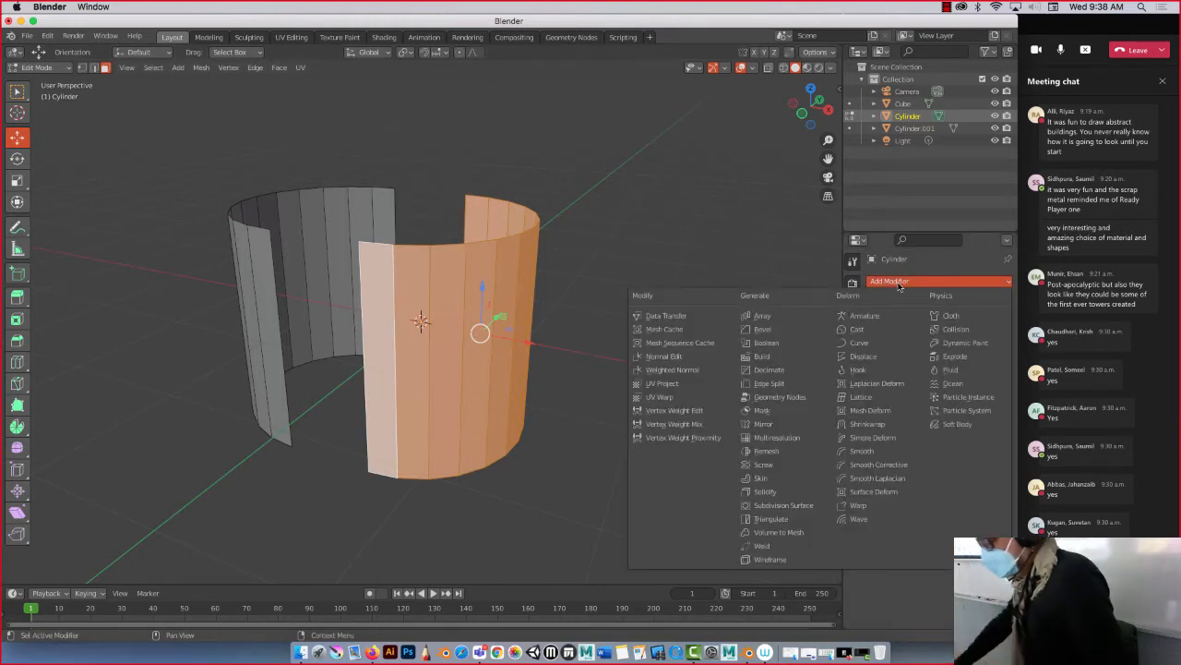
pyautogui.click(765, 491)
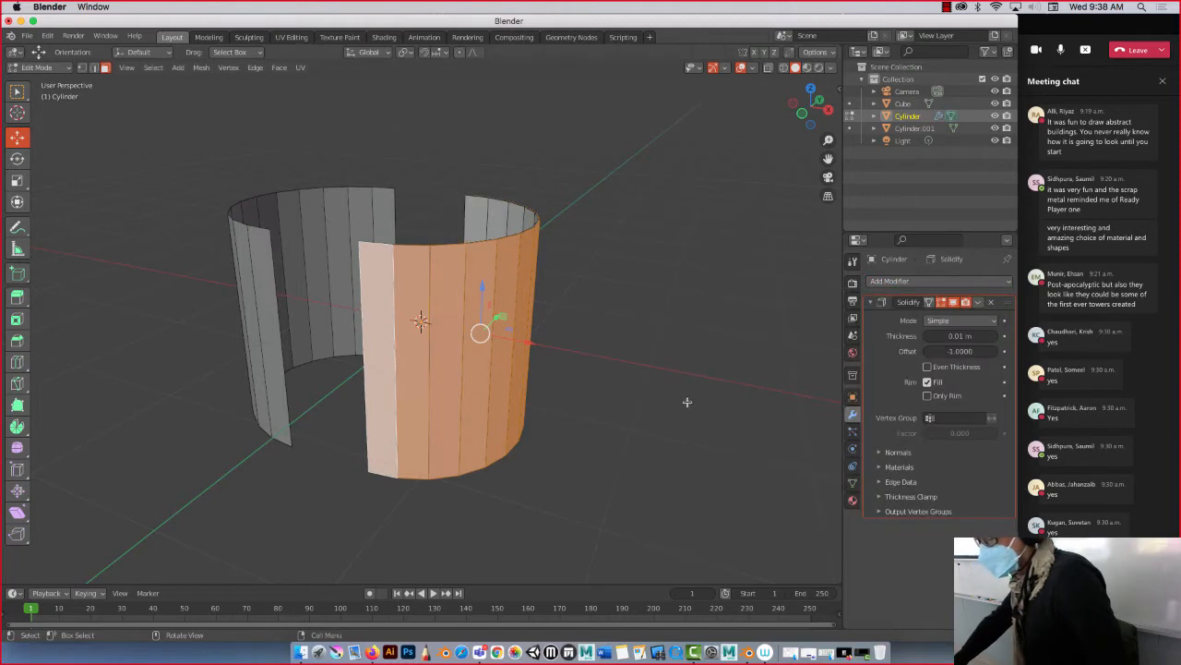
# Step: Try a Solidify thickness of 0.25 m on the half-cylinder
pyautogui.click(984, 336)
pyautogui.write('0.25')
pyautogui.press('Return')
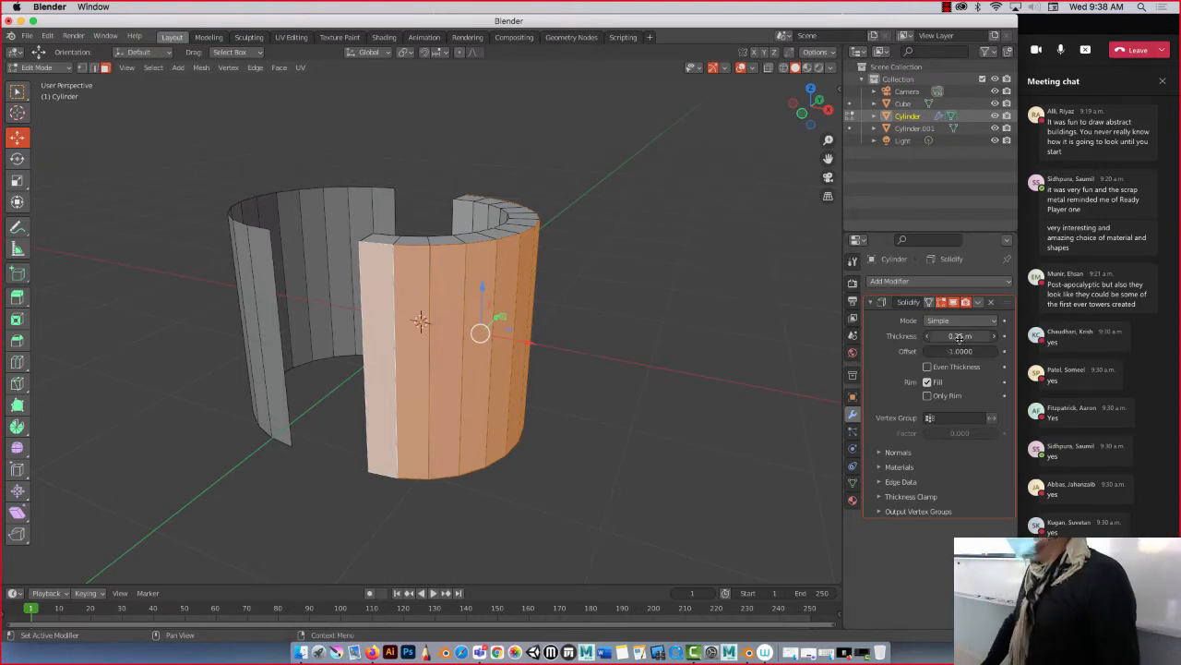
# Step: Set the Solidify modifier's thickness to 0.1 m
pyautogui.click(960, 336)
pyautogui.press('BackSpace')
pyautogui.write('.1')
pyautogui.press('Return')
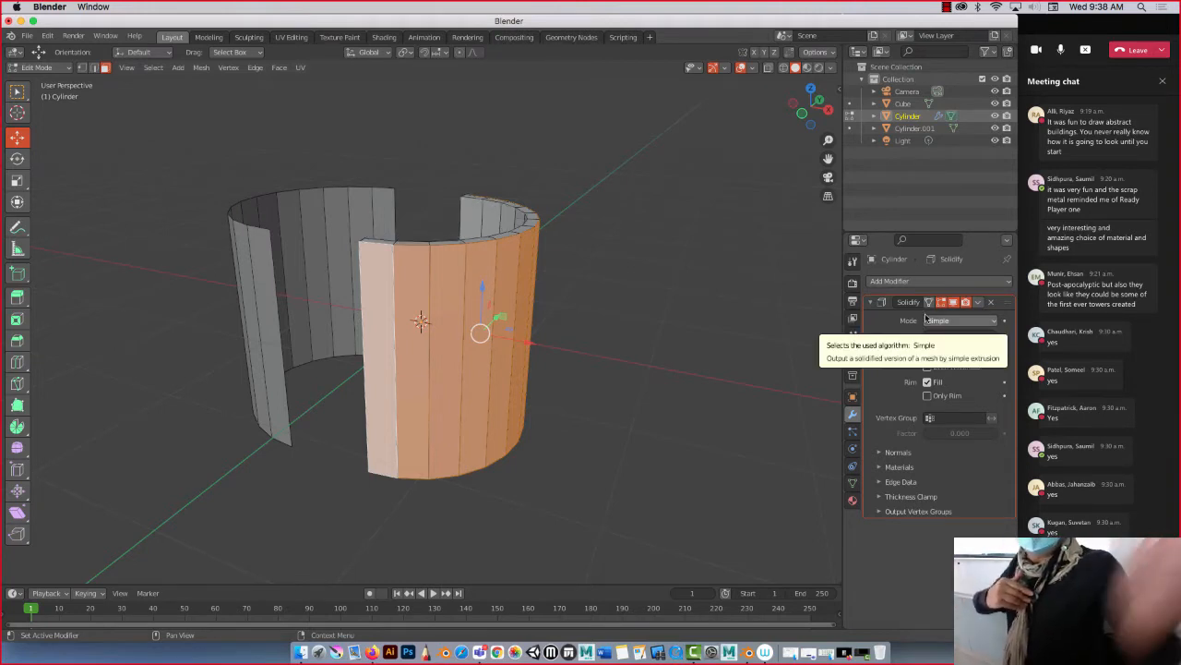
# Step: Return the half-cylinder to Object Mode and apply its Solidify modifier
pyautogui.click(978, 303)
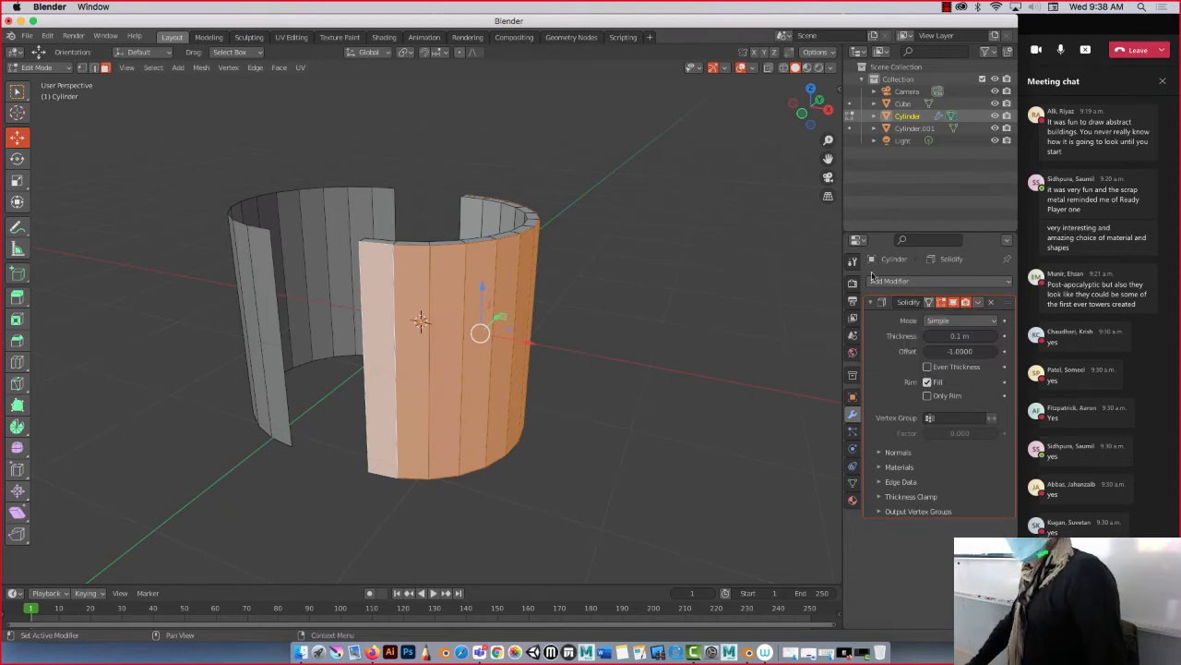
pyautogui.press('Tab')
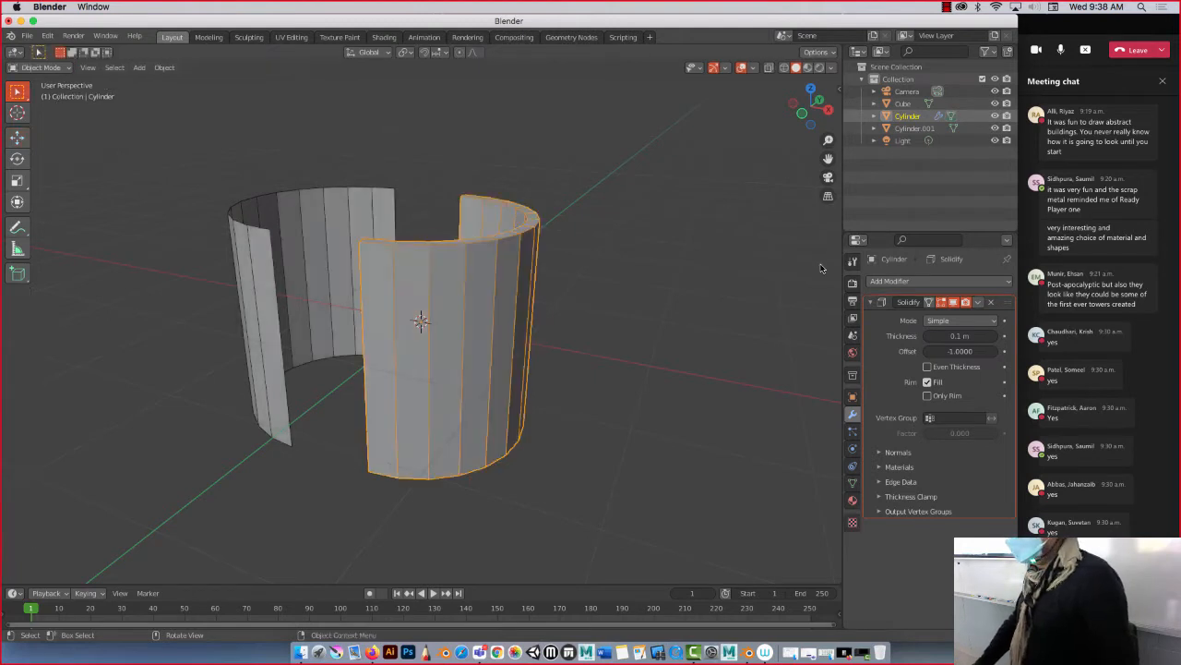
pyautogui.click(978, 303)
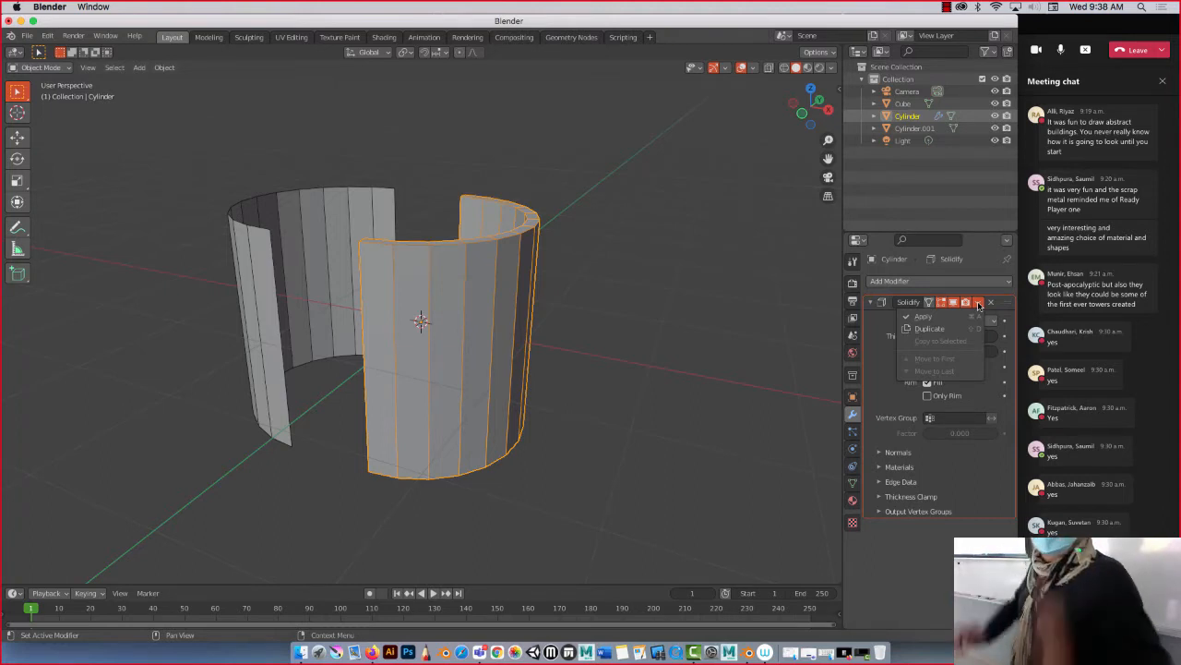
pyautogui.click(929, 314)
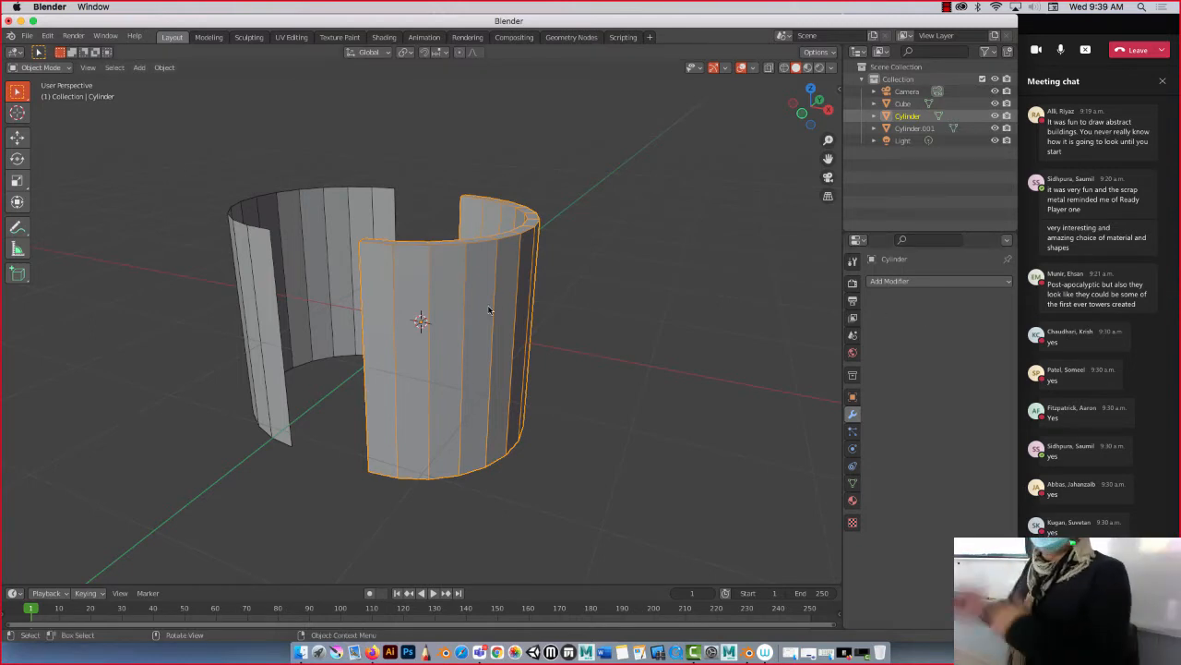
# Step: Add a cube mesh and move it about 2 m along the X axis, beside the half-cylinders
pyautogui.click(139, 67)
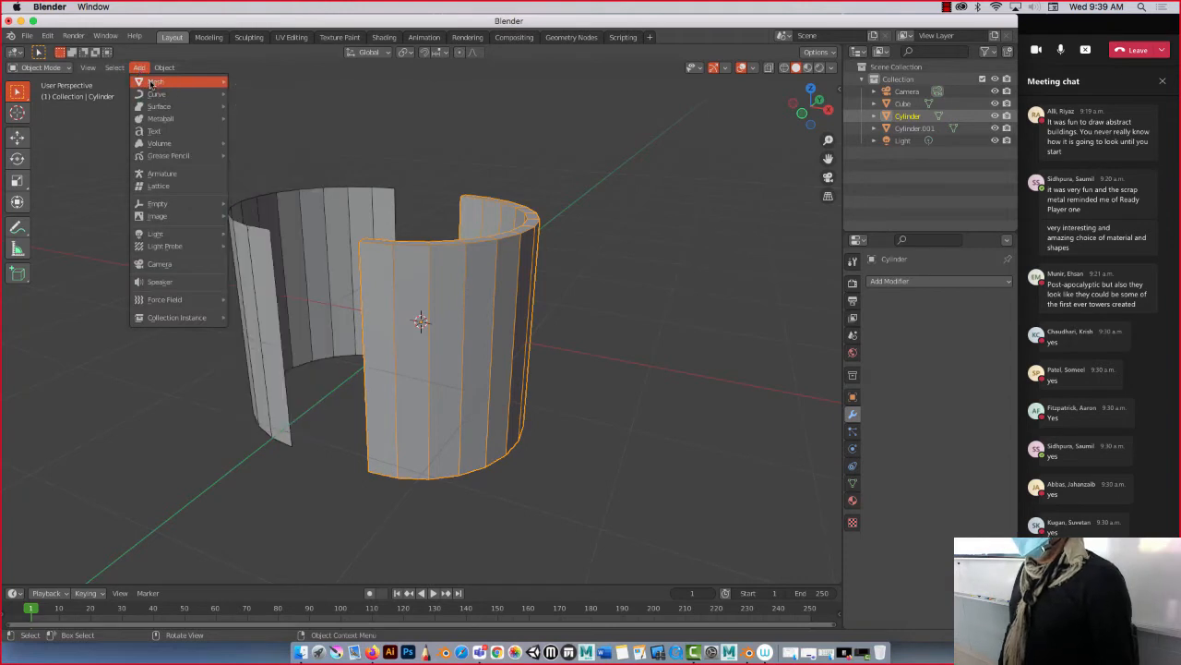
pyautogui.moveTo(173, 83)
pyautogui.click(243, 96)
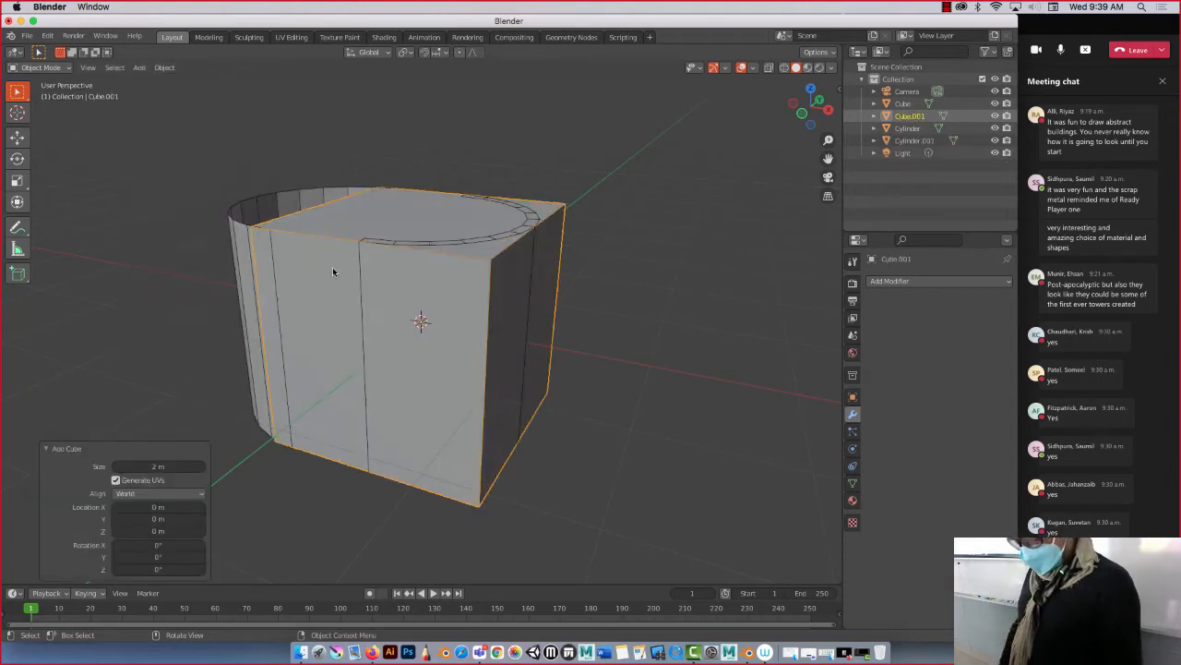
pyautogui.press('g')
pyautogui.press('x')
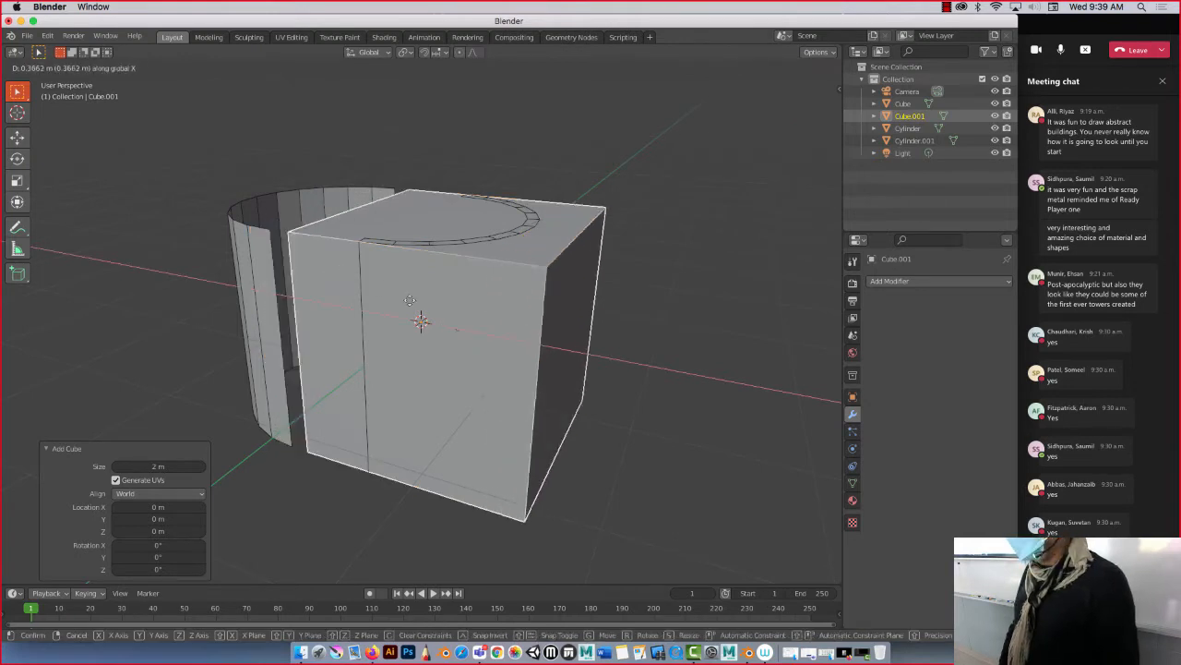
pyautogui.click(513, 336)
pyautogui.moveTo(513, 336); pyautogui.dragTo(308, 264, button='middle')
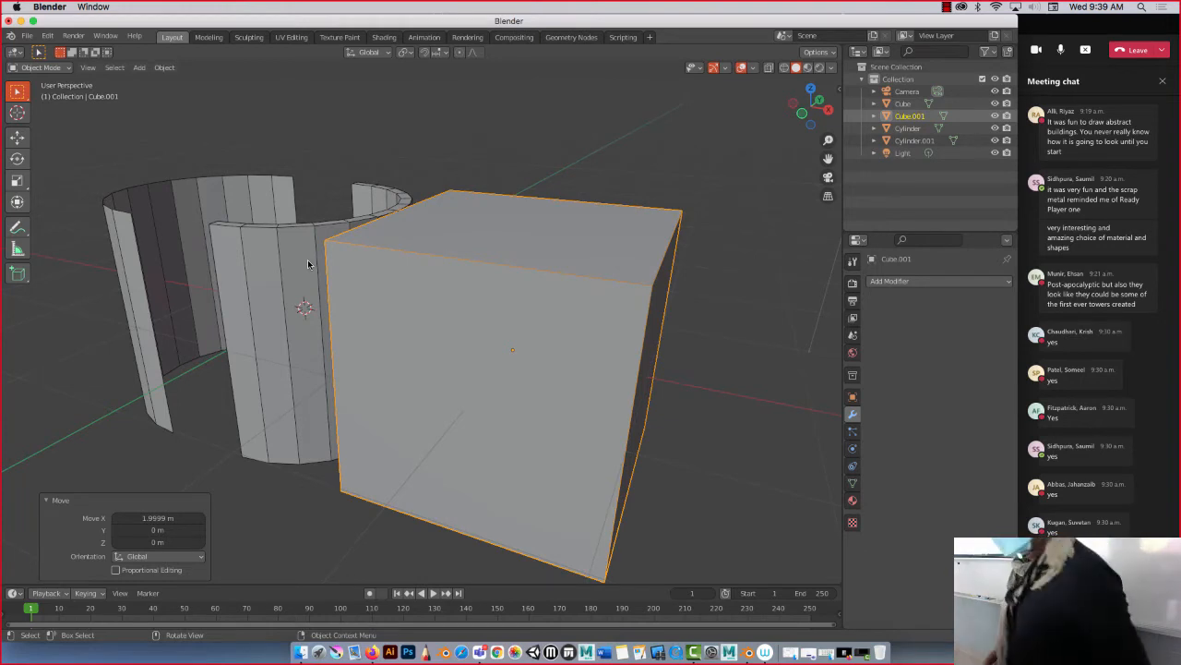
# Step: Enter Edit Mode on the cube and add a single centred loop cut that splits its top and front faces in half
pyautogui.press('Tab')
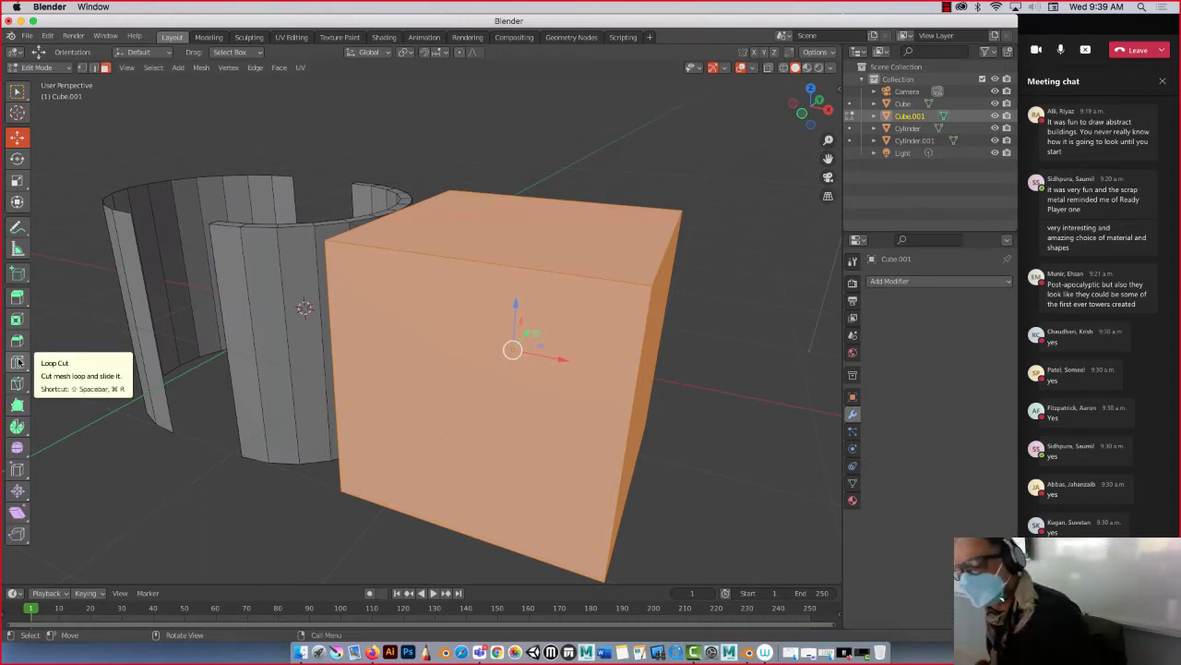
pyautogui.click(17, 361)
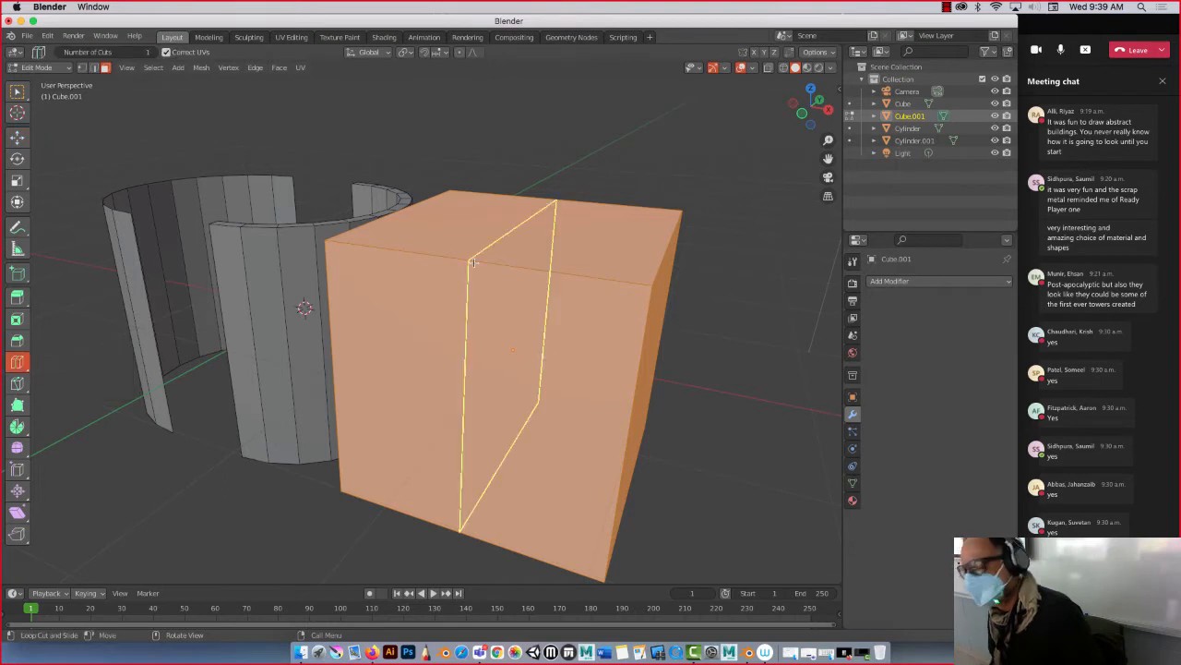
pyautogui.click(520, 249)
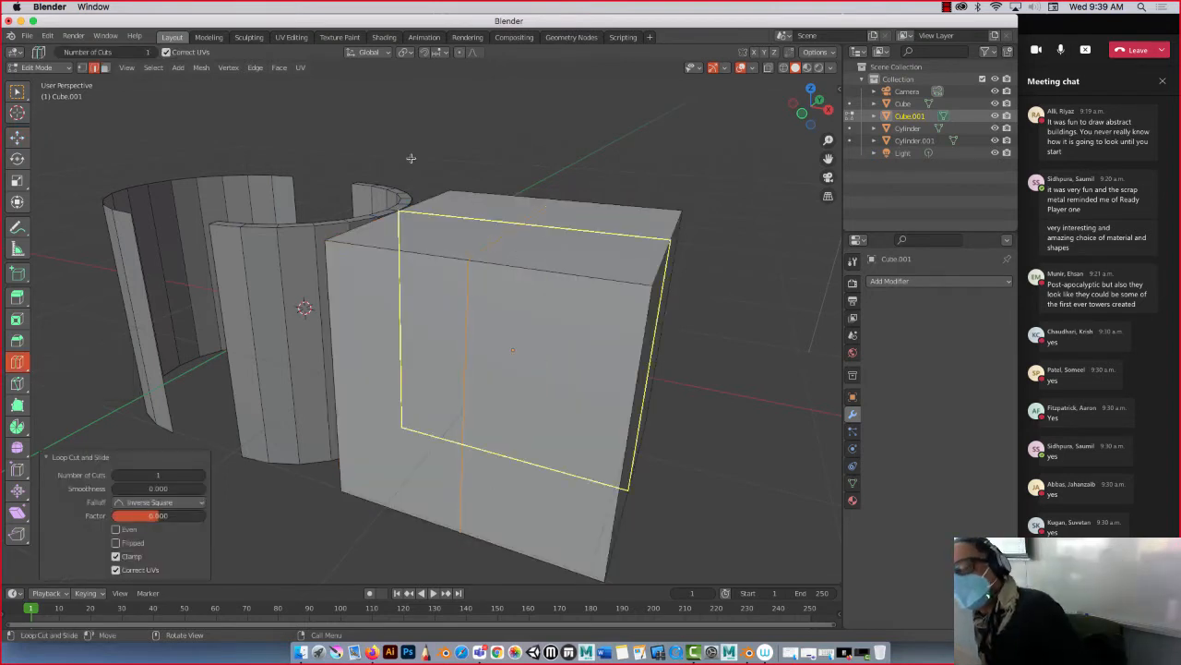
# Step: Extrude the half of the cube's top face nearest the half-cylinders upward by about 1.04 m
pyautogui.click(17, 137)
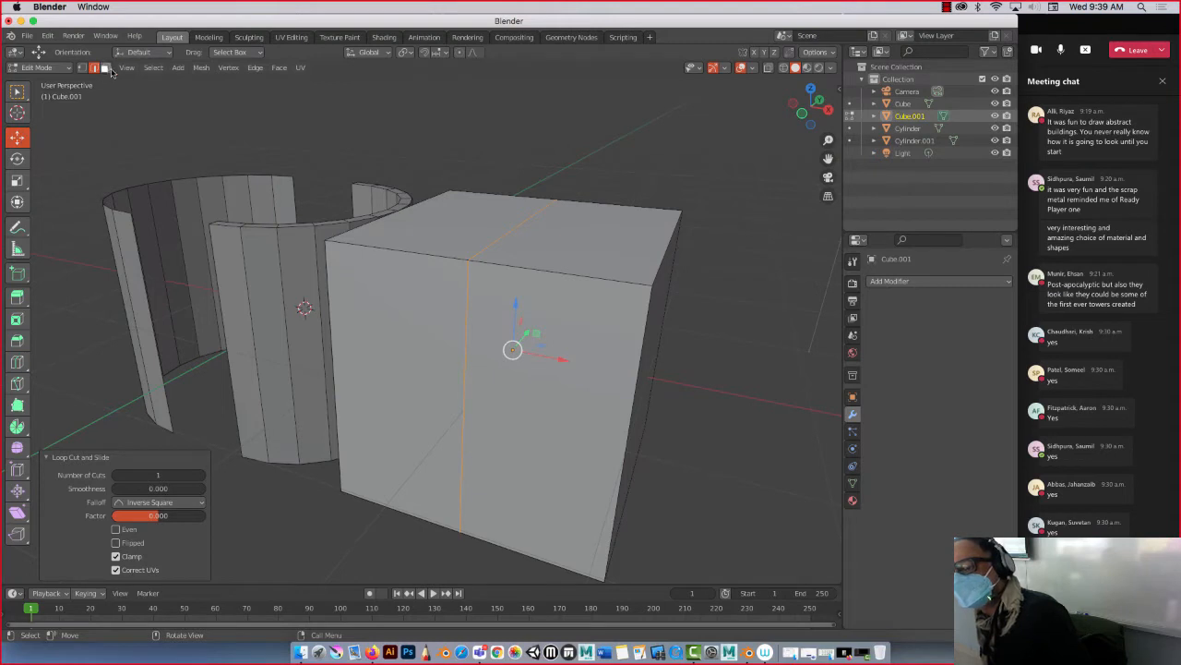
pyautogui.click(105, 68)
pyautogui.click(466, 231)
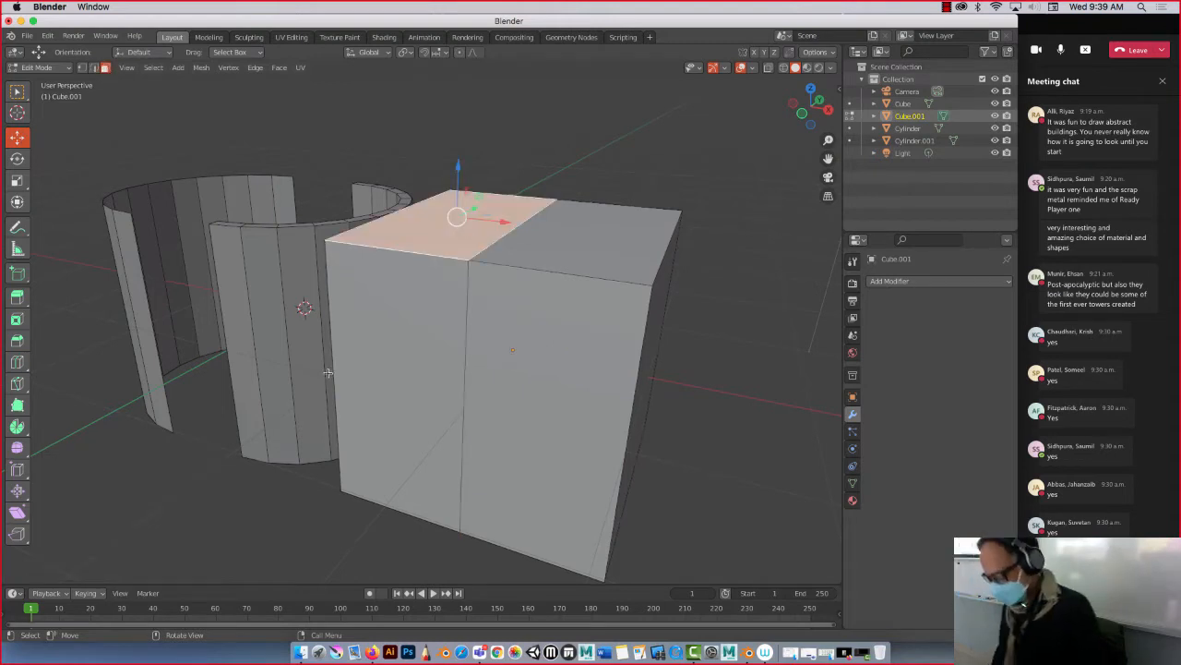
pyautogui.moveTo(328, 372); pyautogui.dragTo(353, 375, button='middle')
pyautogui.press('e')
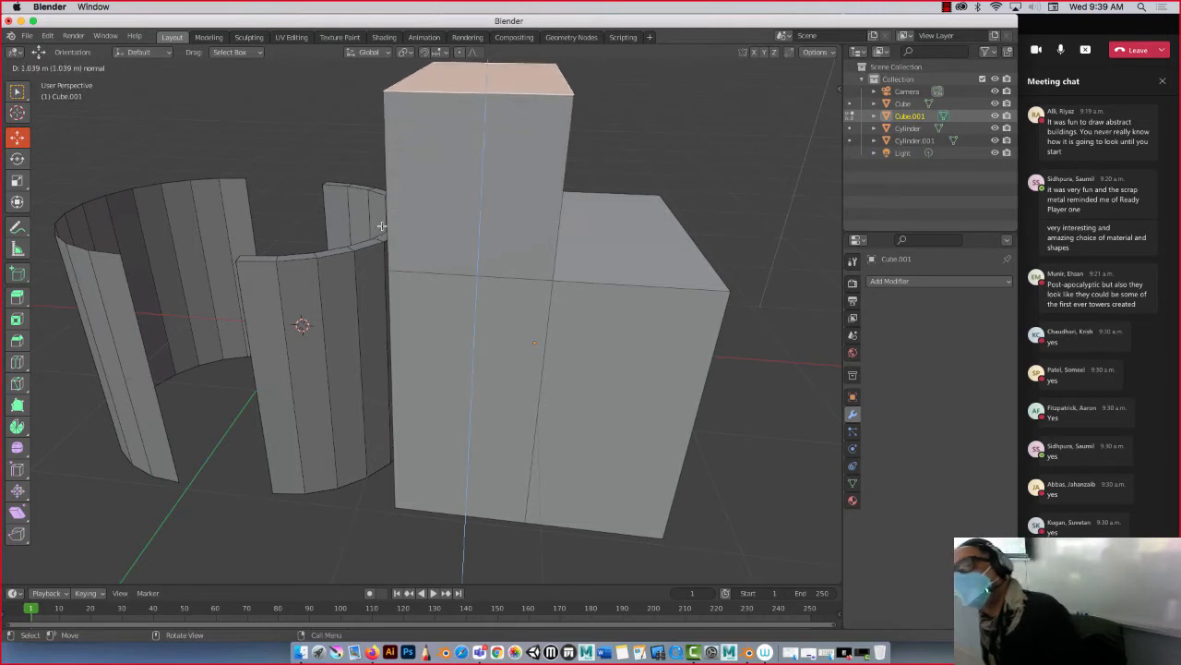
pyautogui.click(381, 225)
# Step: Scale the extruded top face to about 0.71 and extrude it upward by about 0.79 m
pyautogui.moveTo(346, 216); pyautogui.dragTo(346, 308, button='middle')
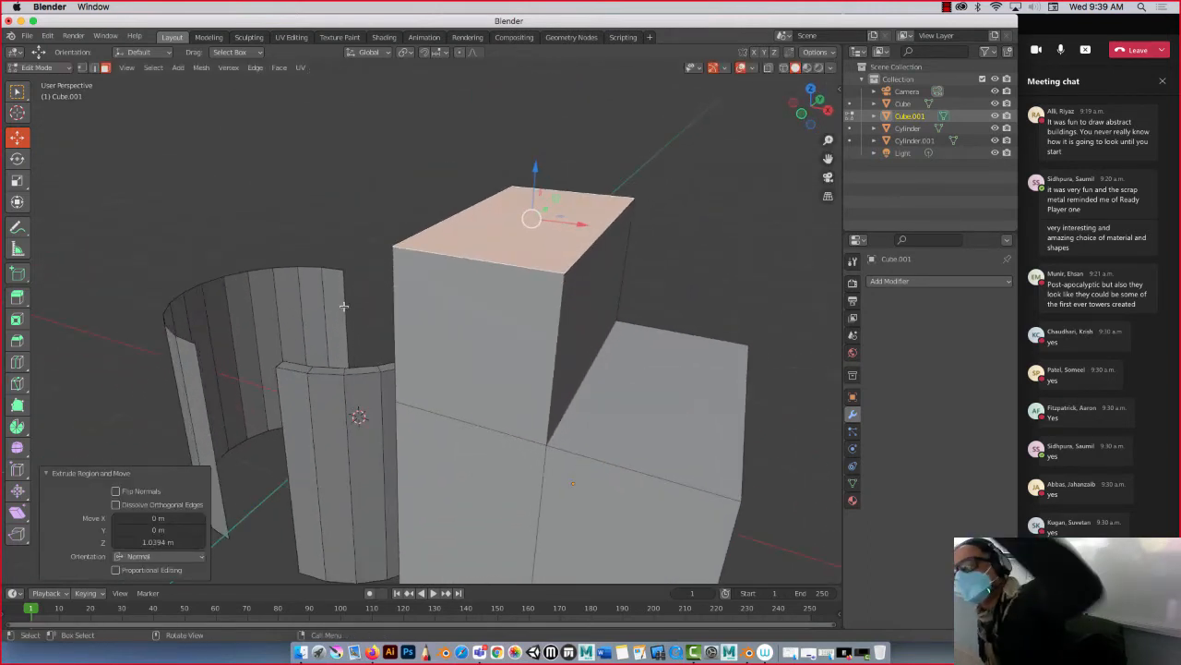
pyautogui.press('s')
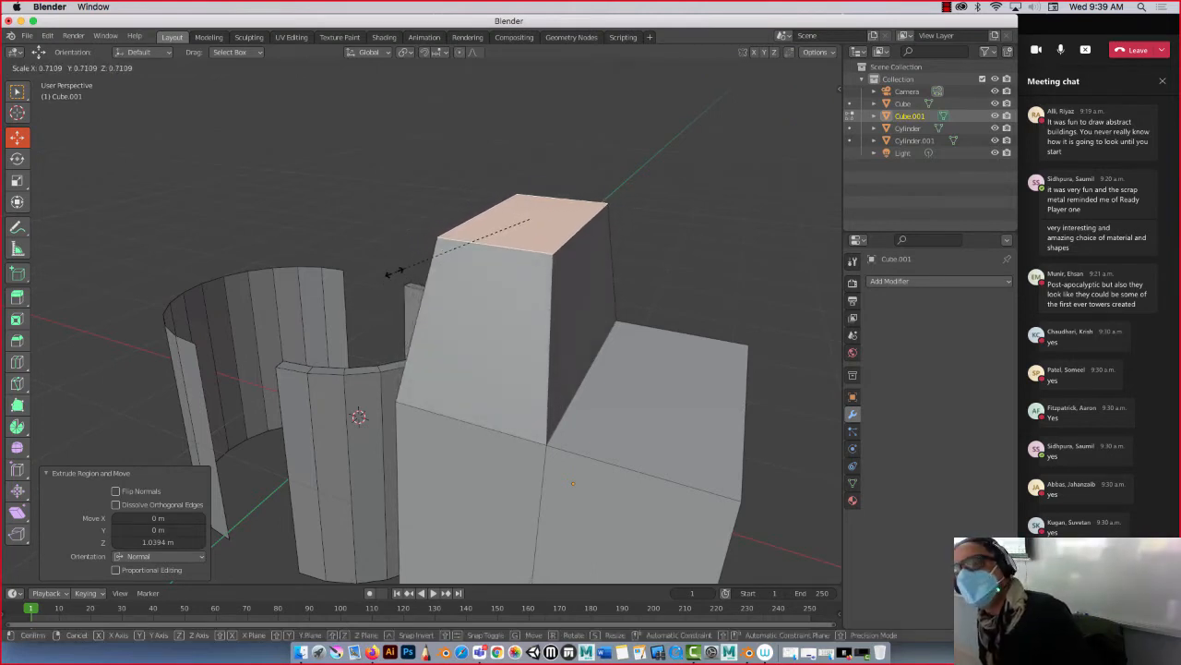
pyautogui.click(394, 271)
pyautogui.press('e')
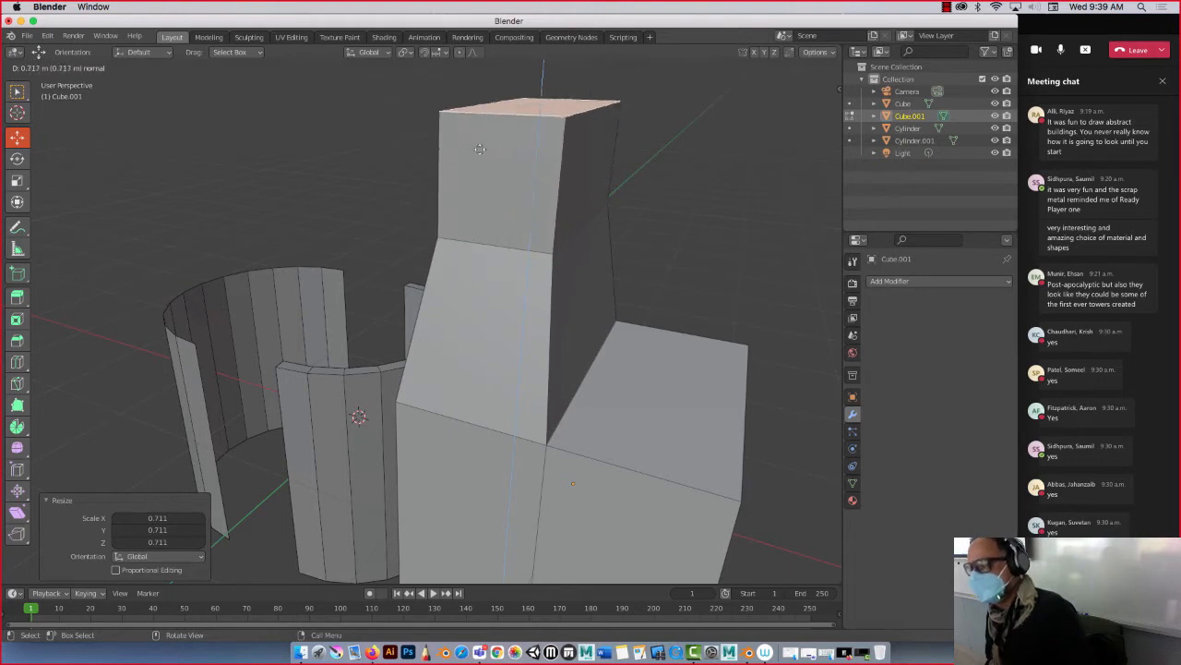
pyautogui.click(482, 146)
# Step: Scale the tower's top face to about 0.55 and extrude it upward by about 0.58 m
pyautogui.moveTo(480, 144); pyautogui.dragTo(466, 163, button='middle')
pyautogui.scroll(-3, 466, 162)
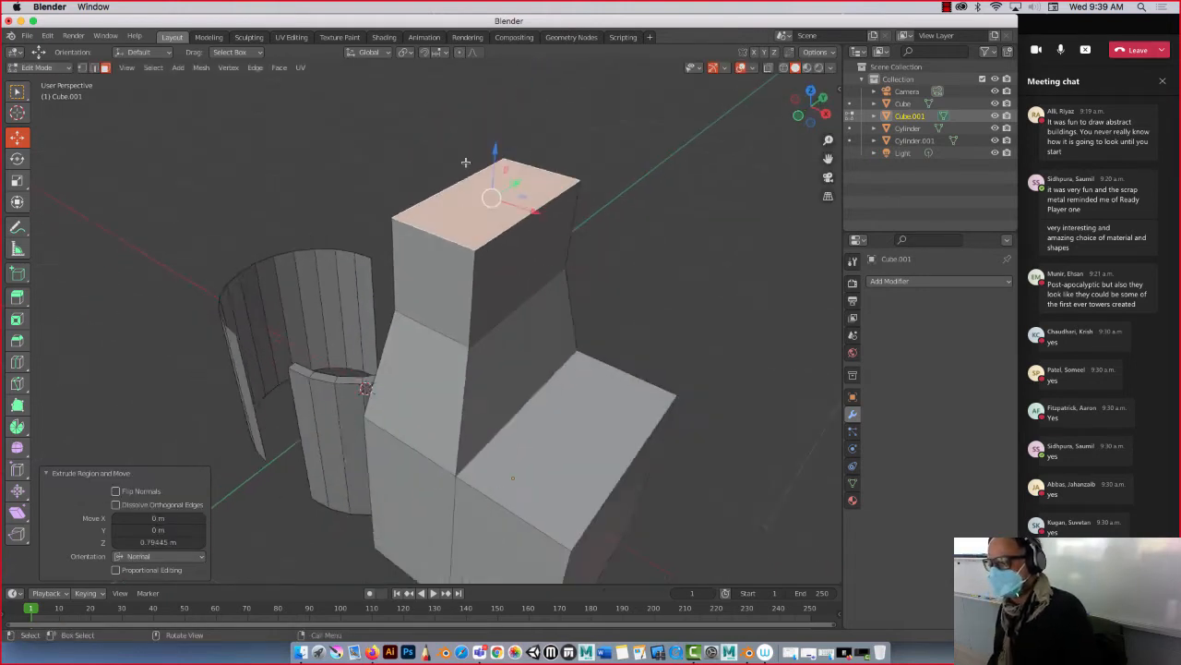
pyautogui.press('s')
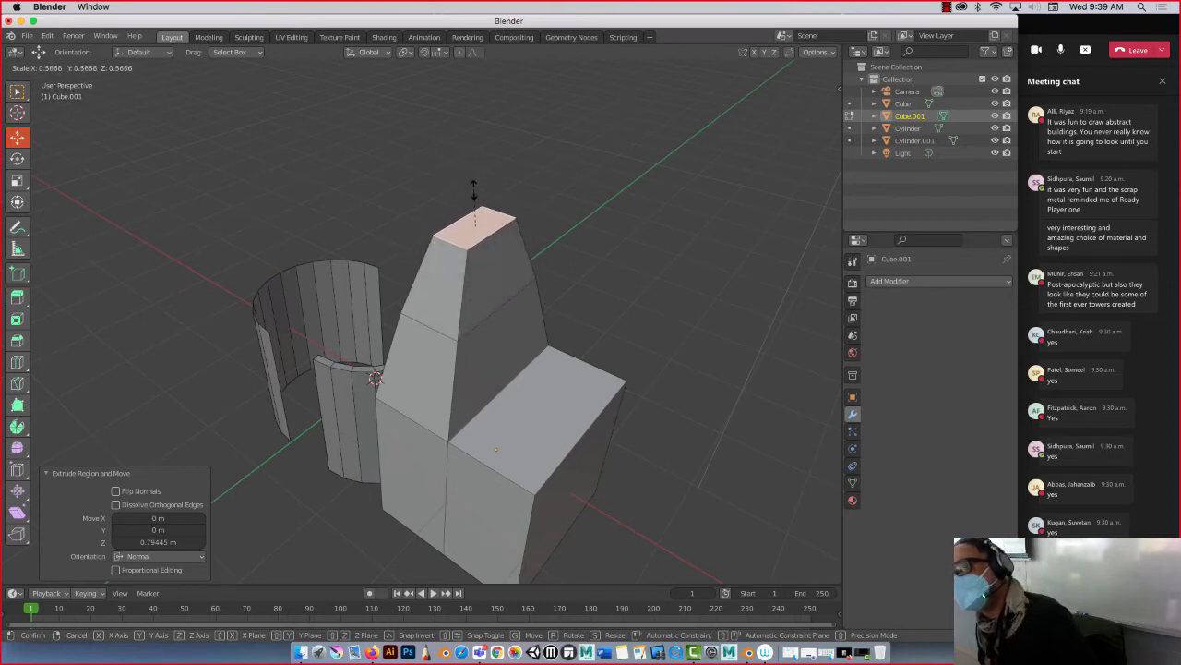
pyautogui.click(474, 190)
pyautogui.press('e')
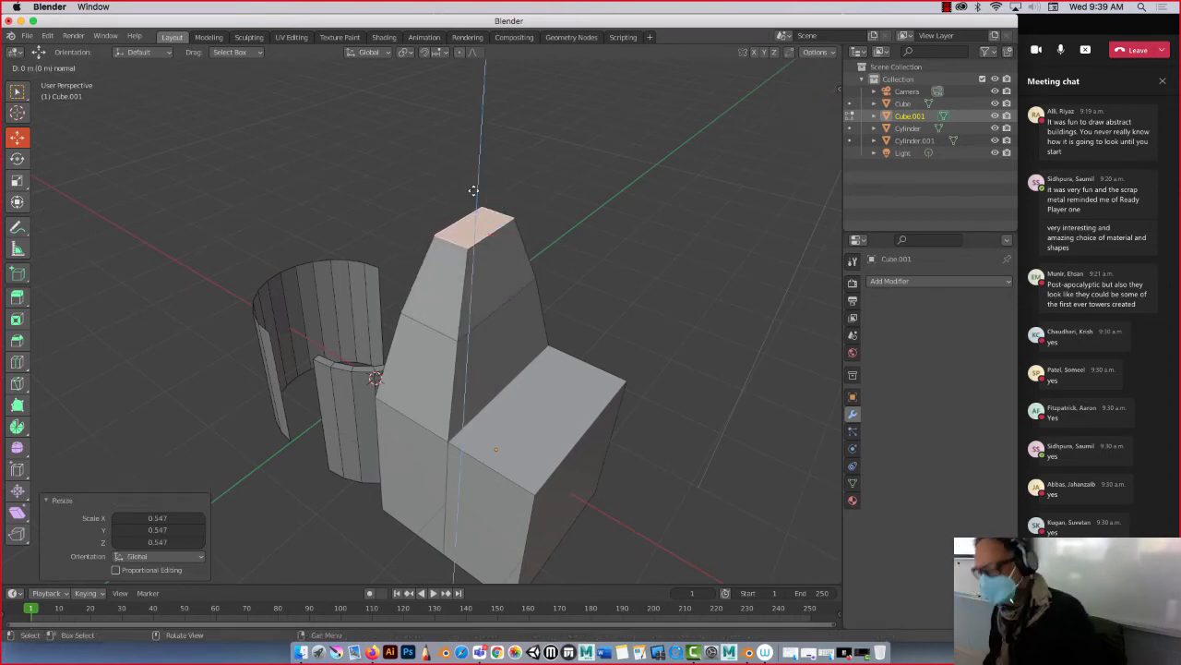
pyautogui.click(479, 133)
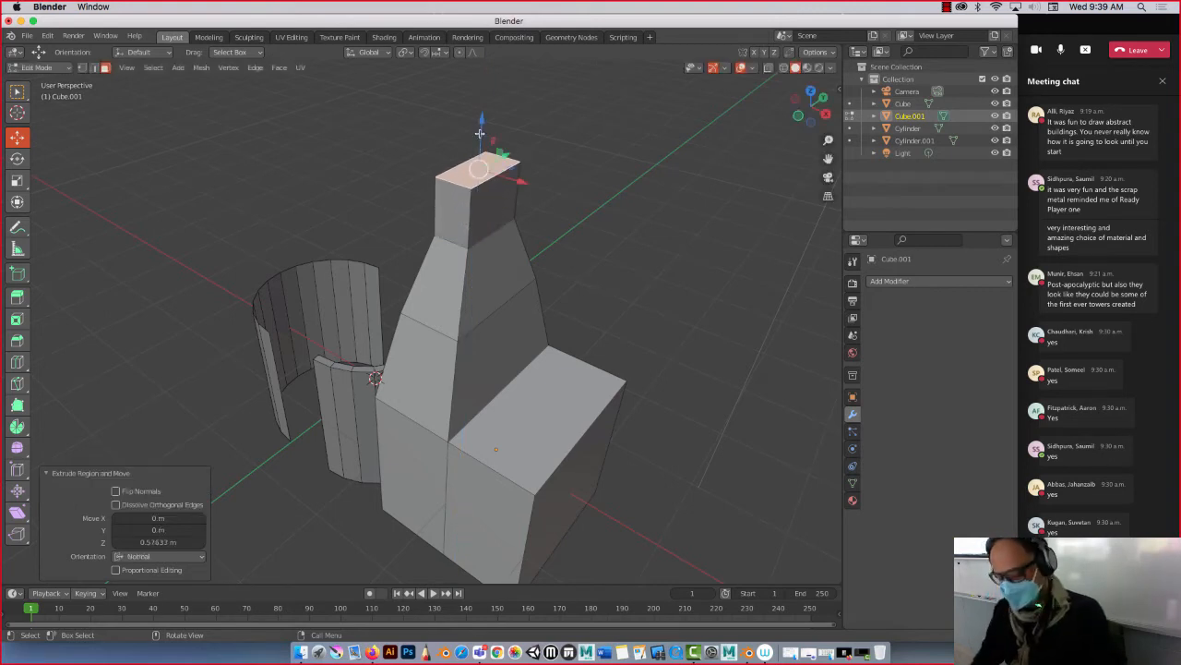
# Step: Scale the tower's top face to about 0.43 and extrude it upward by about 0.45 m
pyautogui.press('s')
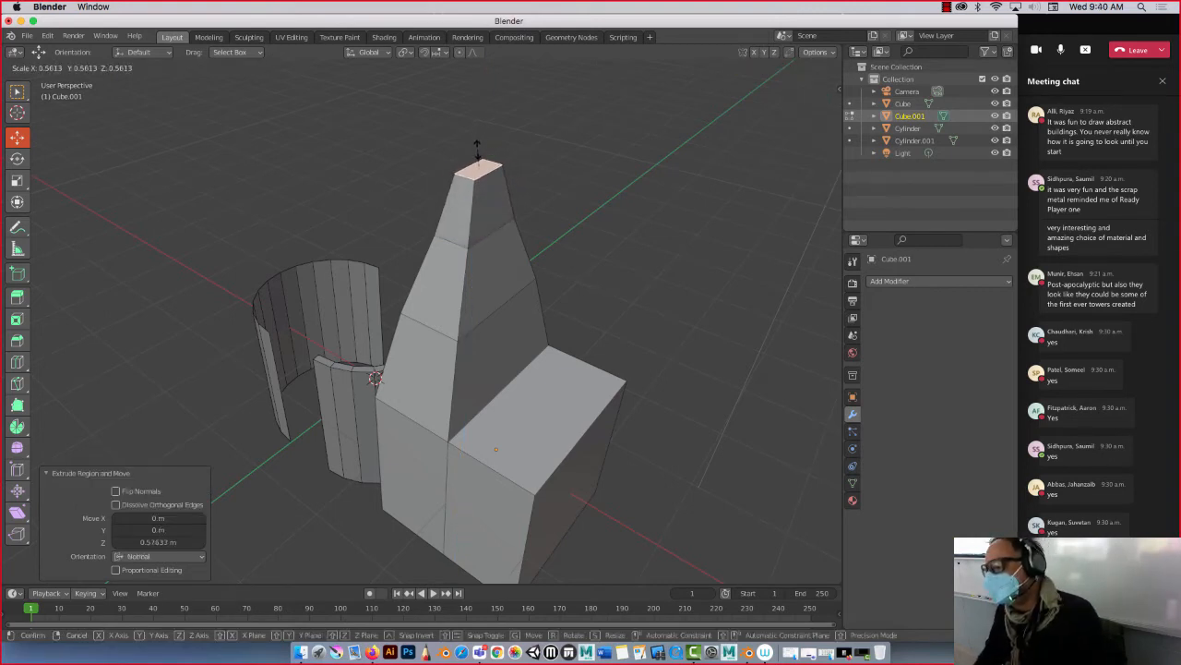
pyautogui.click(475, 150)
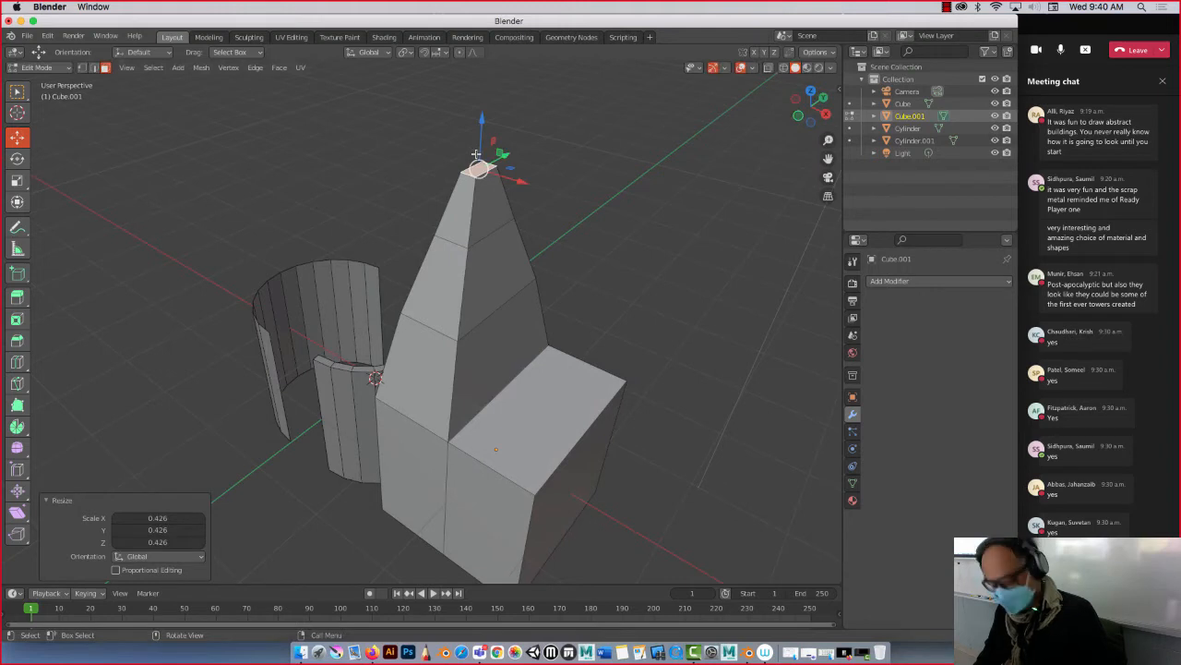
pyautogui.press('g')
pyautogui.press('z')
pyautogui.press('z')
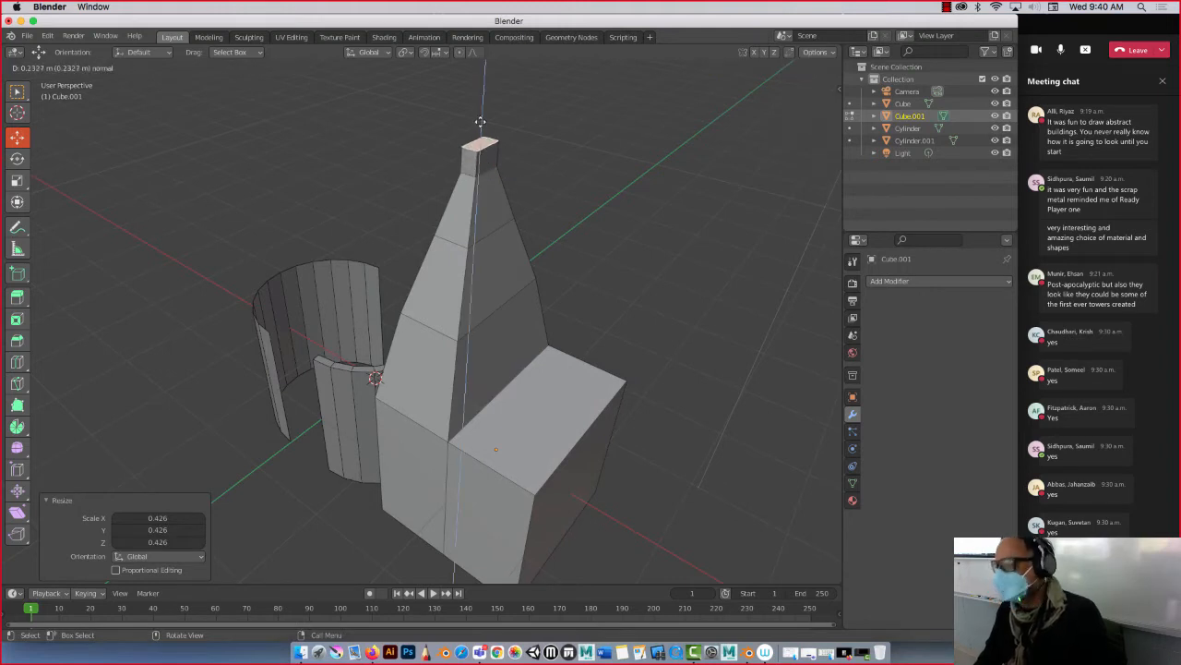
pyautogui.click(480, 104)
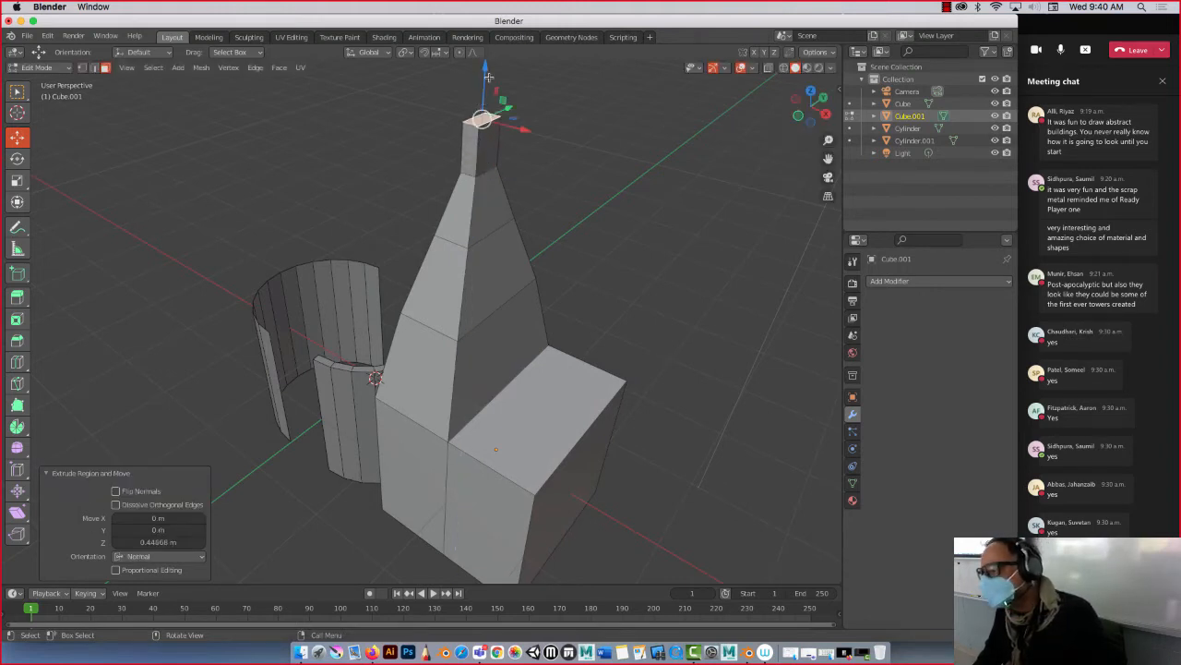
# Step: Scale the topmost face to about 0.3 so the tower ends in a pointed spire
pyautogui.press('s')
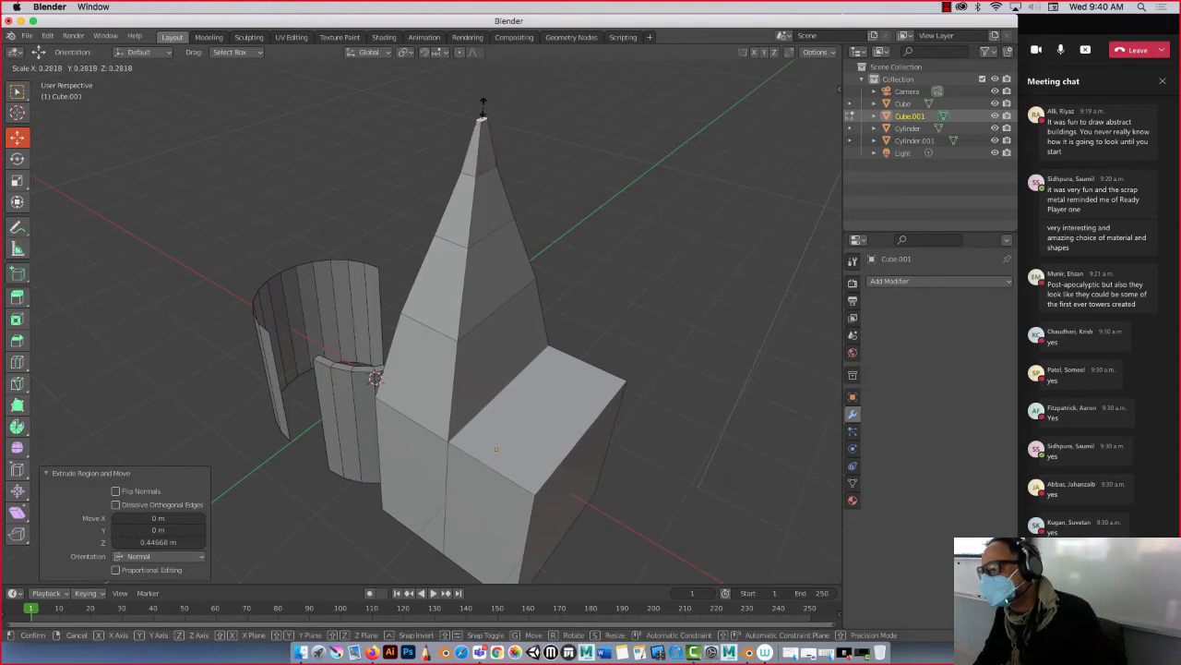
pyautogui.click(481, 109)
pyautogui.moveTo(364, 227); pyautogui.dragTo(437, 193, button='middle')
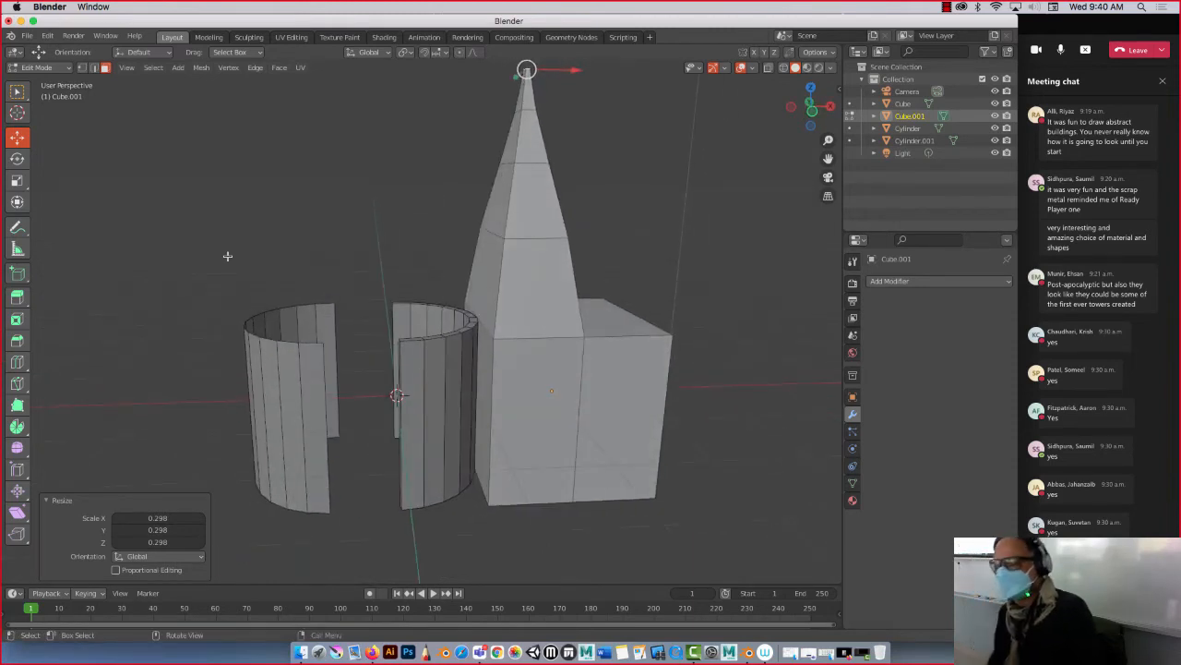
# Step: Return to Object Mode and move both half-cylinders together about -3.27 m along the X axis, away from the spired cube
pyautogui.press('Tab')
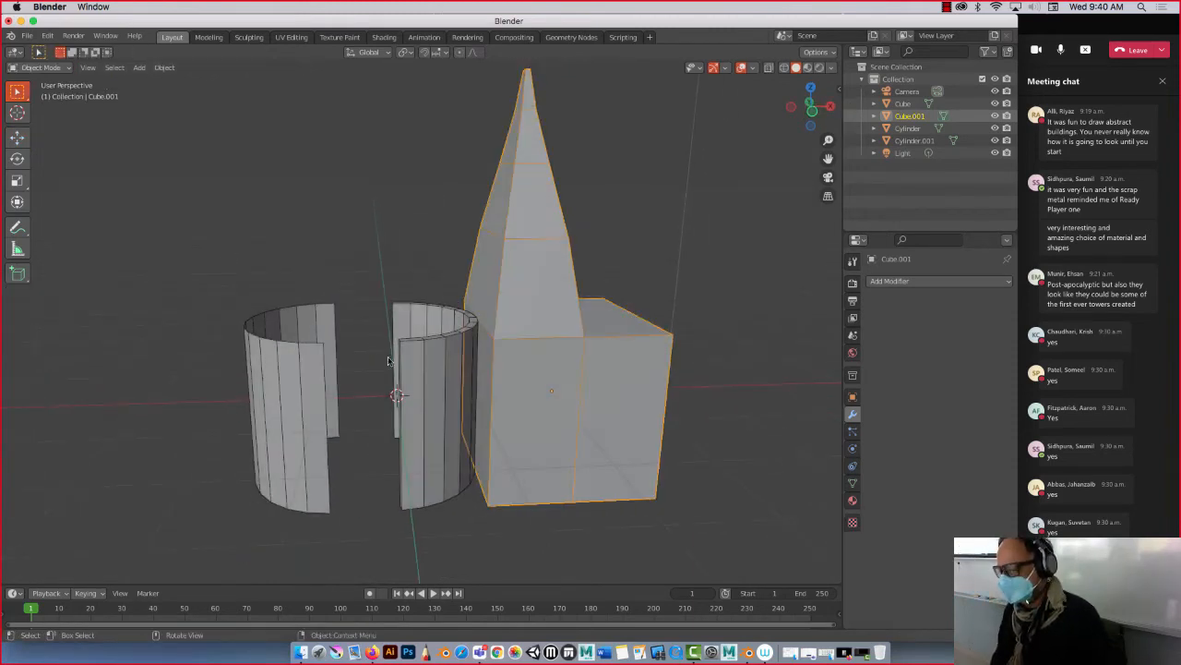
pyautogui.click(420, 362)
pyautogui.keyDown('shift'); pyautogui.click(304, 387); pyautogui.keyUp('shift')
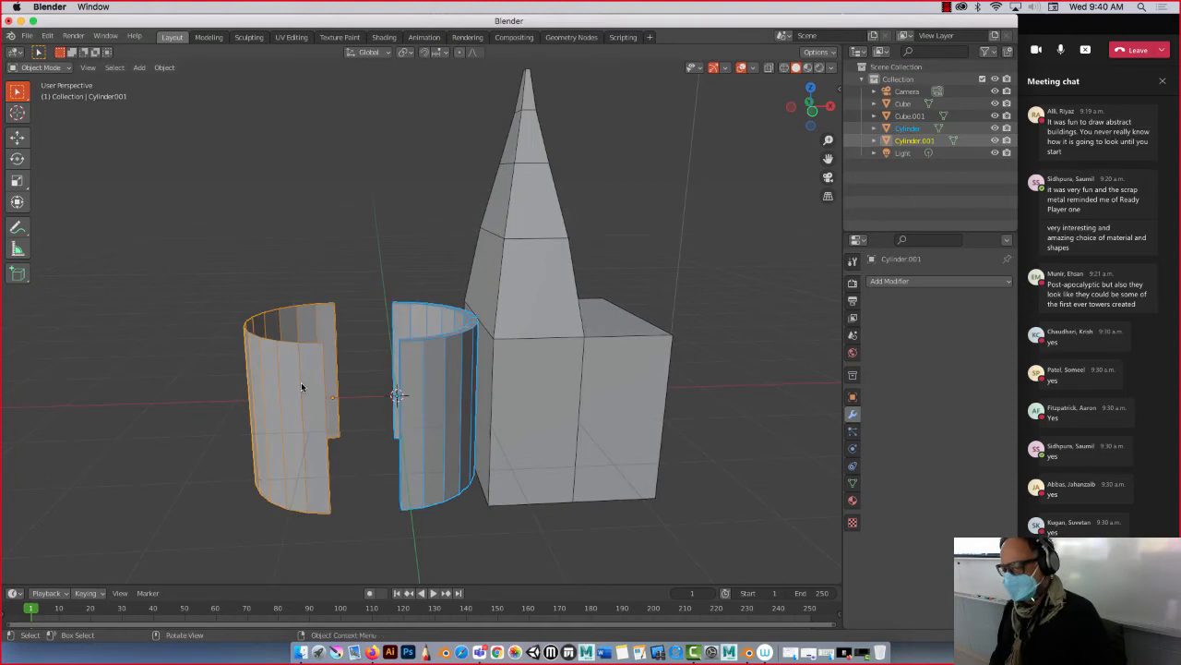
pyautogui.click(17, 137)
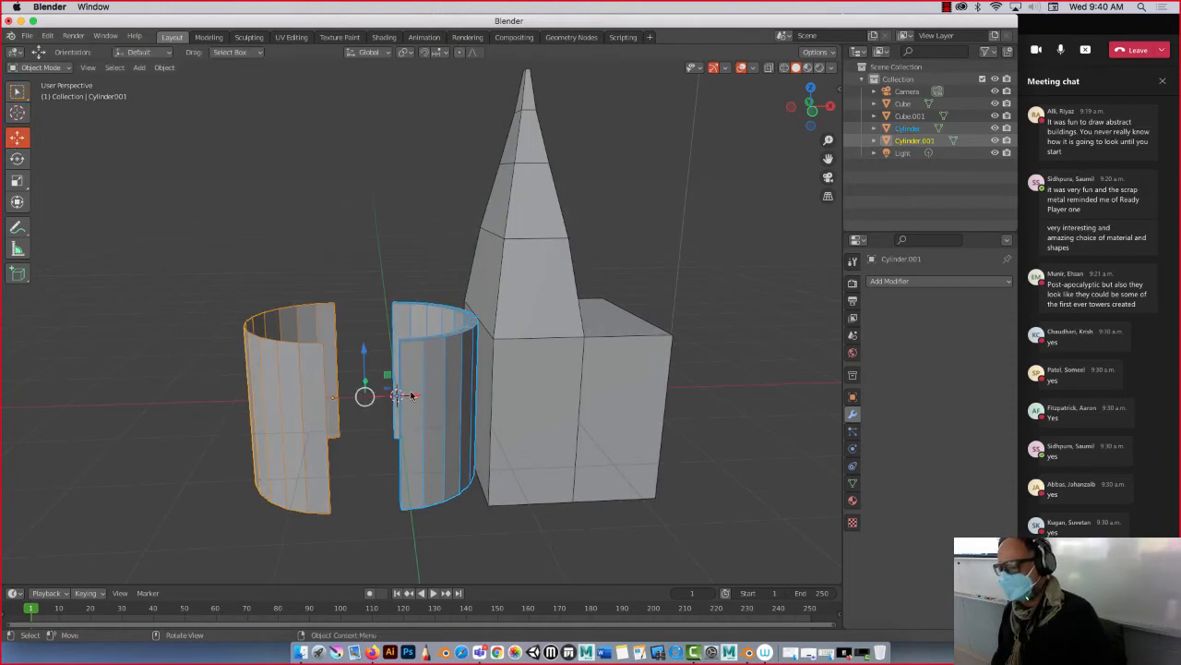
pyautogui.moveTo(413, 395); pyautogui.dragTo(143, 395)
pyautogui.moveTo(510, 361); pyautogui.dragTo(473, 344, button='middle')
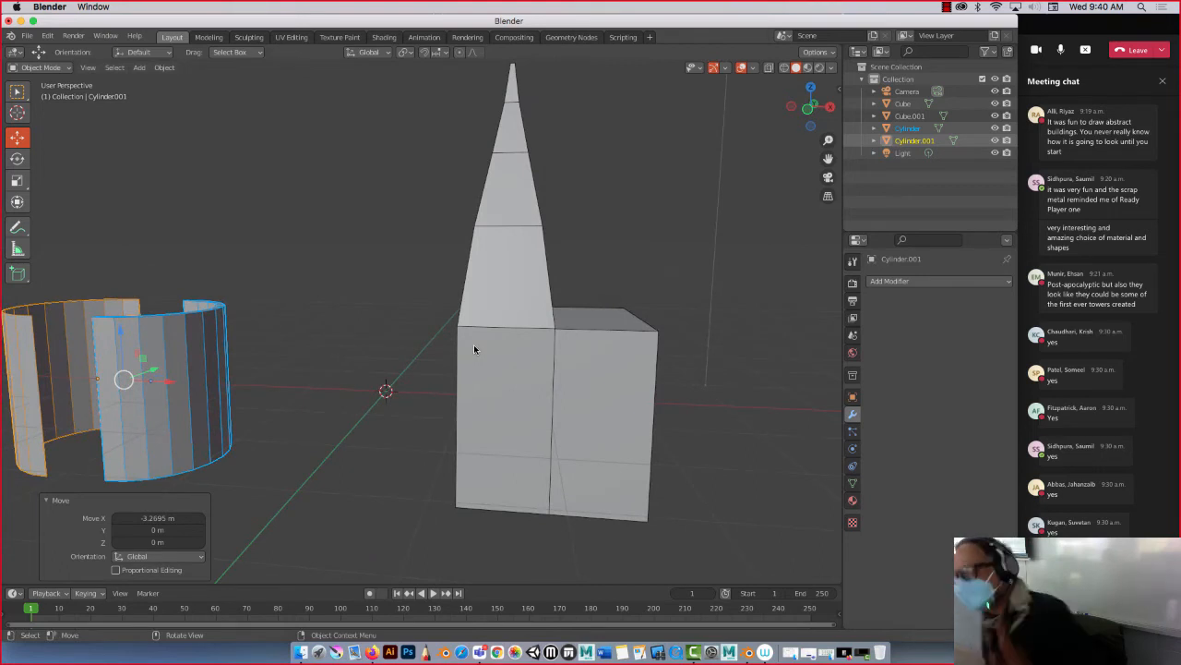
# Step: Show the spired cube in front orthographic wireframe view and open it in Edit Mode with vertex selection
pyautogui.press('KP_Decimal')
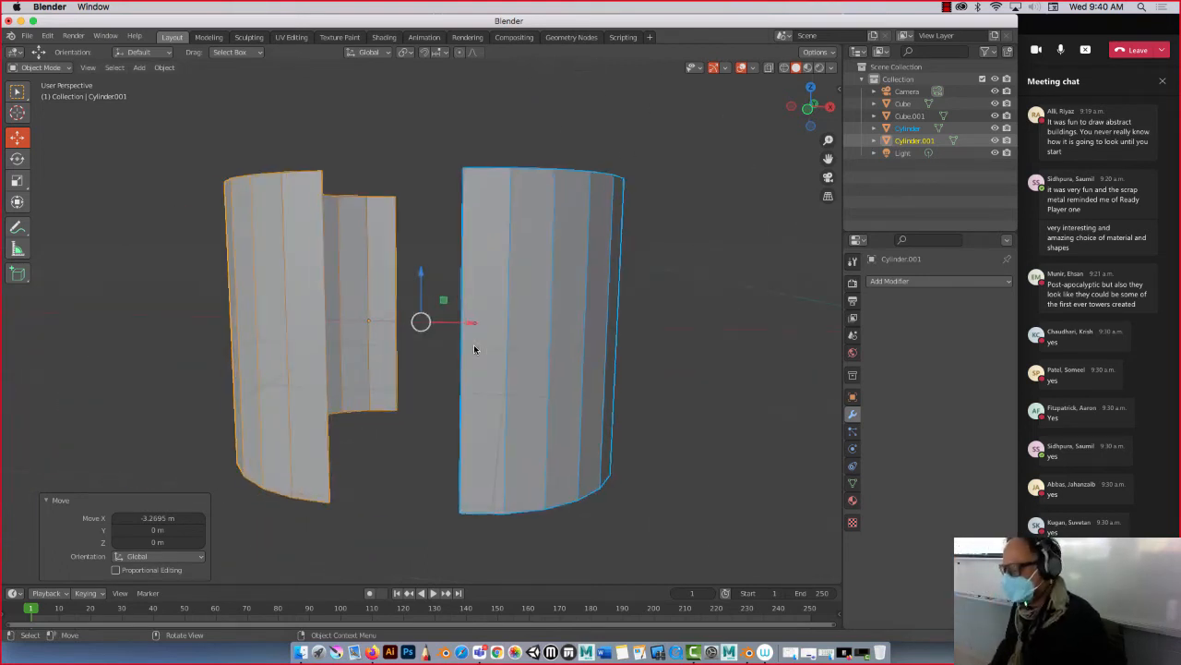
pyautogui.press('KP_1')
pyautogui.scroll(-5, 439, 325)
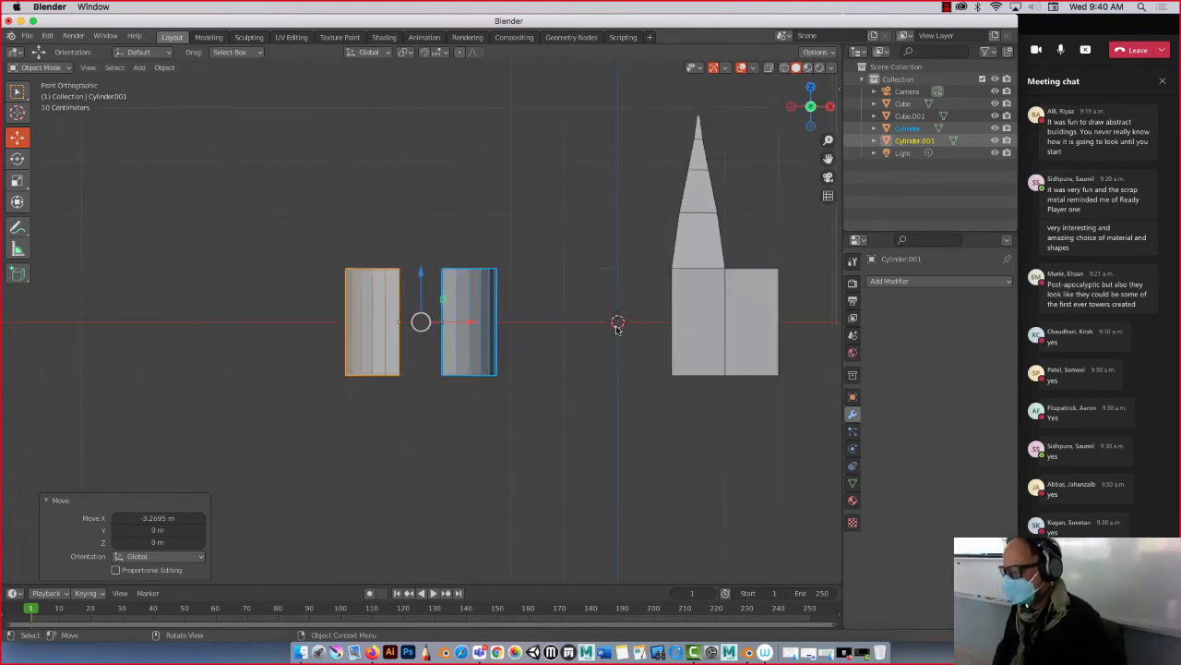
pyautogui.keyDown('shift'); pyautogui.moveTo(594, 317); pyautogui.dragTo(462, 361, button='middle'); pyautogui.keyUp('shift')
pyautogui.click(559, 279)
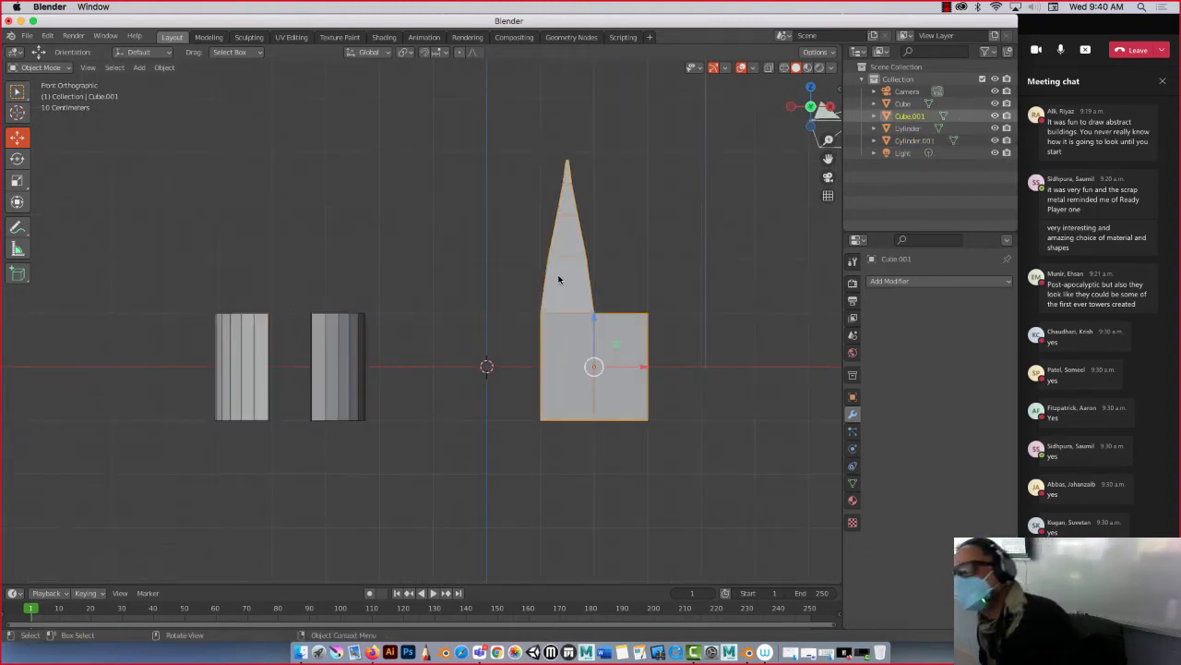
pyautogui.click(753, 68)
pyautogui.click(769, 68)
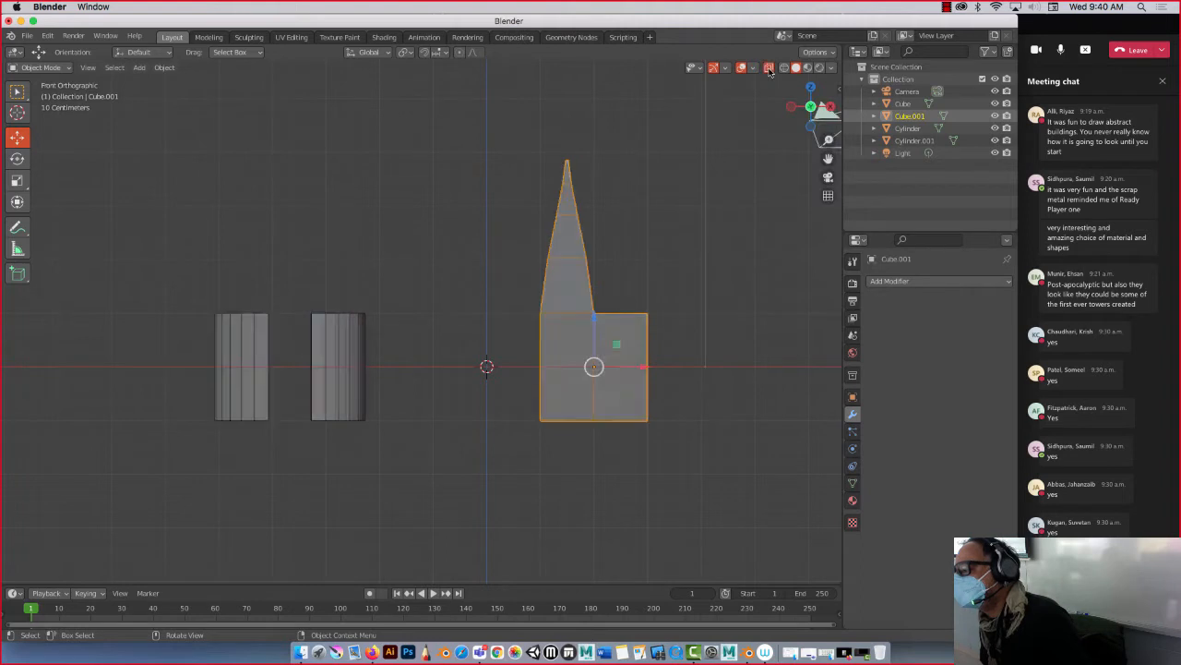
pyautogui.click(784, 68)
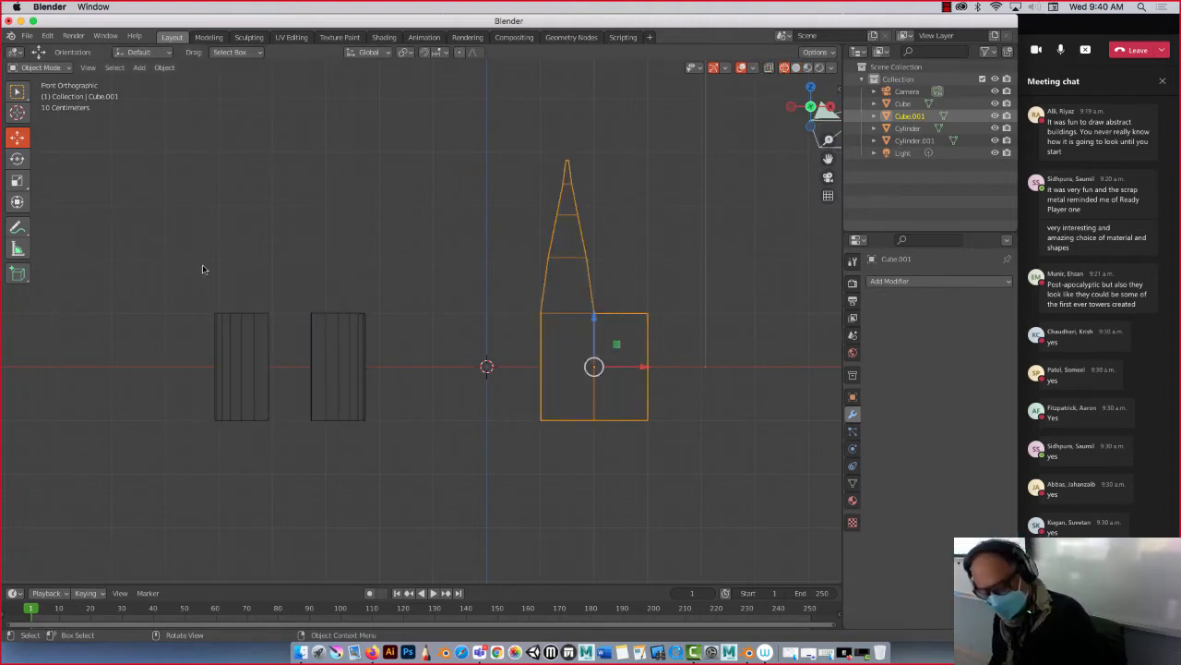
pyautogui.press('Tab')
pyautogui.press('1')
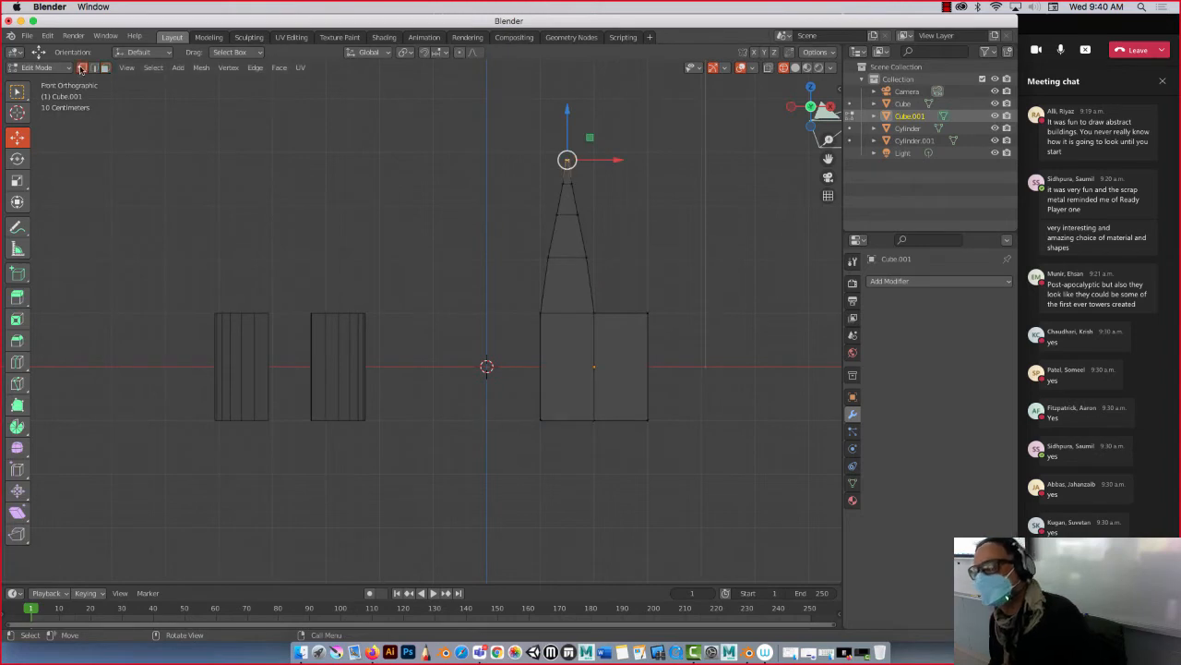
# Step: Try to move the vertices at the base of the spire along the X axis, and undo the attempt
pyautogui.moveTo(520, 299); pyautogui.dragTo(643, 293)
pyautogui.moveTo(606, 257); pyautogui.dragTo(585, 257)
pyautogui.hotkey('ctrl', 'z')
pyautogui.hotkey('ctrl', 'z')
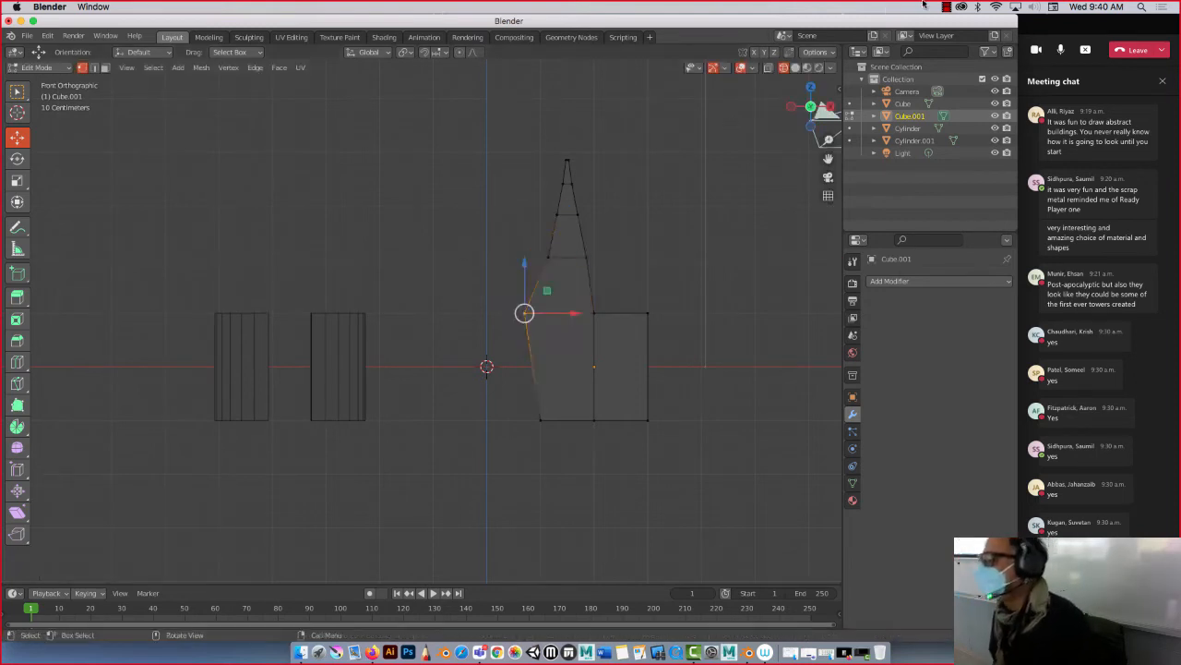
pyautogui.hotkey('ctrl', 'z')
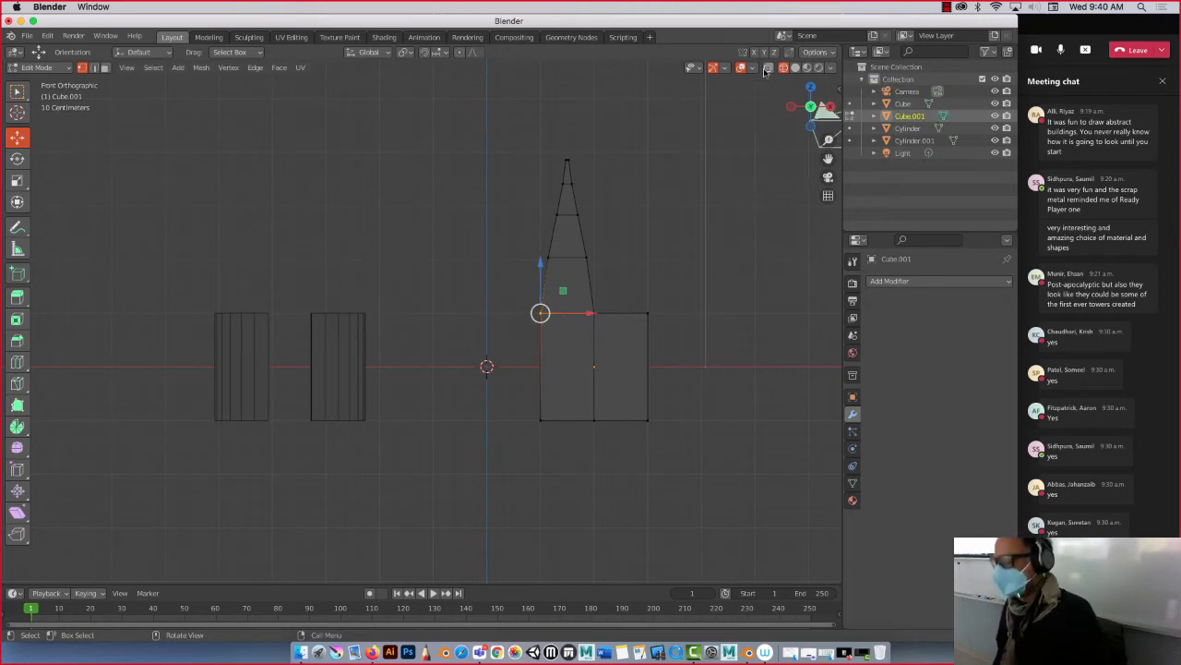
pyautogui.hotkey('ctrl', 'z')
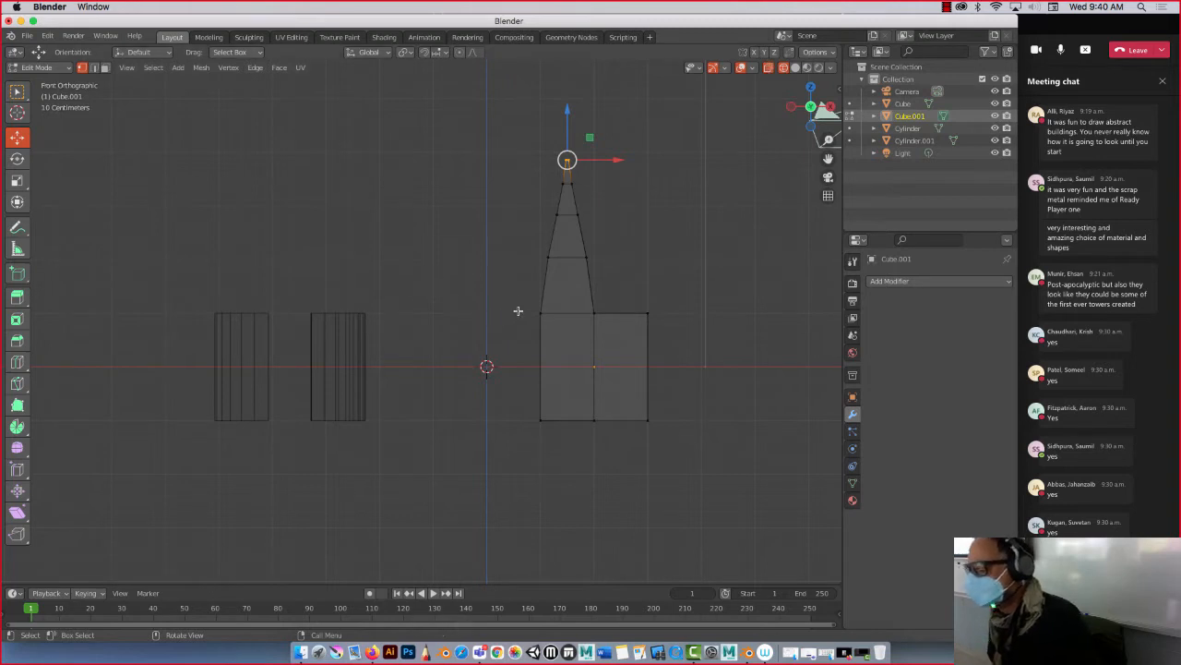
# Step: Move the outer vertices at the spire's base outward and slightly down, and shift the first vertex ring above them the same way
pyautogui.click(559, 334)
pyautogui.moveTo(566, 313); pyautogui.dragTo(545, 313)
pyautogui.moveTo(526, 247); pyautogui.dragTo(569, 258)
pyautogui.moveTo(512, 233); pyautogui.dragTo(546, 262)
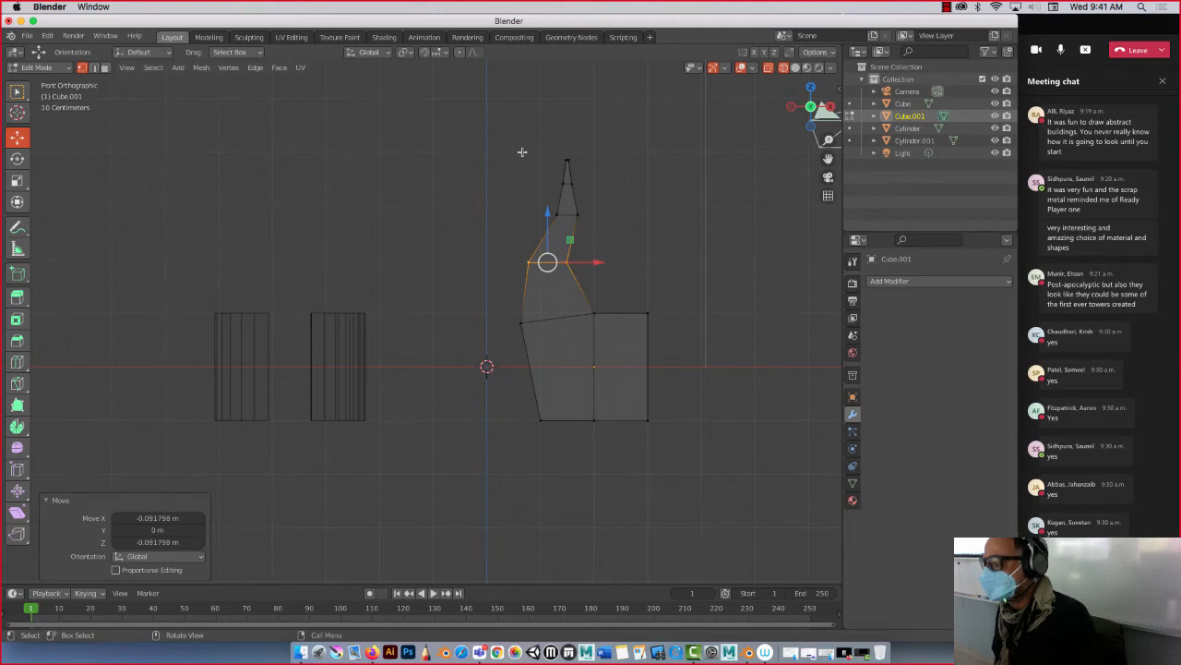
# Step: Curve the spire by moving its upper rings about -0.41 m along X, the top two rings about 0.13 m and the tip about 0.14 m
pyautogui.moveTo(522, 152); pyautogui.dragTo(644, 247)
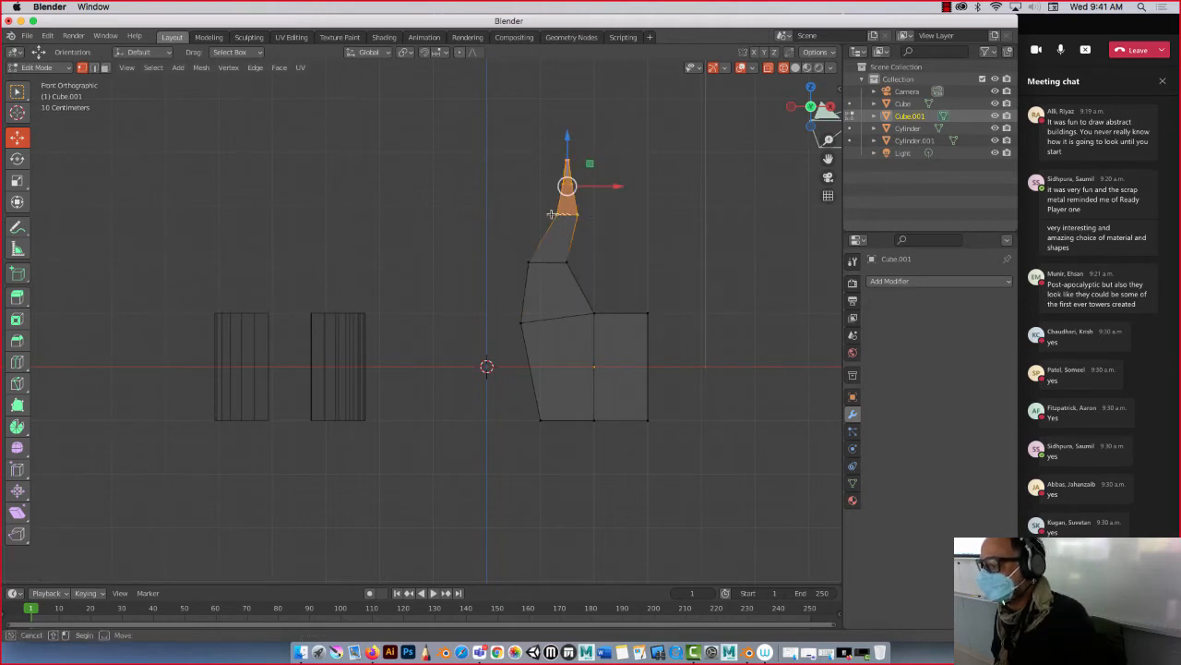
pyautogui.click(551, 214)
pyautogui.moveTo(535, 145); pyautogui.dragTo(631, 236)
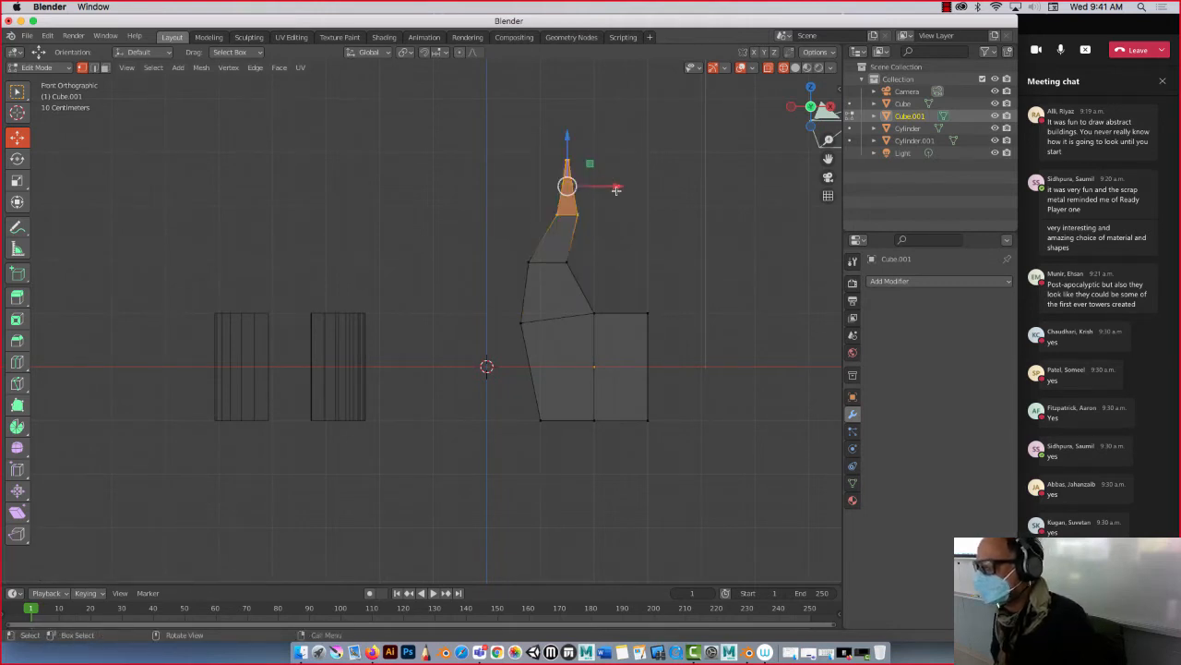
pyautogui.moveTo(617, 190)
pyautogui.mouseDown()
pyautogui.moveTo(585, 184)
pyautogui.moveTo(595, 186)
pyautogui.mouseUp()
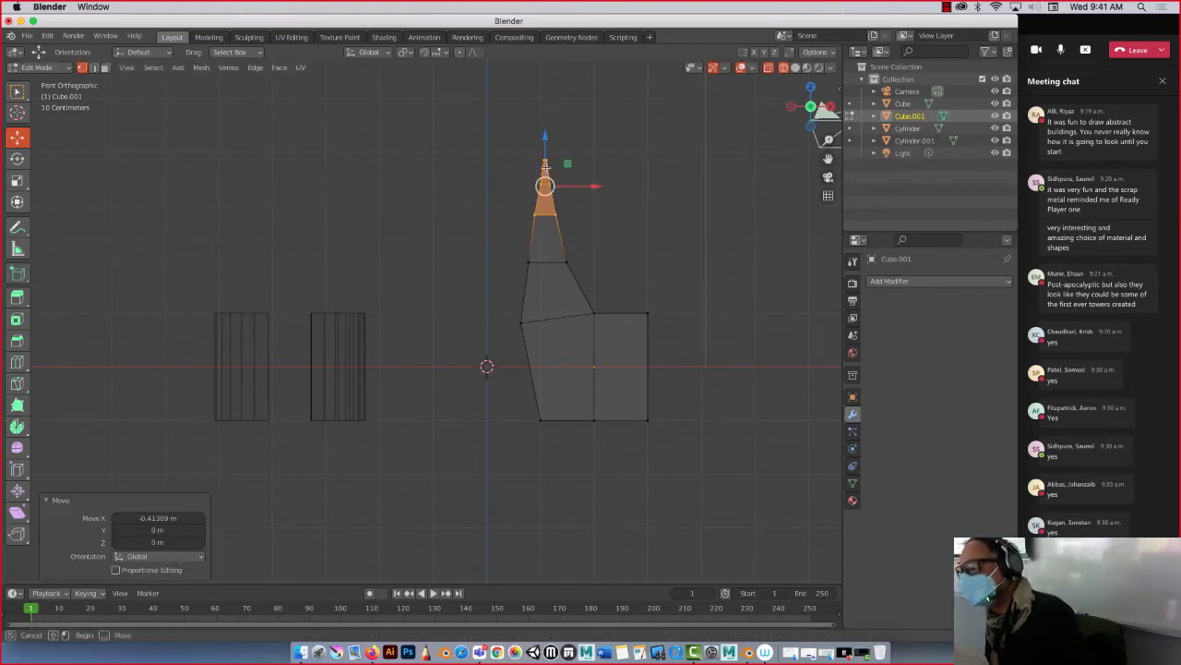
pyautogui.moveTo(516, 150); pyautogui.dragTo(596, 170)
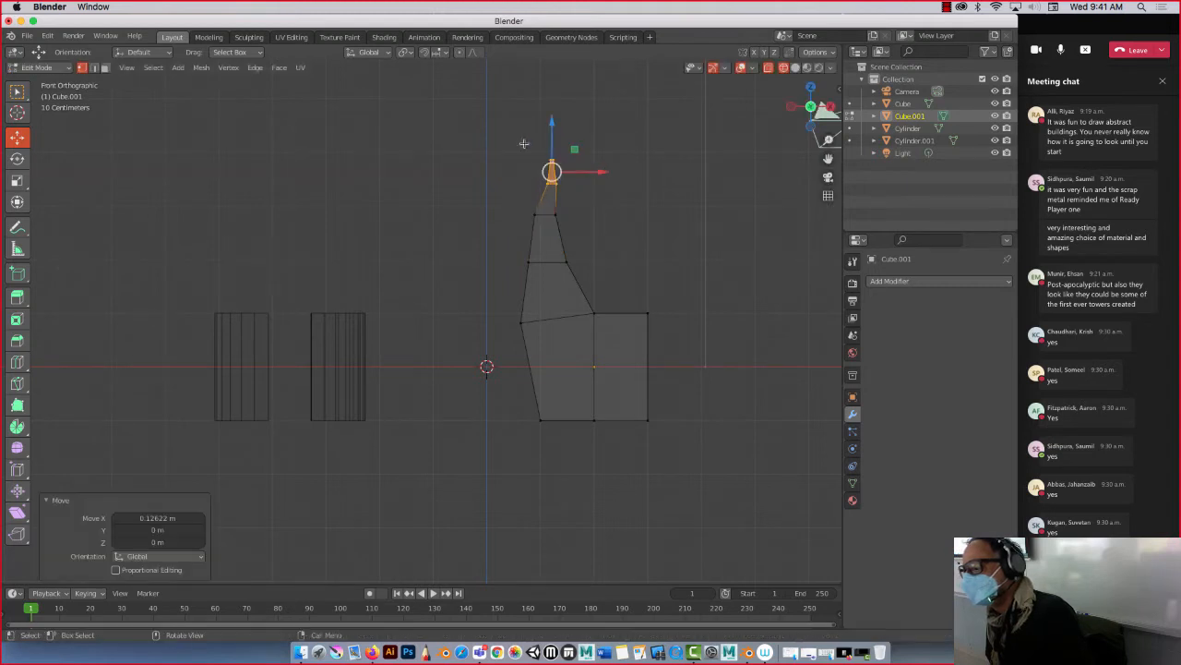
pyautogui.moveTo(503, 131); pyautogui.dragTo(596, 159)
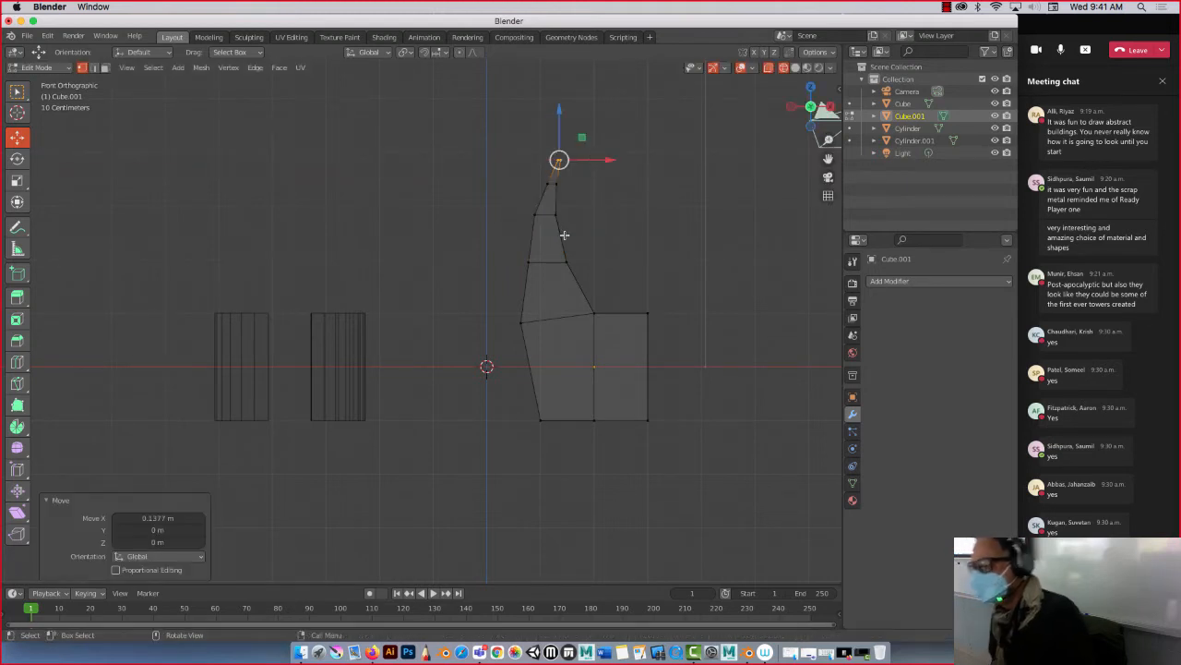
# Step: Switch to edge selection and rotate the spire's first edge loop above its base about 3.66° around the Y axis
pyautogui.click(93, 68)
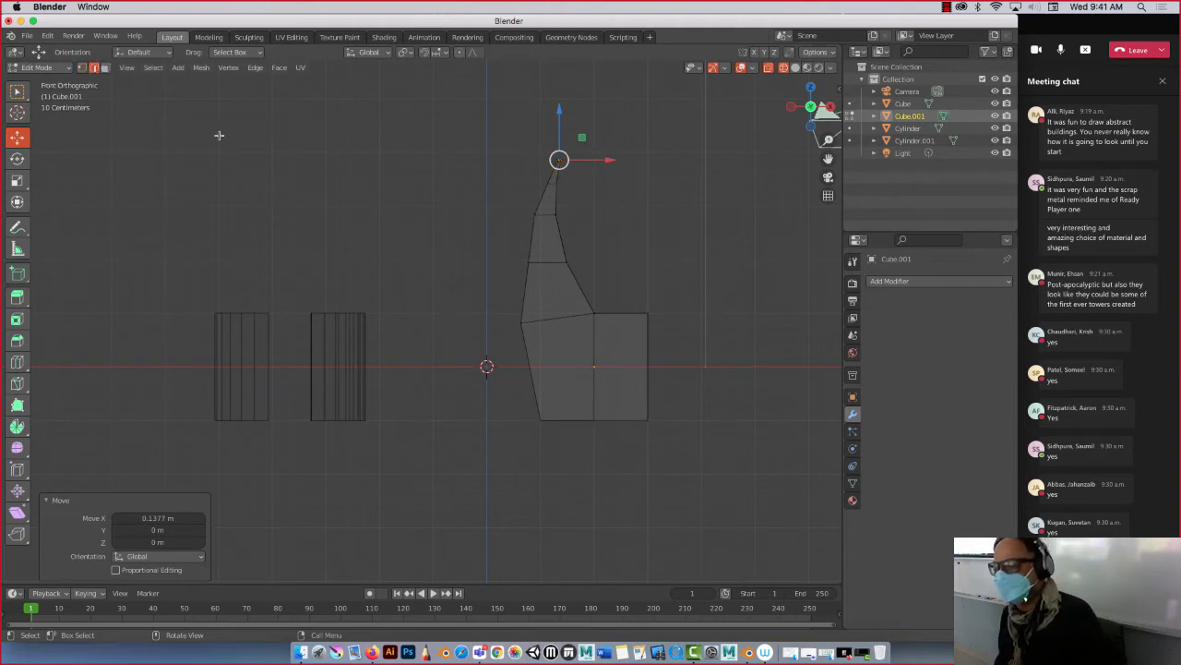
pyautogui.keyDown('alt'); pyautogui.click(540, 261); pyautogui.keyUp('alt')
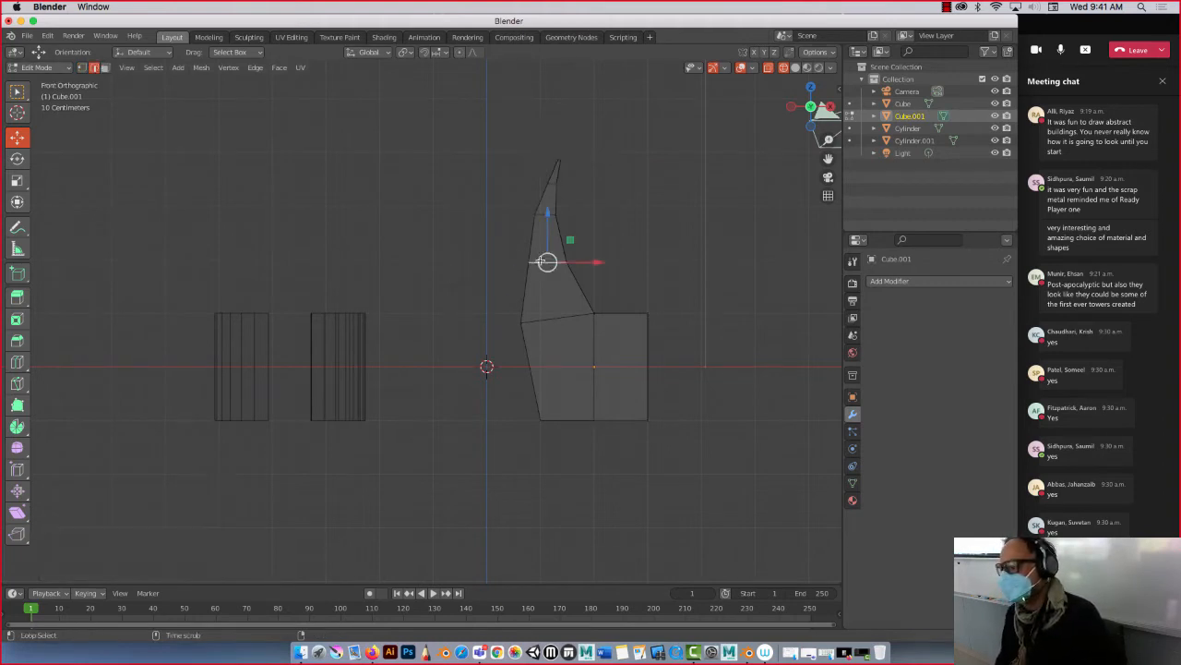
pyautogui.click(17, 159)
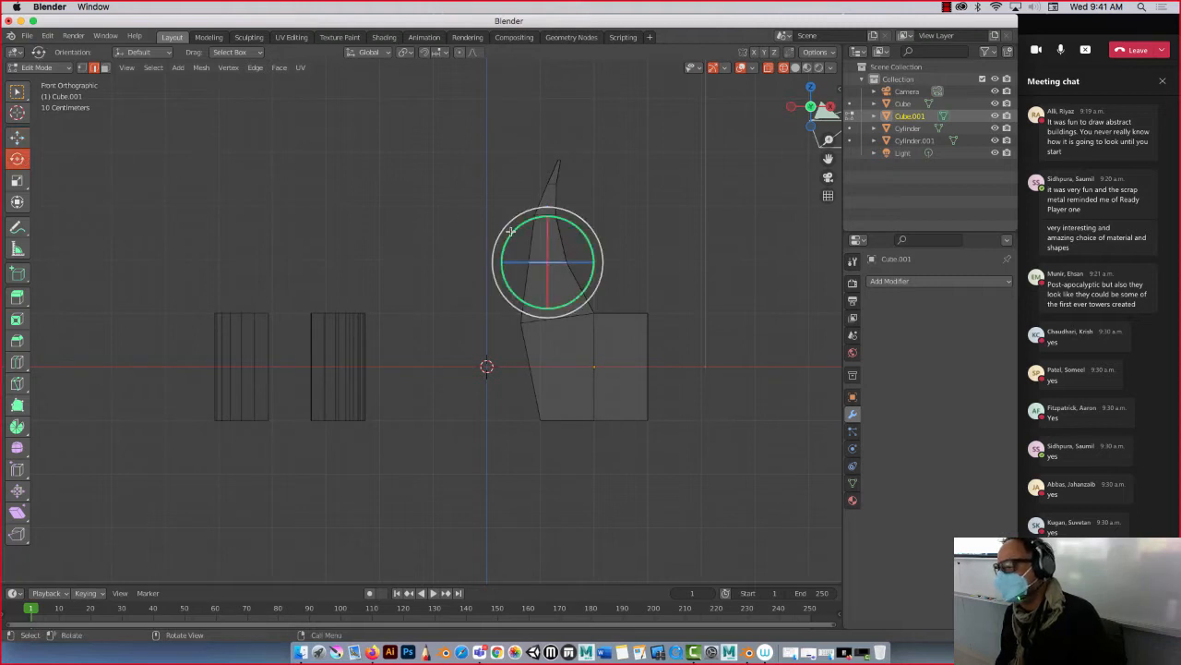
pyautogui.moveTo(511, 230)
pyautogui.mouseDown()
pyautogui.moveTo(517, 218)
pyautogui.moveTo(513, 228)
pyautogui.mouseUp()
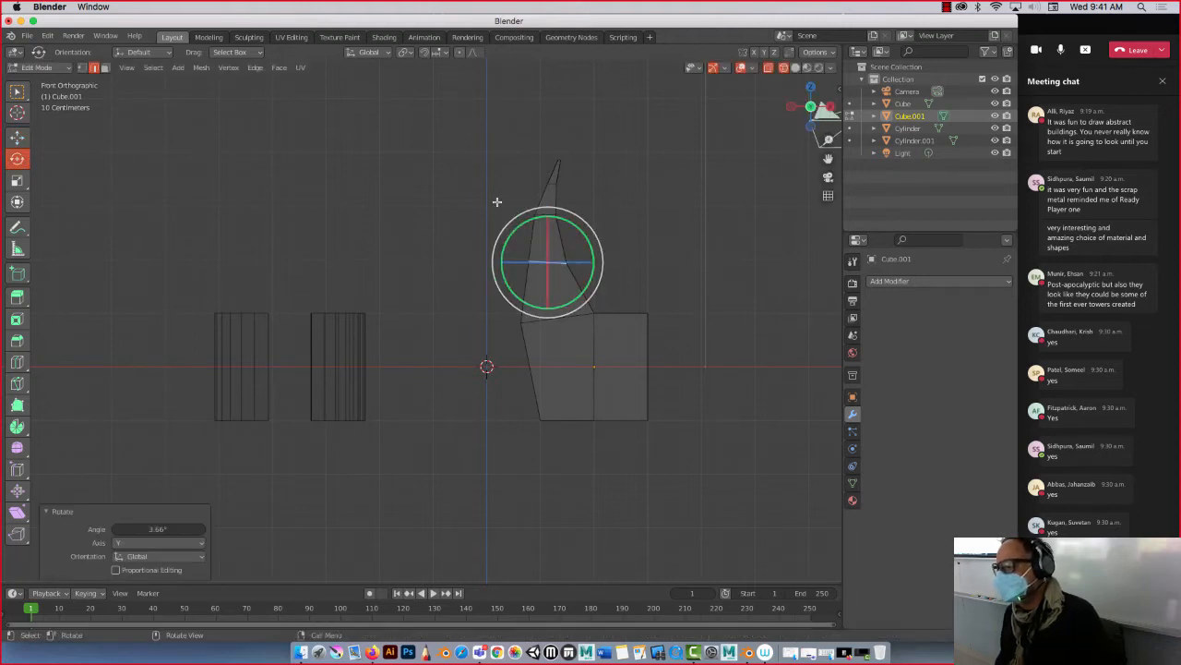
pyautogui.click(493, 176)
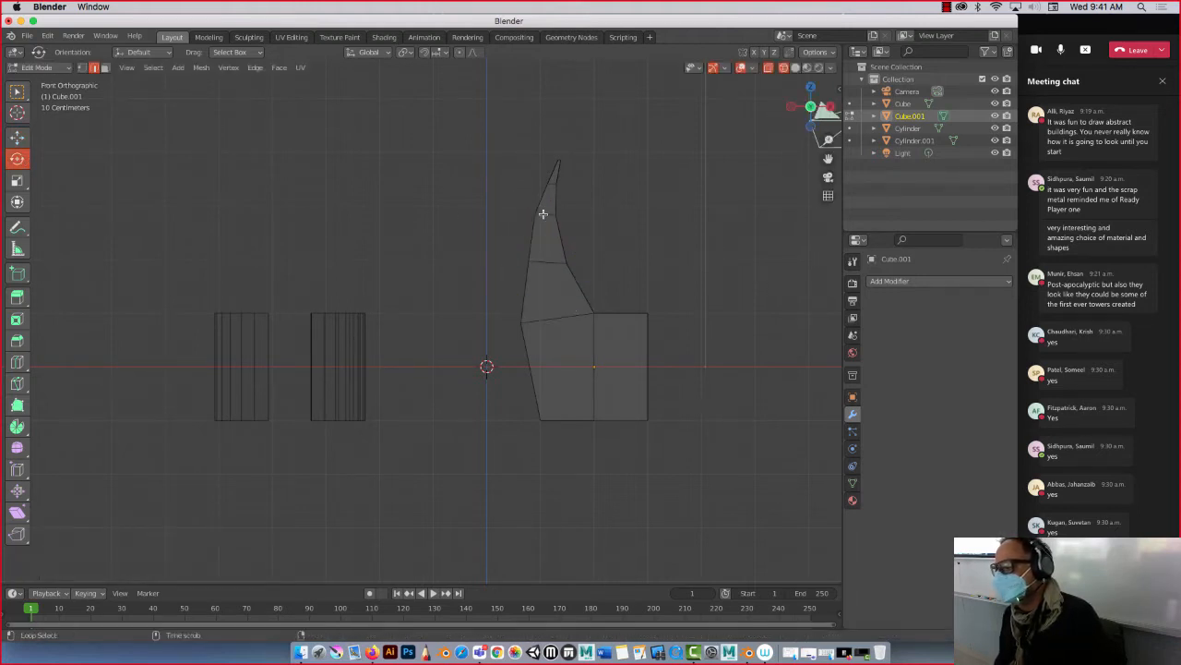
# Step: Tilt the two edge loops above it slightly around the Y axis to follow the spire's curve
pyautogui.keyDown('alt'); pyautogui.click(543, 213); pyautogui.keyUp('alt')
pyautogui.moveTo(513, 178); pyautogui.dragTo(507, 181)
pyautogui.click(444, 135)
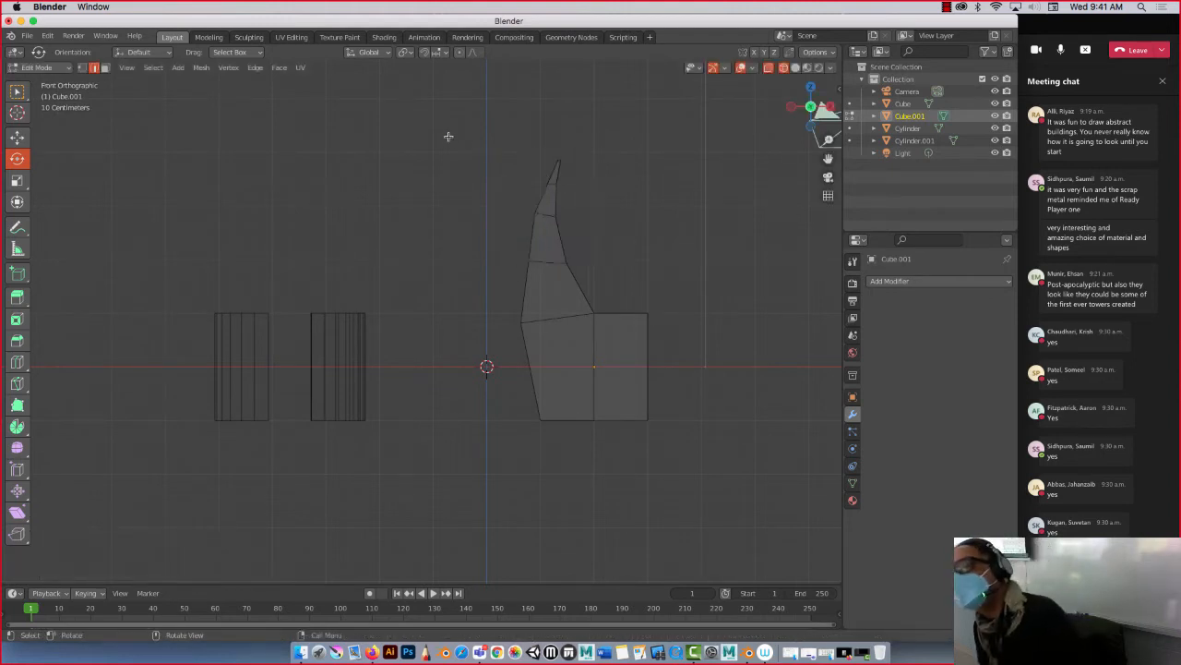
pyautogui.keyDown('alt'); pyautogui.click(550, 185); pyautogui.keyUp('alt')
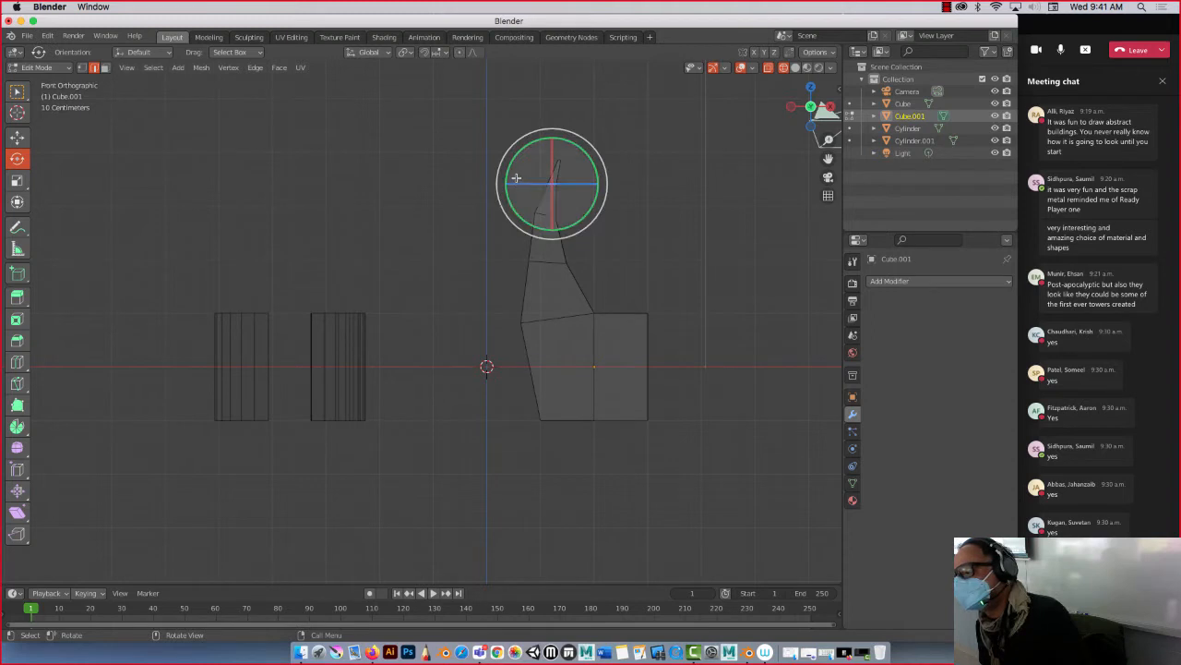
pyautogui.moveTo(509, 167); pyautogui.dragTo(514, 142)
pyautogui.click(424, 184)
# Step: Switch to solid shading and add one centred vertical loop cut running over the spire and around the cube
pyautogui.moveTo(422, 182); pyautogui.dragTo(344, 224, button='middle')
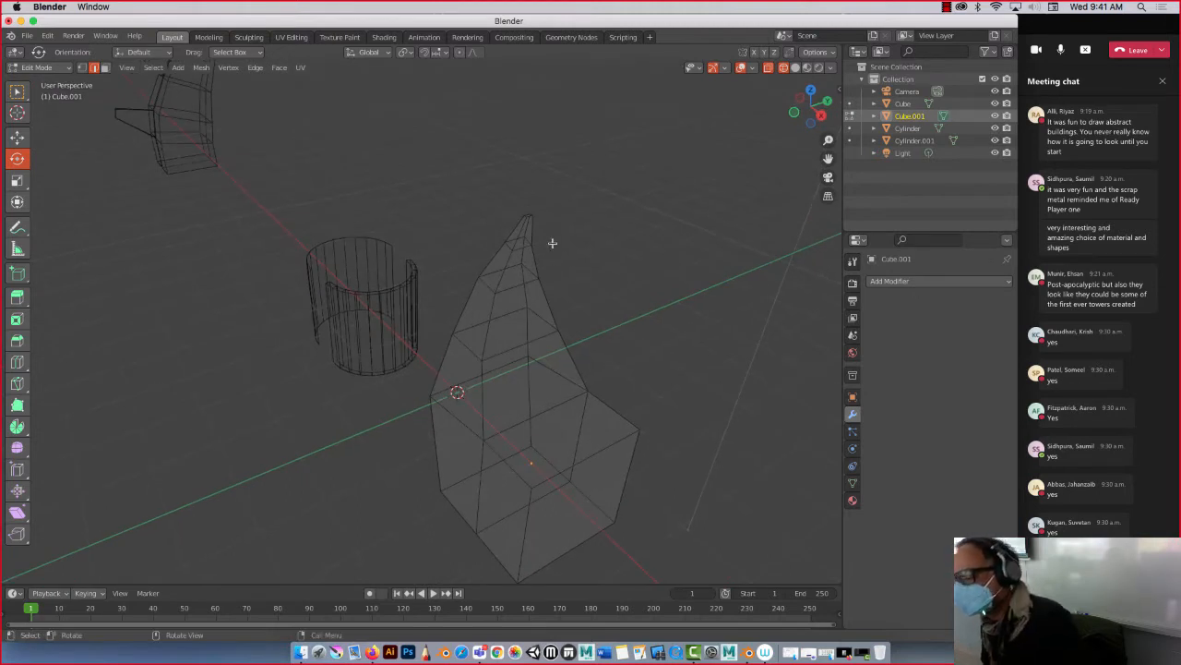
pyautogui.click(795, 68)
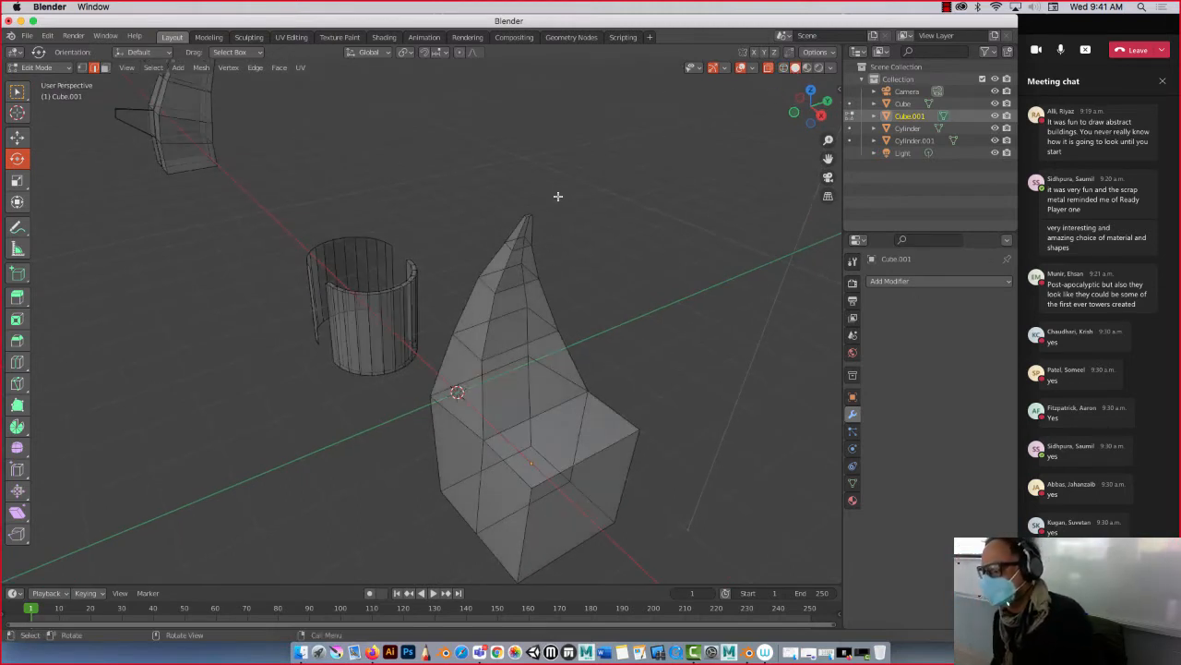
pyautogui.moveTo(556, 195); pyautogui.dragTo(690, 174, button='middle')
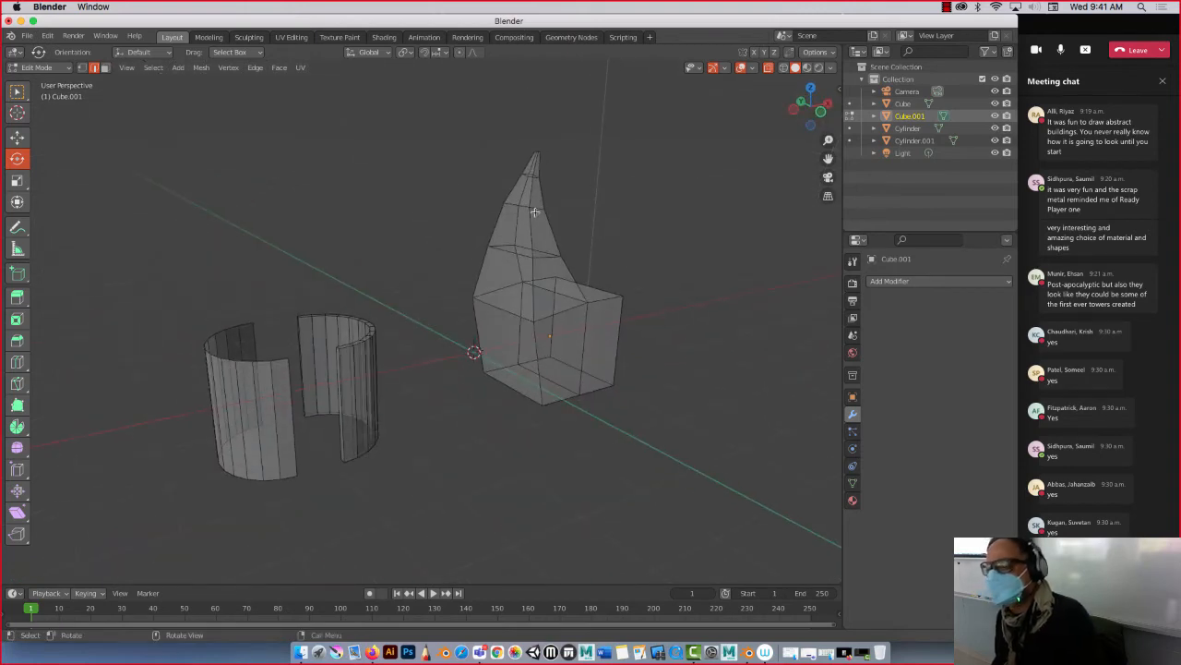
pyautogui.click(17, 361)
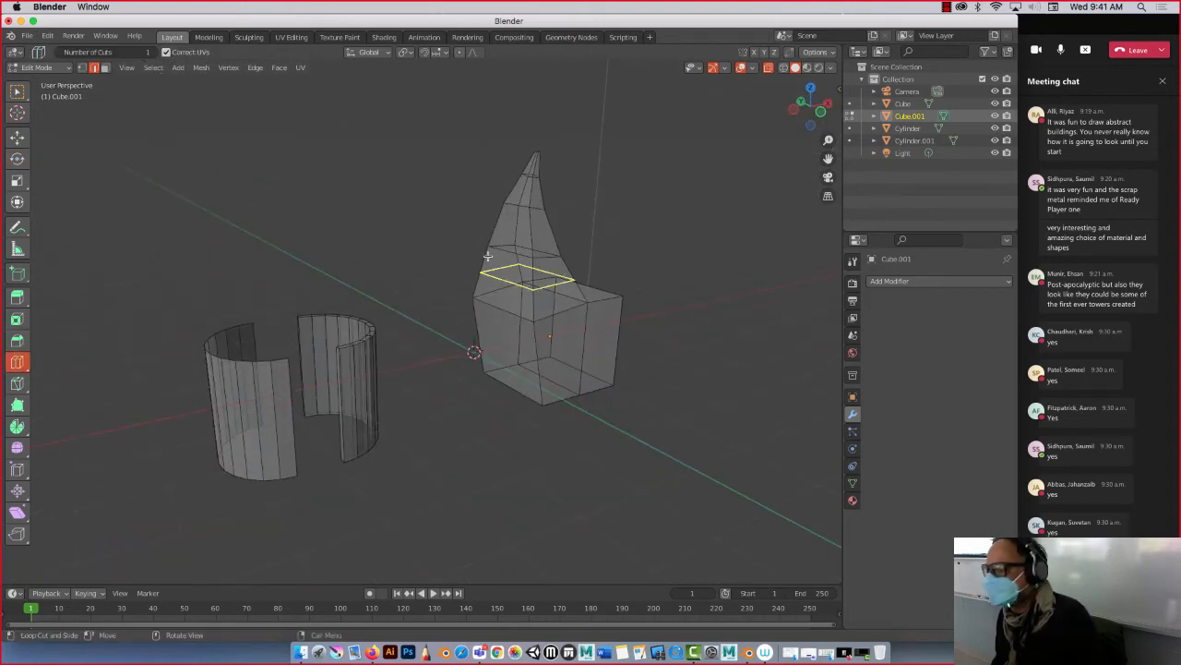
pyautogui.click(513, 251)
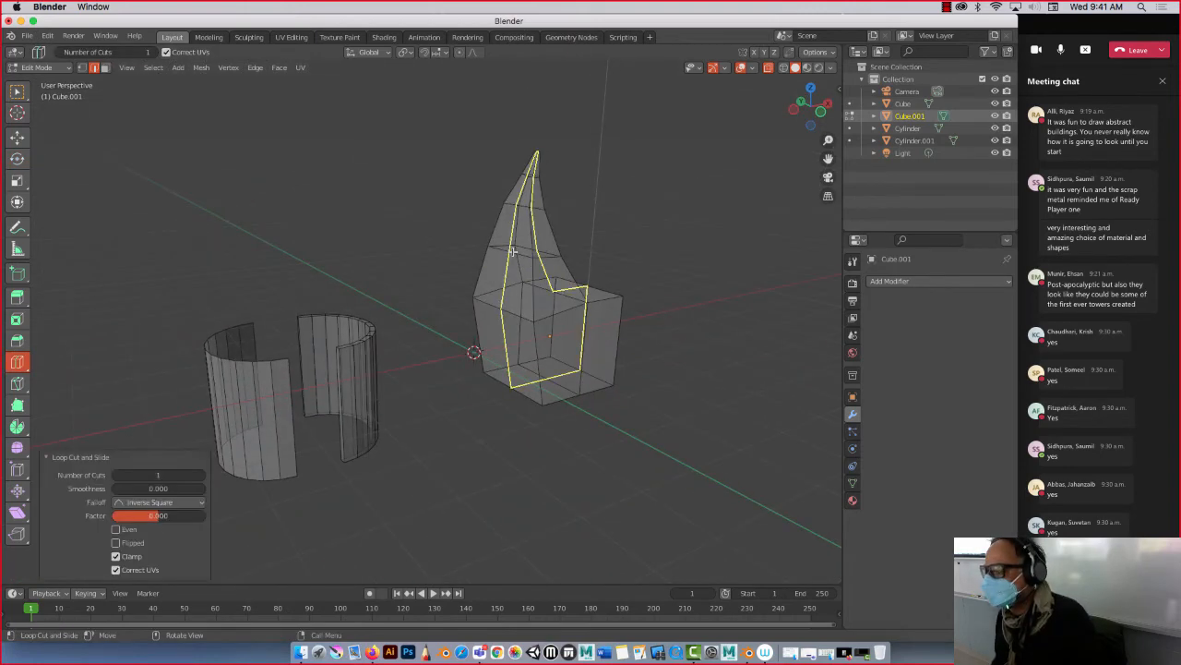
# Step: Push three middle edges on the spire's outer side outward along the X axis, the uppermost by about -0.06 m
pyautogui.click(17, 137)
pyautogui.moveTo(376, 197); pyautogui.dragTo(354, 196, button='middle')
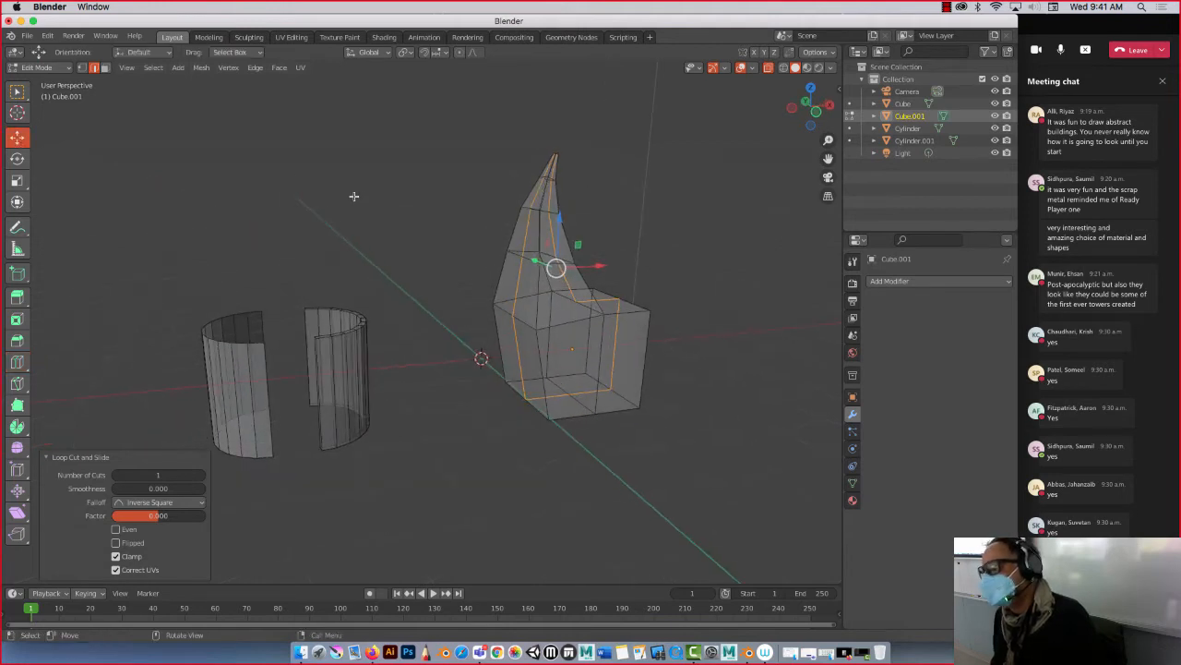
pyautogui.click(529, 234)
pyautogui.press('g')
pyautogui.press('x')
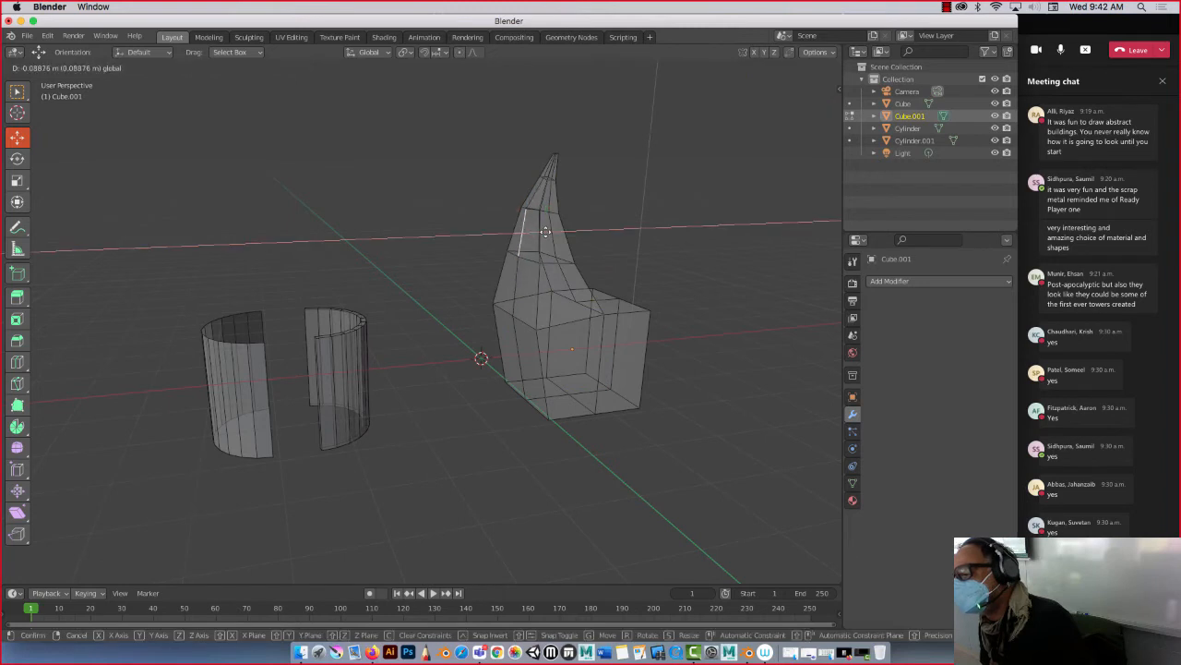
pyautogui.click(545, 231)
pyautogui.click(516, 279)
pyautogui.press('g')
pyautogui.press('x')
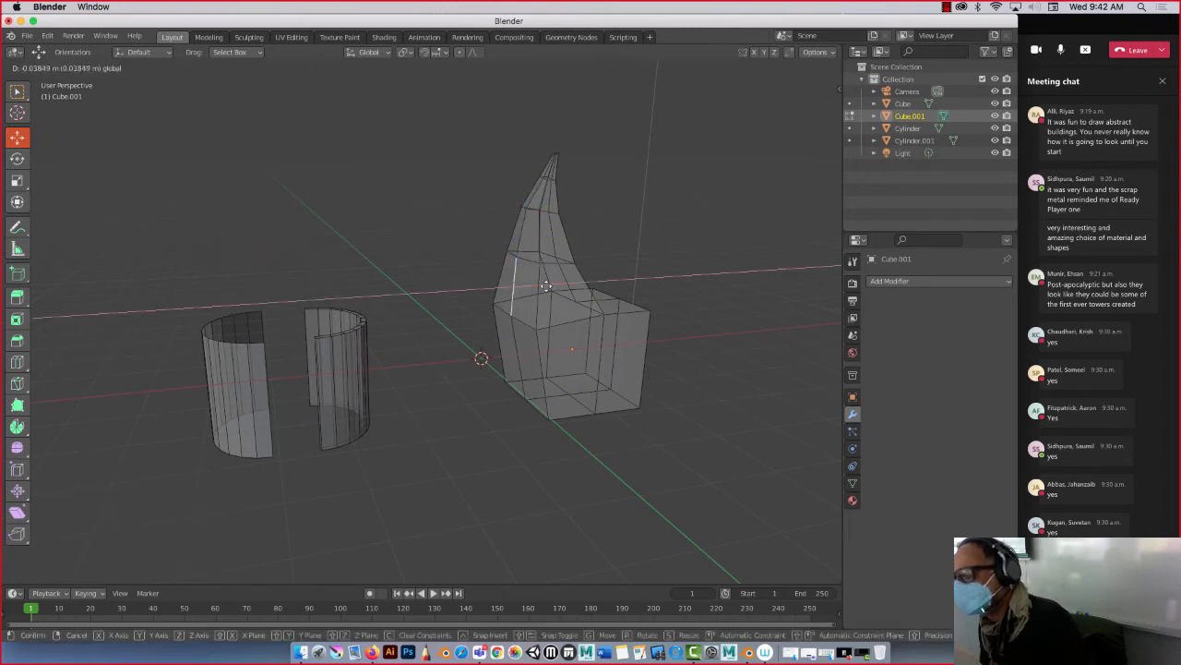
pyautogui.click(536, 267)
pyautogui.click(534, 194)
pyautogui.press('g')
pyautogui.press('x')
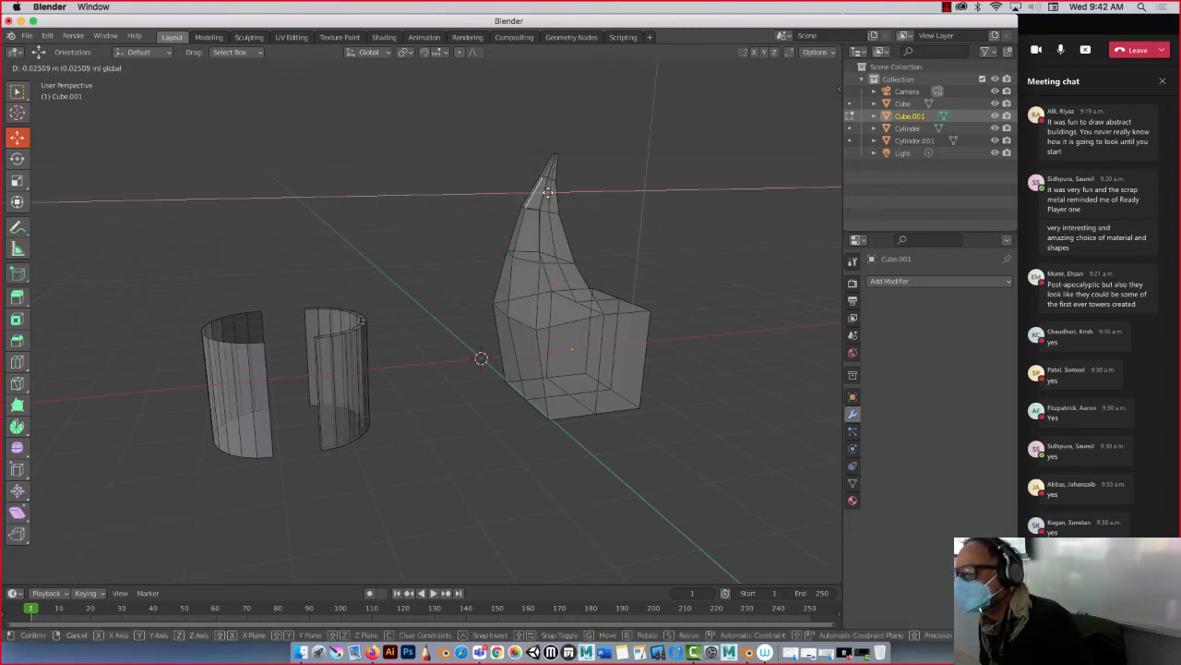
pyautogui.click(542, 189)
# Step: Shift the two lower middle edges on the spire's inner side, moving the upper one about 0.06 m along the X axis
pyautogui.moveTo(438, 190); pyautogui.dragTo(372, 176, button='middle')
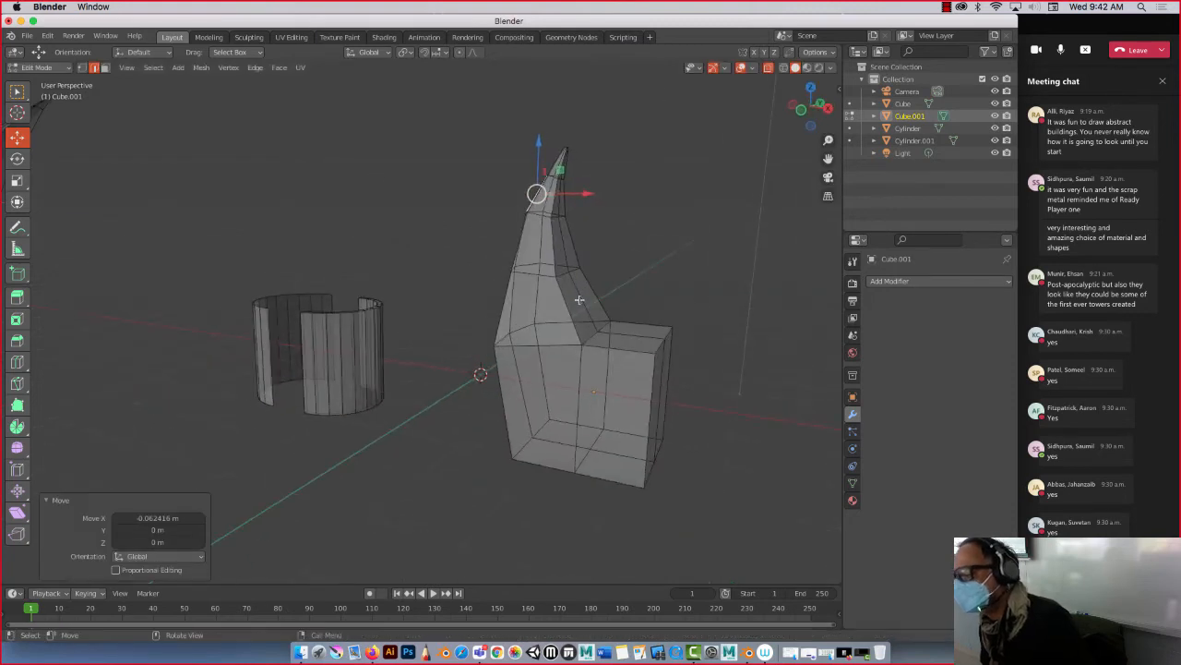
pyautogui.click(583, 298)
pyautogui.press('g')
pyautogui.press('y')
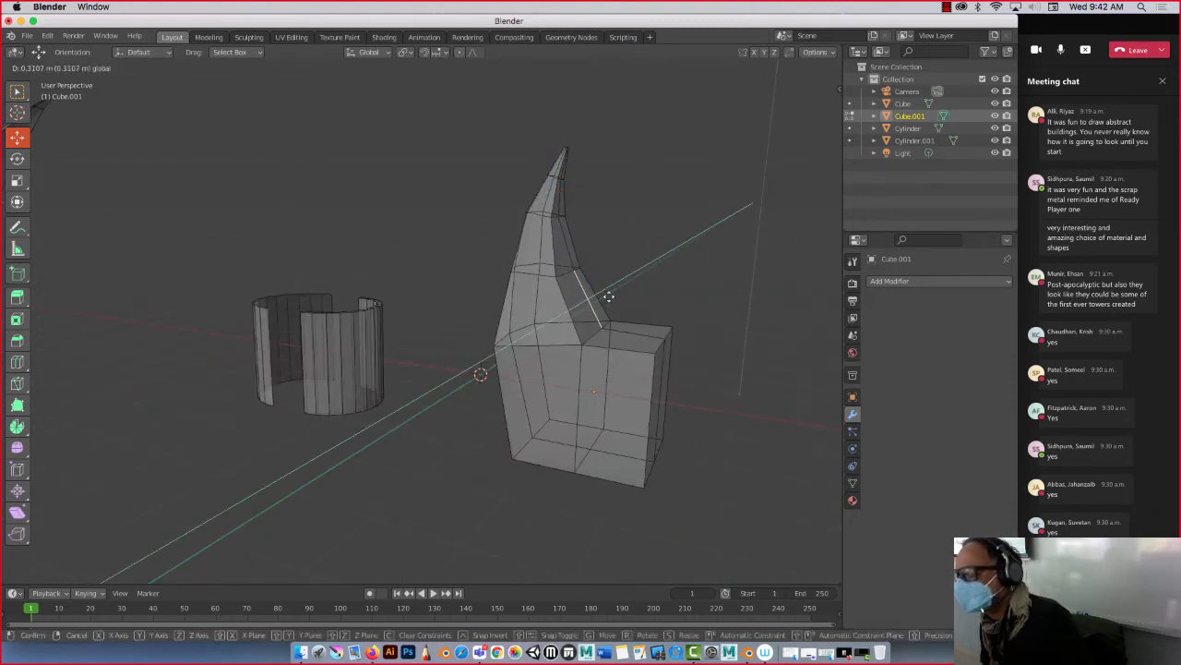
pyautogui.click(567, 227)
pyautogui.click(566, 229)
pyautogui.press('g')
pyautogui.press('x')
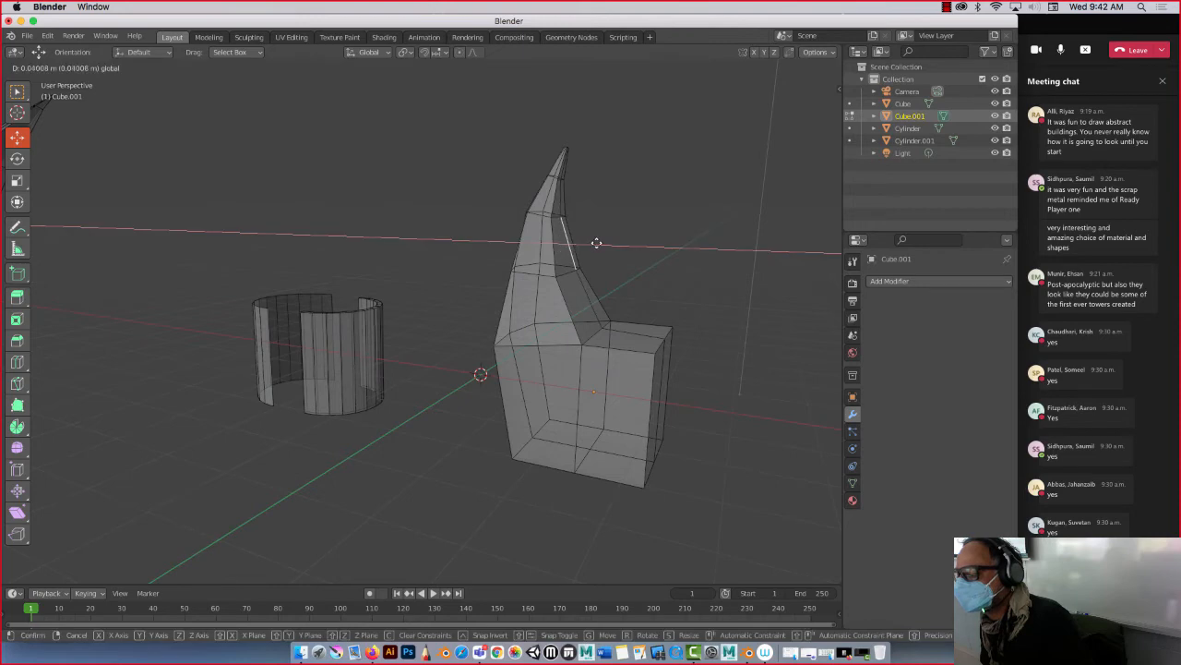
pyautogui.click(479, 230)
pyautogui.moveTo(479, 230); pyautogui.dragTo(437, 228, button='middle')
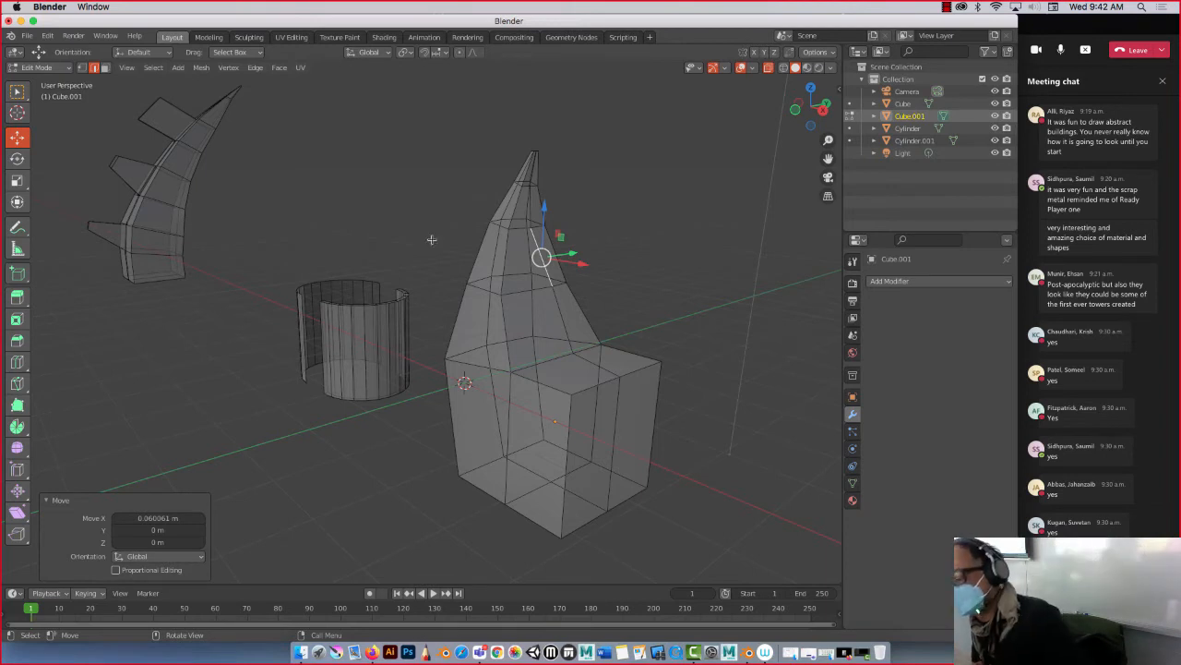
pyautogui.moveTo(482, 358); pyautogui.dragTo(354, 375, button='middle')
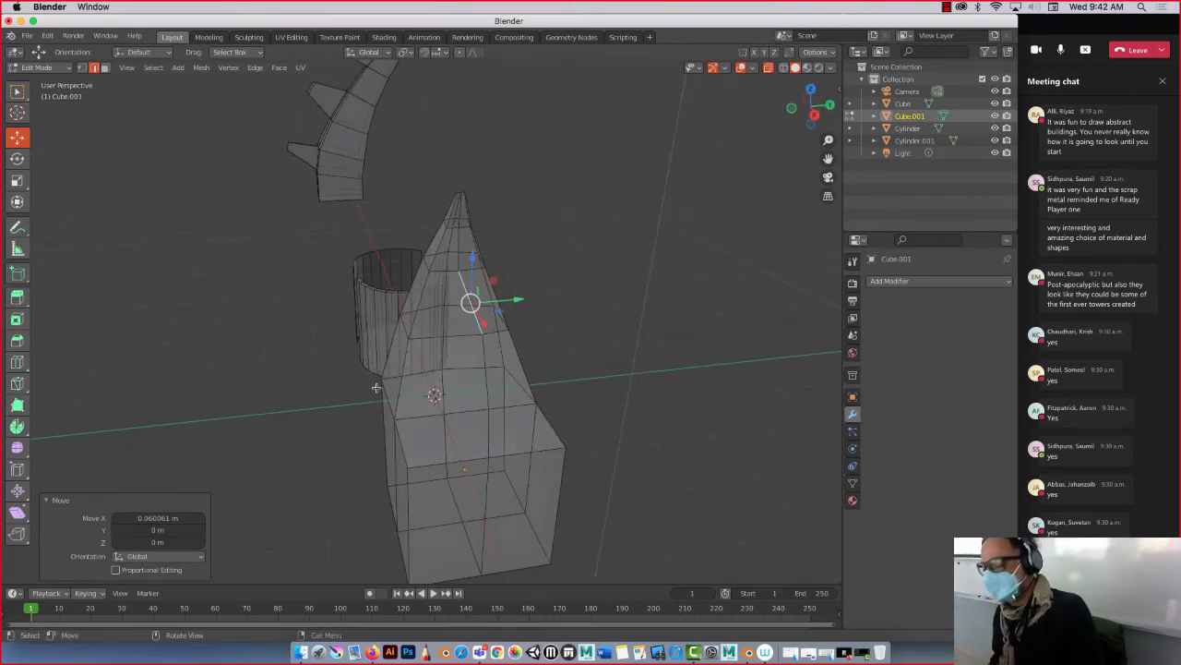
pyautogui.click(383, 395)
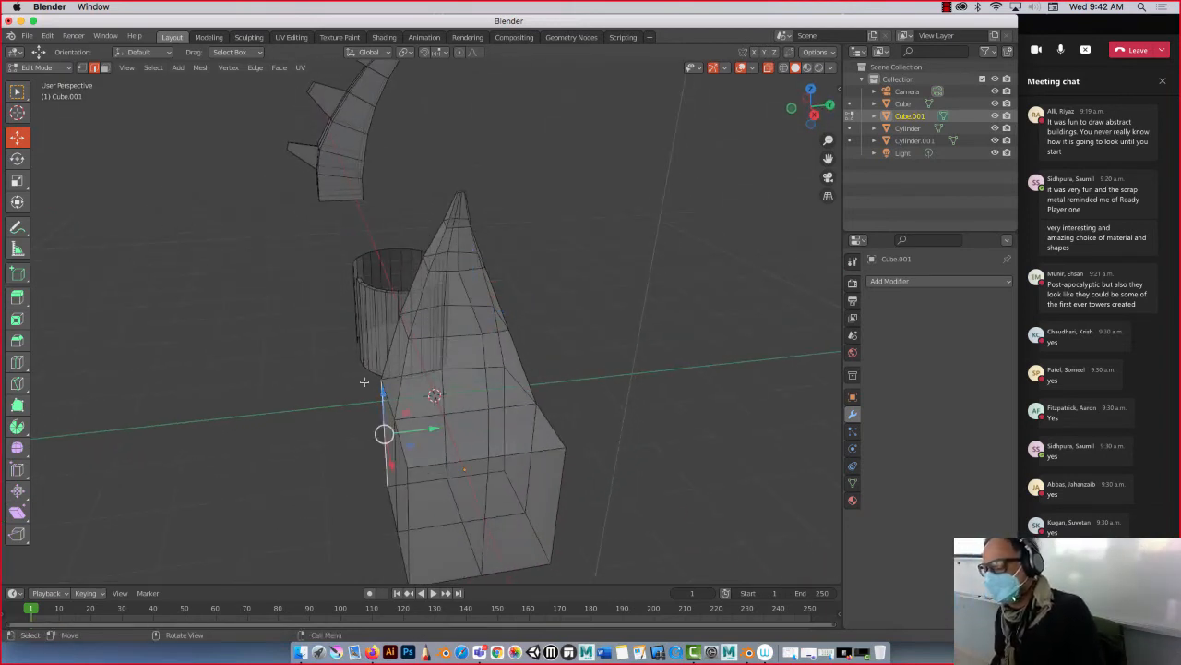
pyautogui.click(104, 68)
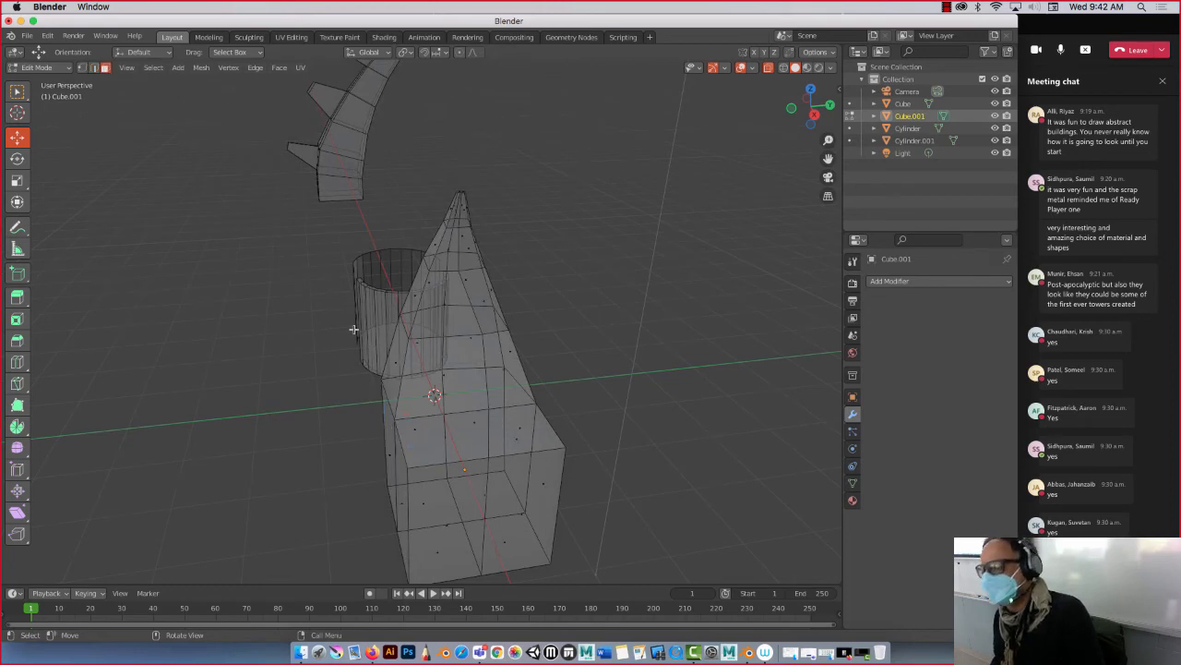
pyautogui.click(457, 390)
pyautogui.moveTo(458, 390); pyautogui.dragTo(482, 377, button='middle')
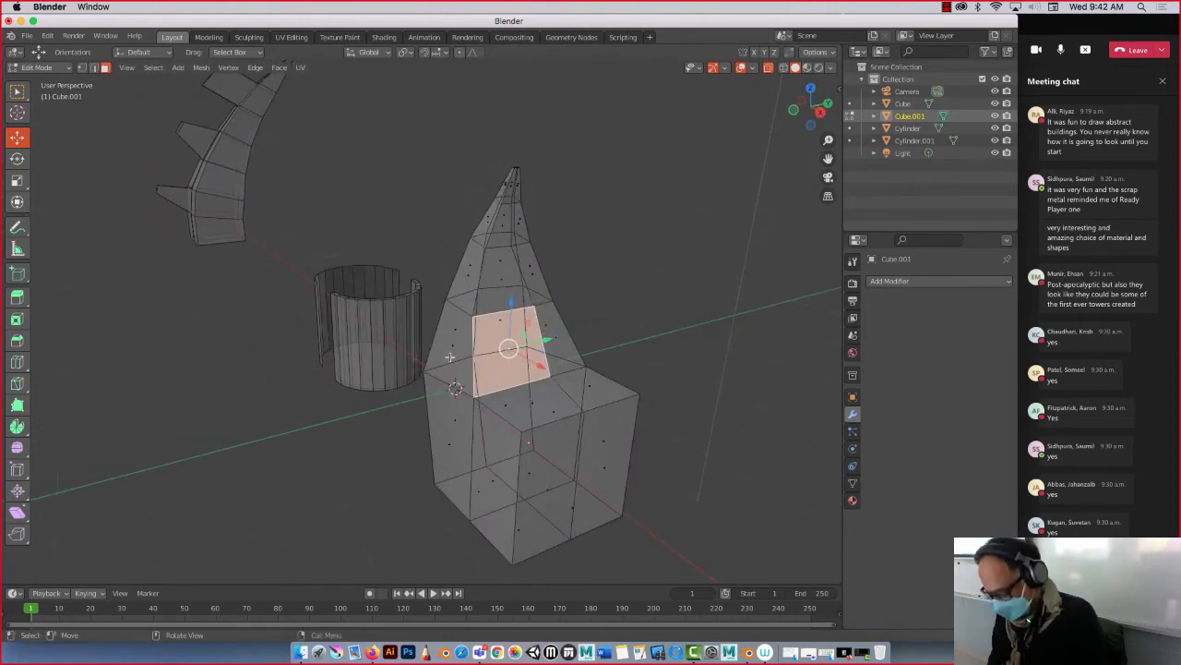
# Step: In edge selection, select the two opposite side edges at the spire's base and scale them wider apart along the Y axis
pyautogui.press('2')
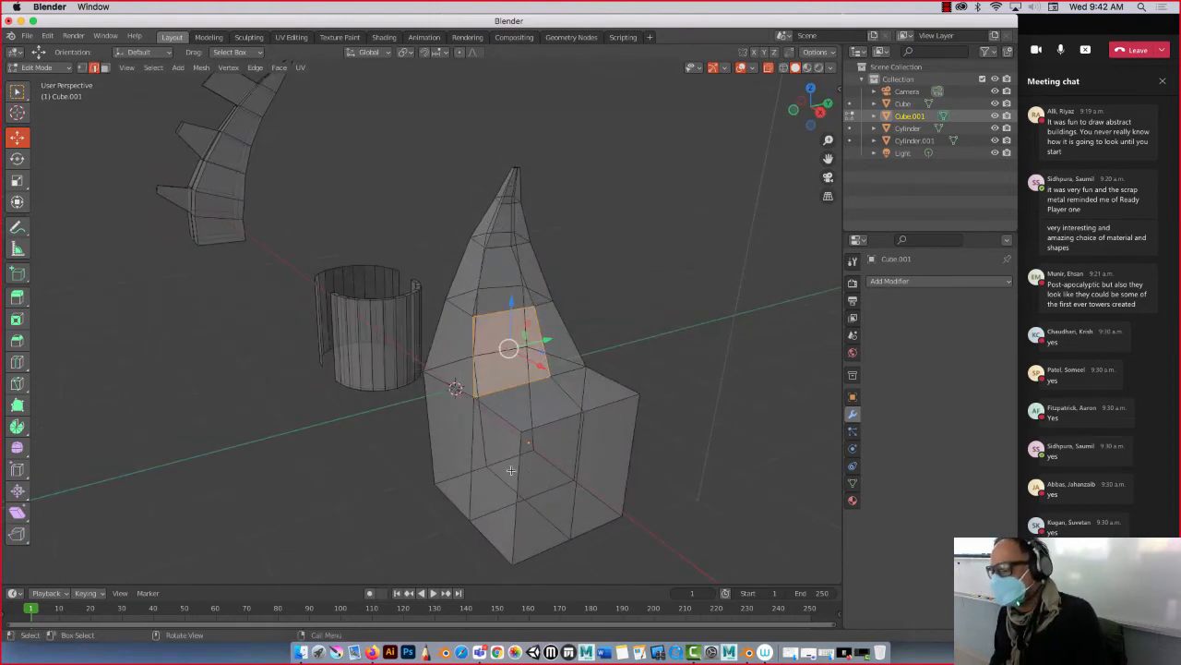
pyautogui.keyDown('alt'); pyautogui.click(436, 377); pyautogui.keyUp('alt')
pyautogui.moveTo(361, 400)
pyautogui.mouseDown(button='middle')
pyautogui.moveTo(324, 414)
pyautogui.moveTo(353, 413)
pyautogui.mouseUp(button='middle')
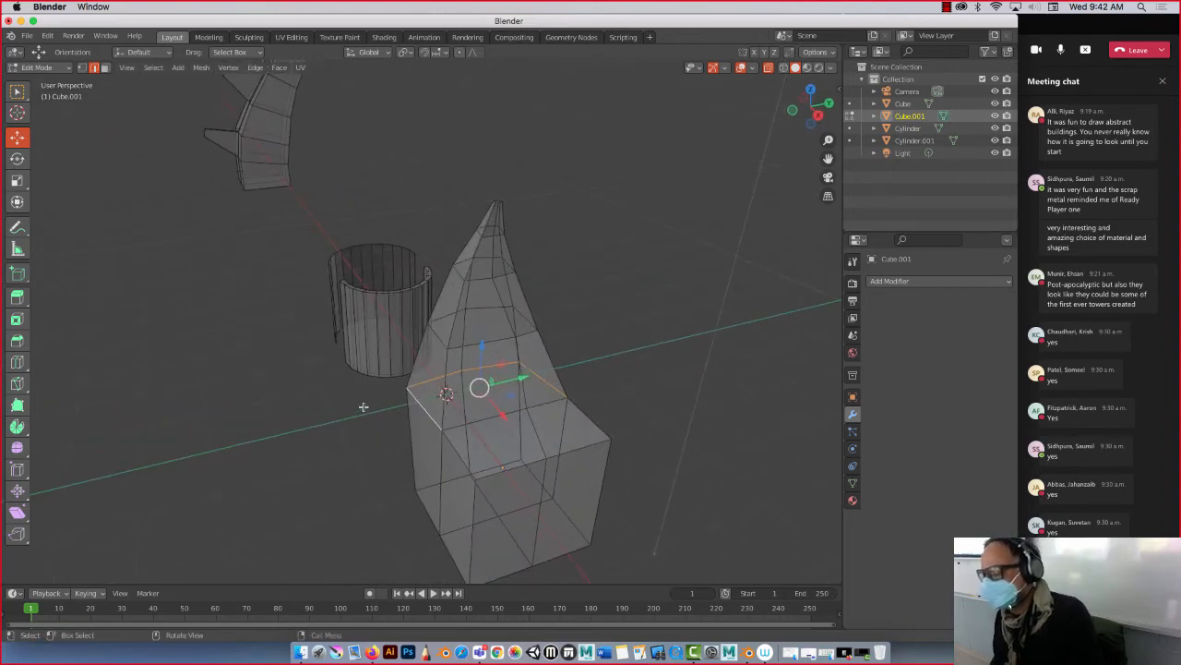
pyautogui.click(409, 400)
pyautogui.keyDown('shift'); pyautogui.click(545, 379); pyautogui.keyUp('shift')
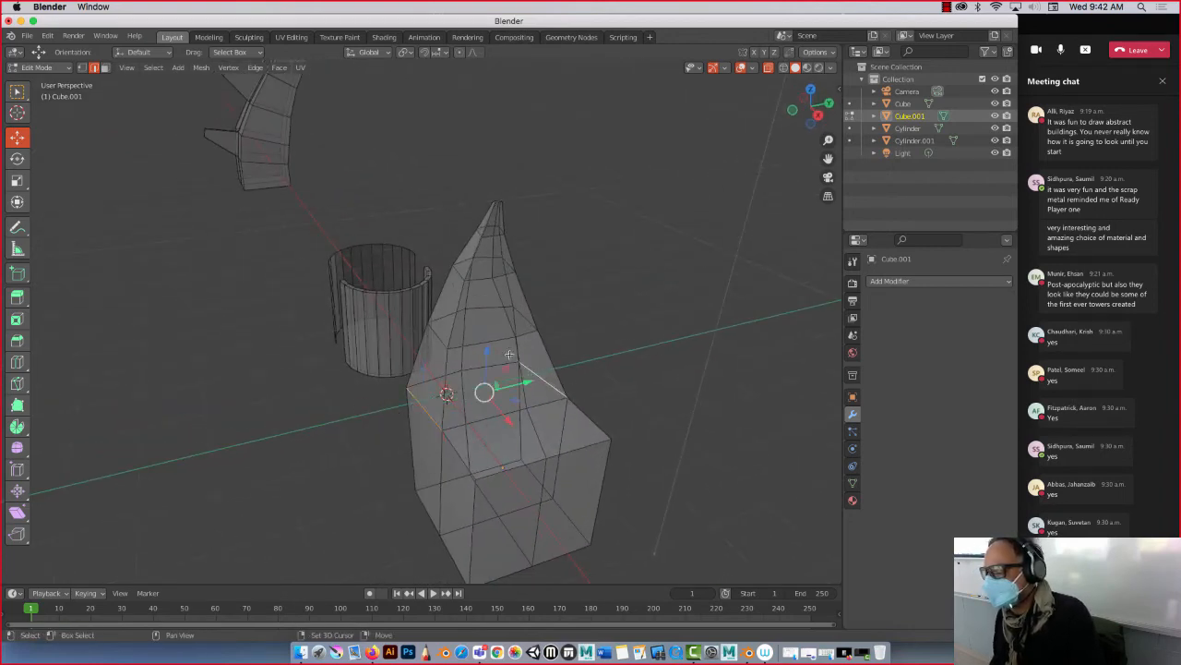
pyautogui.click(17, 180)
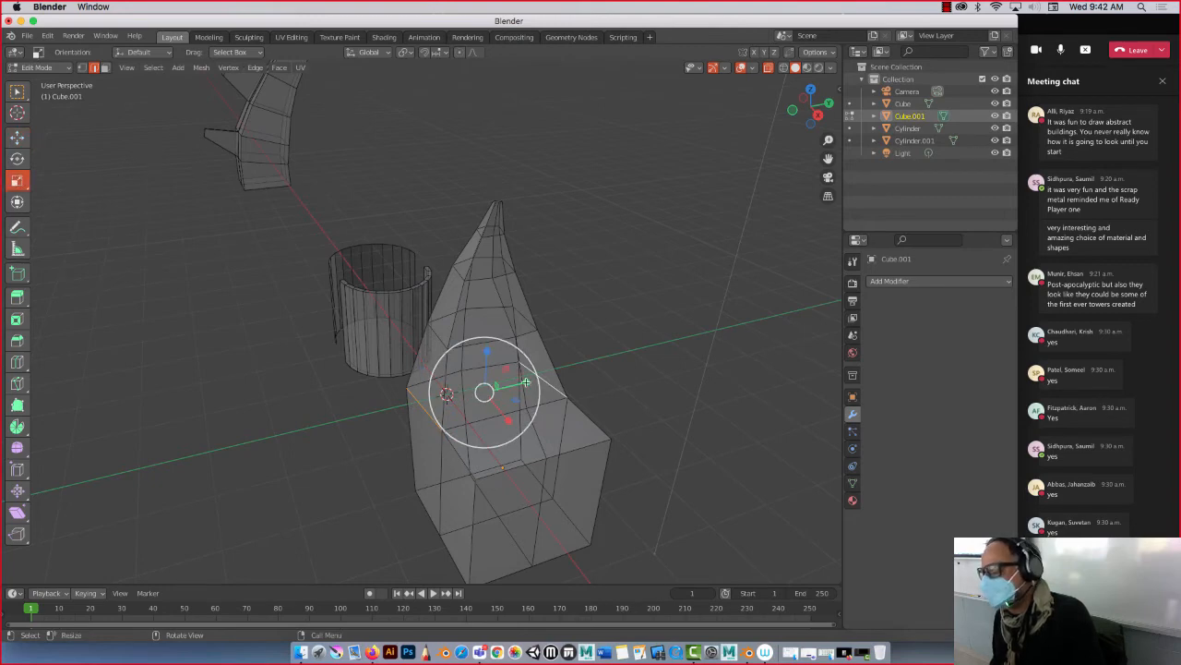
pyautogui.moveTo(527, 379)
pyautogui.mouseDown()
pyautogui.moveTo(545, 372)
pyautogui.moveTo(526, 375)
pyautogui.mouseUp()
# Step: Scale the two opposite side edges of the ring above the base along the Y axis by about 1.24
pyautogui.click(436, 333)
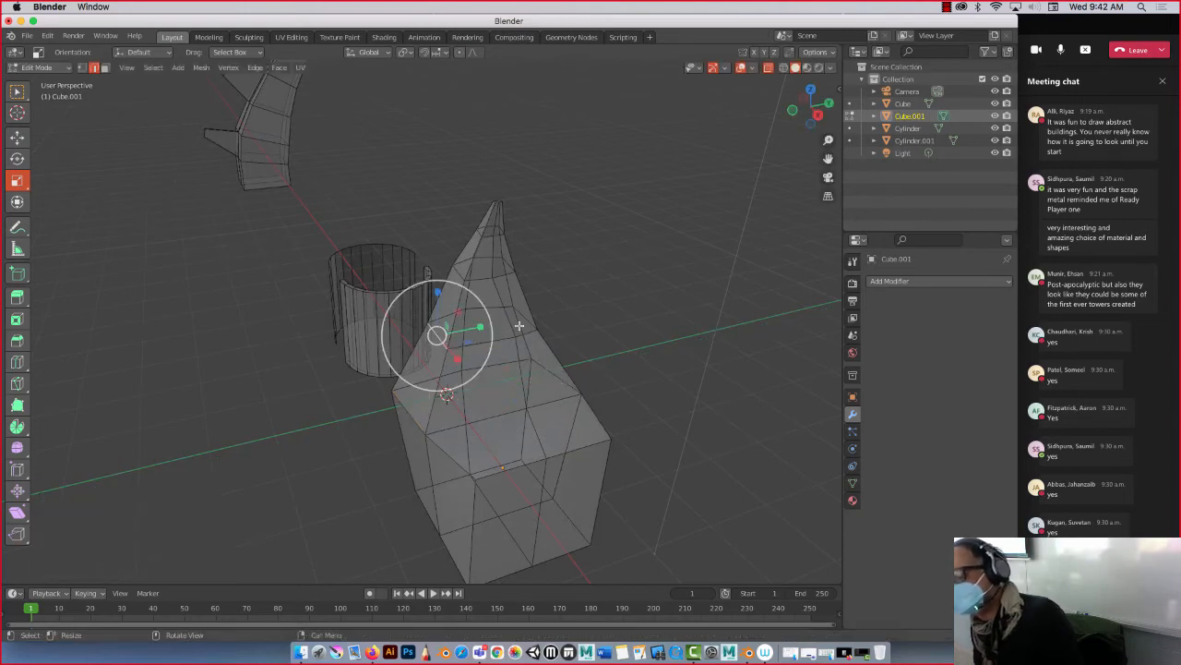
pyautogui.keyDown('shift'); pyautogui.click(530, 322); pyautogui.keyUp('shift')
pyautogui.moveTo(524, 317); pyautogui.dragTo(534, 316)
pyautogui.moveTo(450, 356); pyautogui.dragTo(525, 370, button='middle')
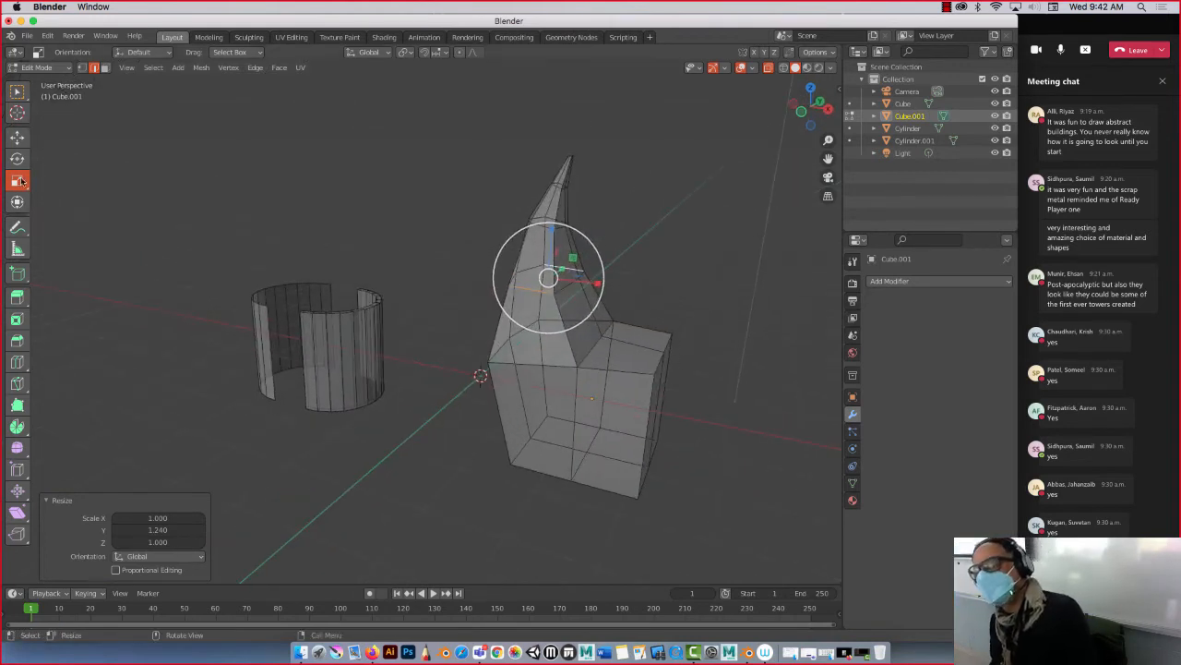
# Step: In face selection, select the two top faces of the block beside the spire and inset them together by about 0.15 m
pyautogui.click(17, 136)
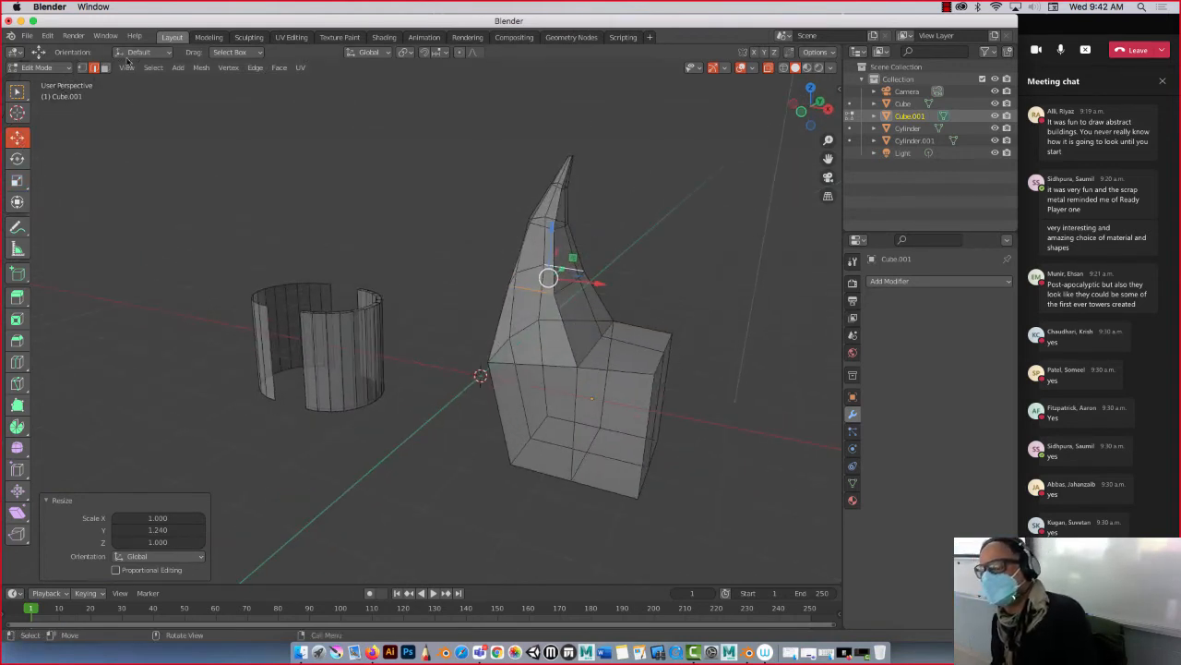
pyautogui.click(105, 67)
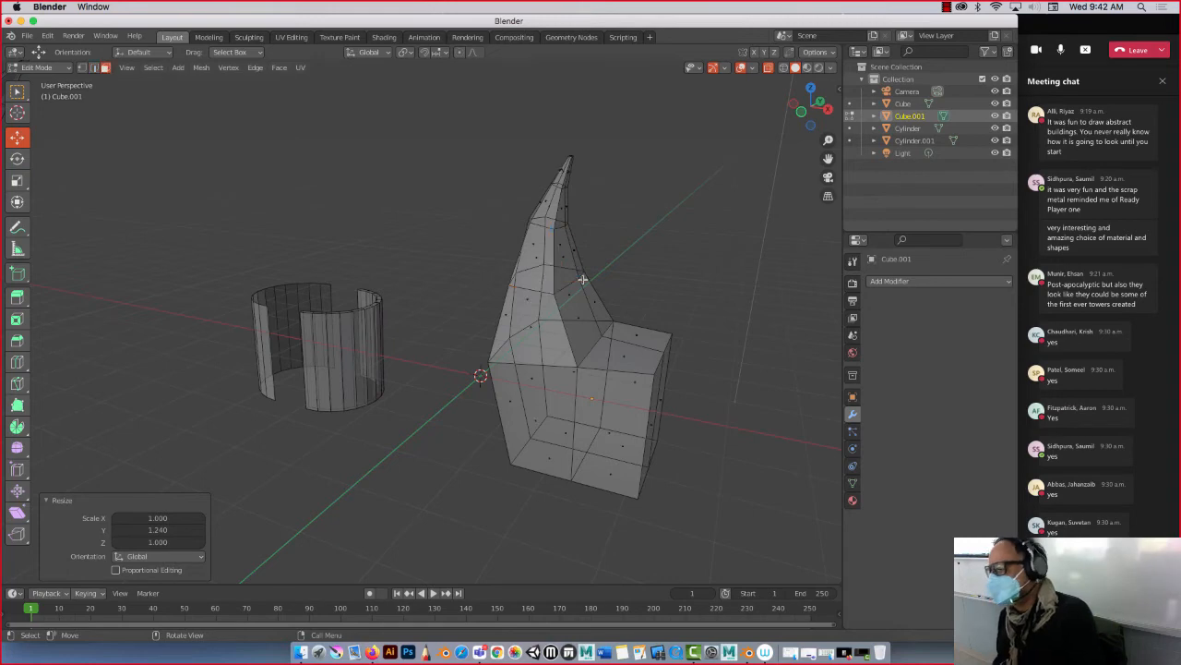
pyautogui.click(635, 332)
pyautogui.moveTo(635, 333); pyautogui.dragTo(581, 398, button='middle')
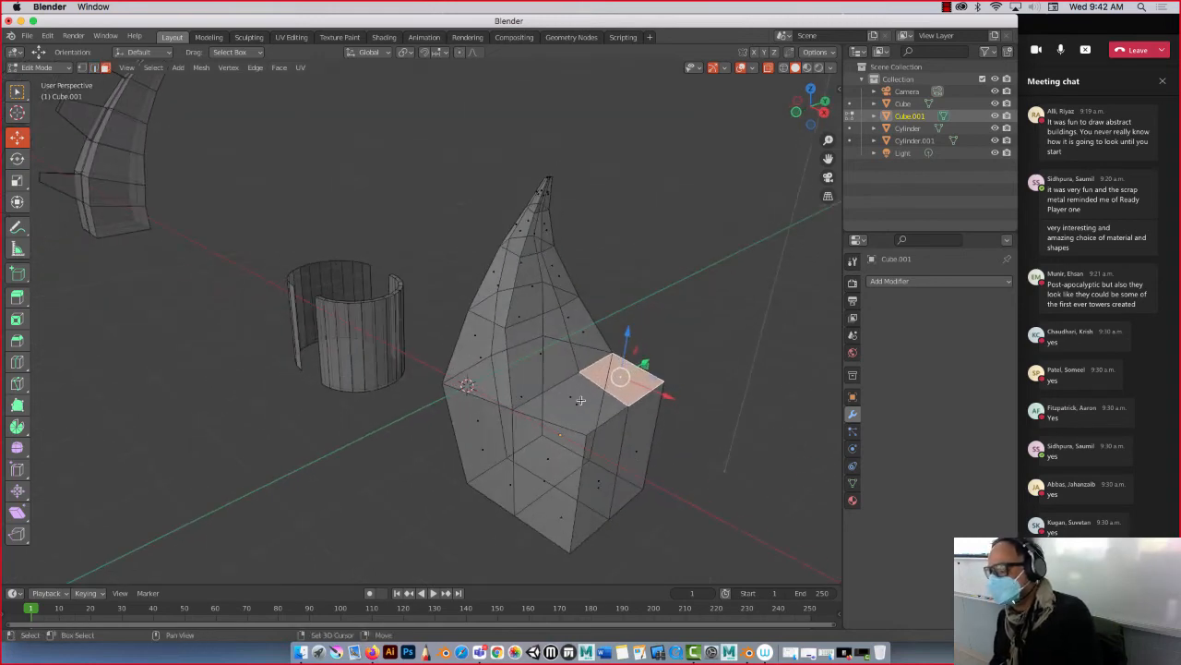
pyautogui.keyDown('shift'); pyautogui.click(579, 400); pyautogui.keyUp('shift')
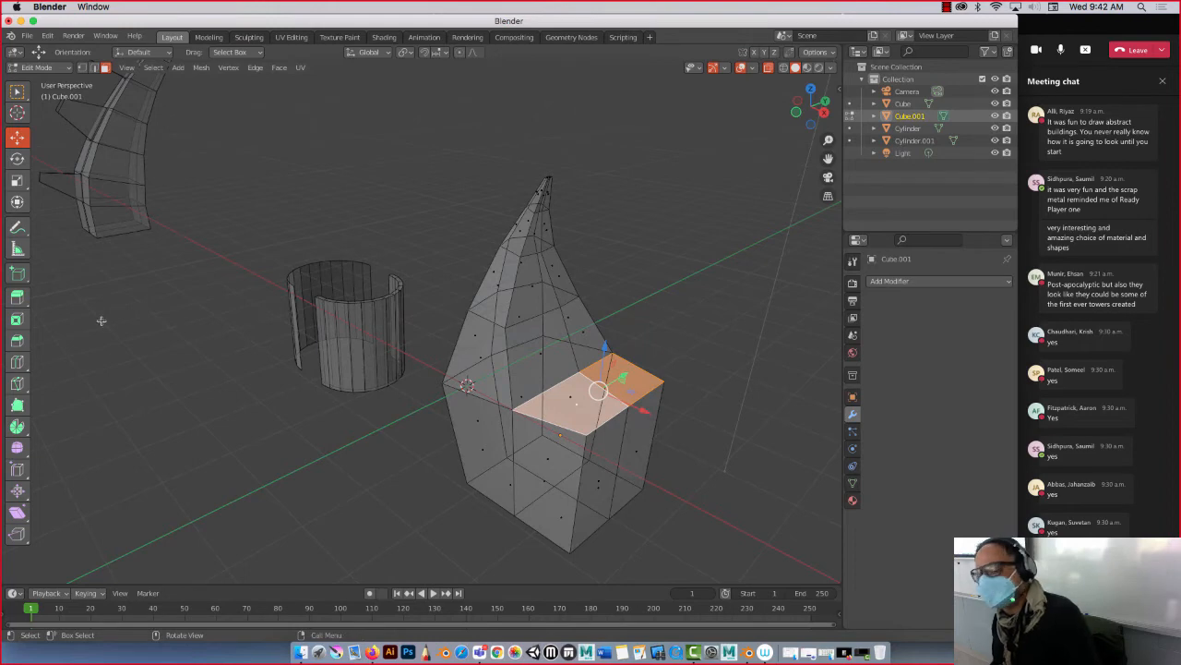
pyautogui.click(16, 319)
pyautogui.moveTo(607, 331); pyautogui.dragTo(604, 341)
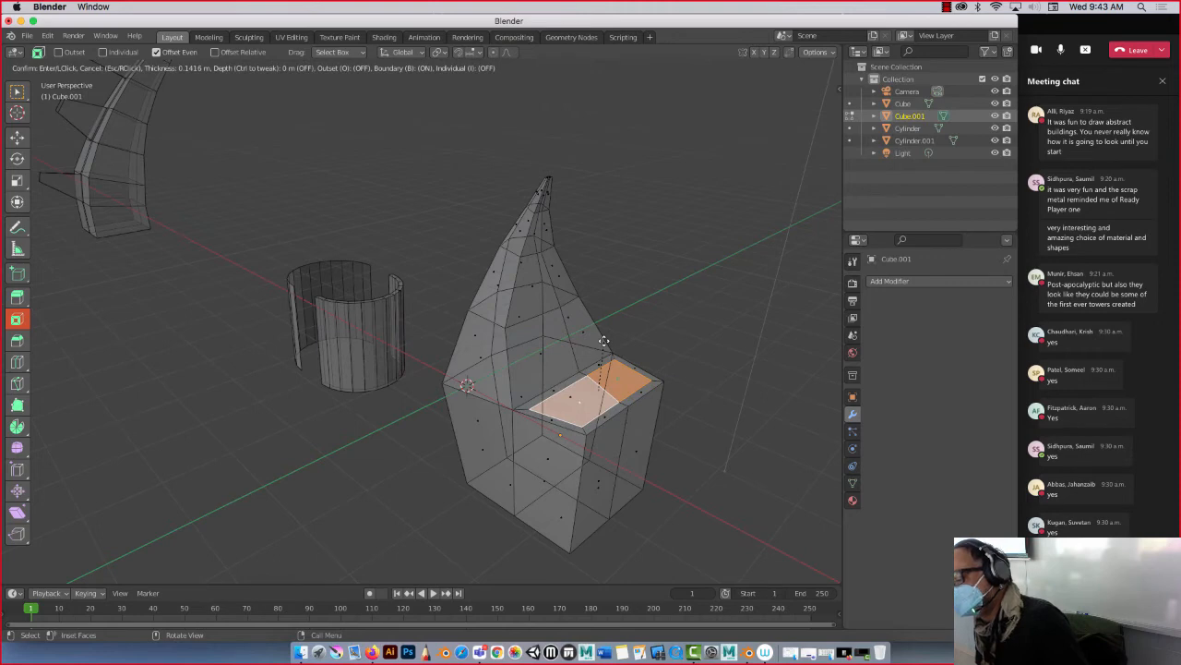
pyautogui.moveTo(602, 341); pyautogui.dragTo(602, 341)
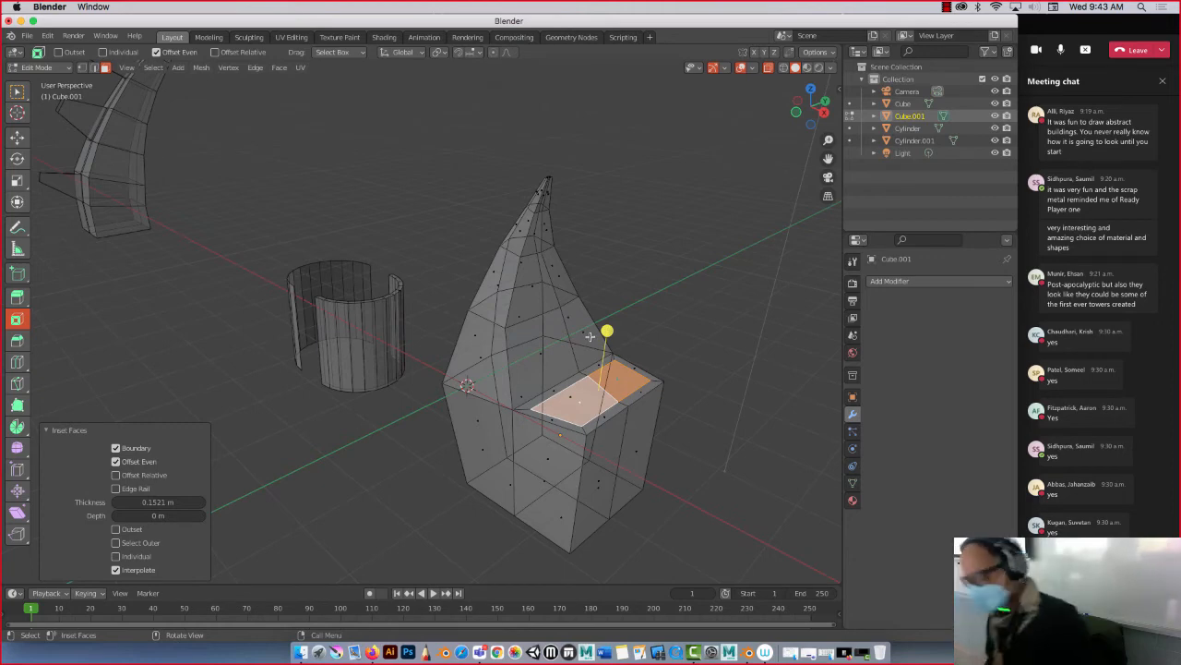
# Step: Extrude the inset faces upward by about 1.03 m and scale the new top to about 0.6 to taper it
pyautogui.press('e')
pyautogui.click(590, 268)
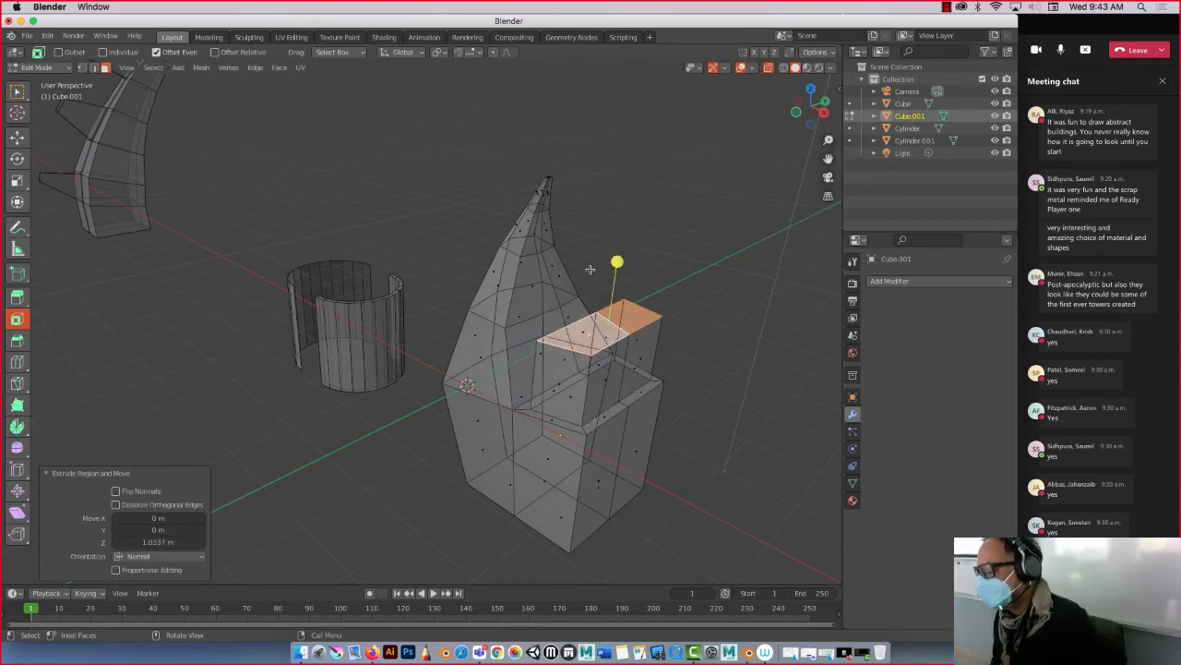
pyautogui.press('s')
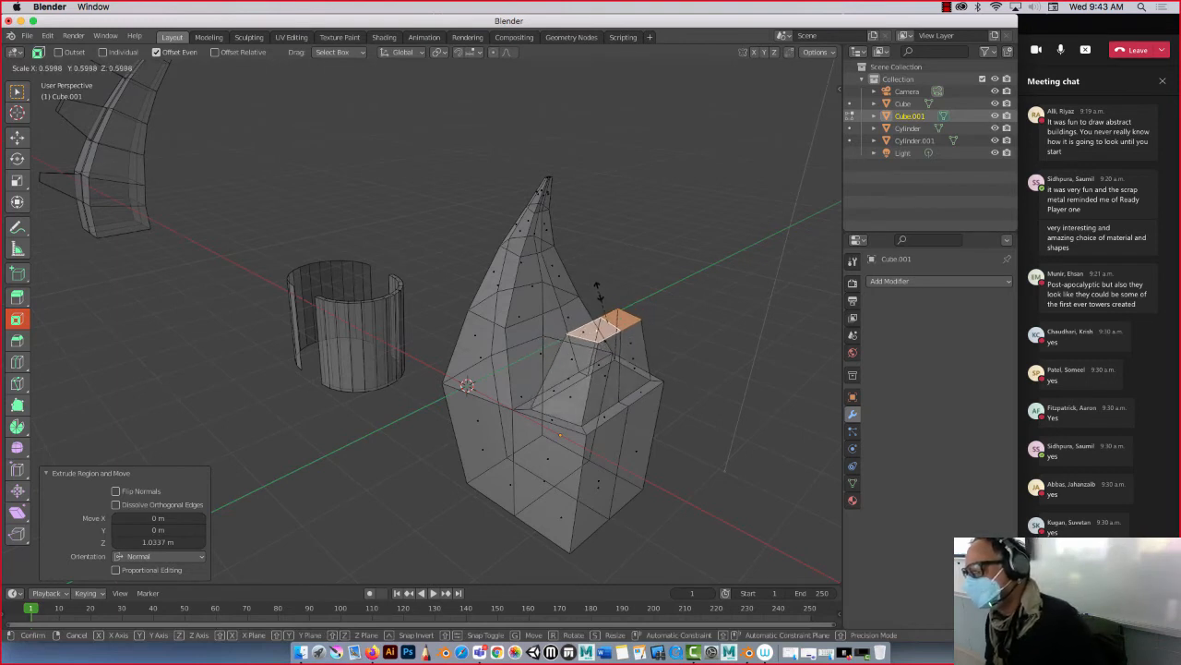
pyautogui.click(598, 291)
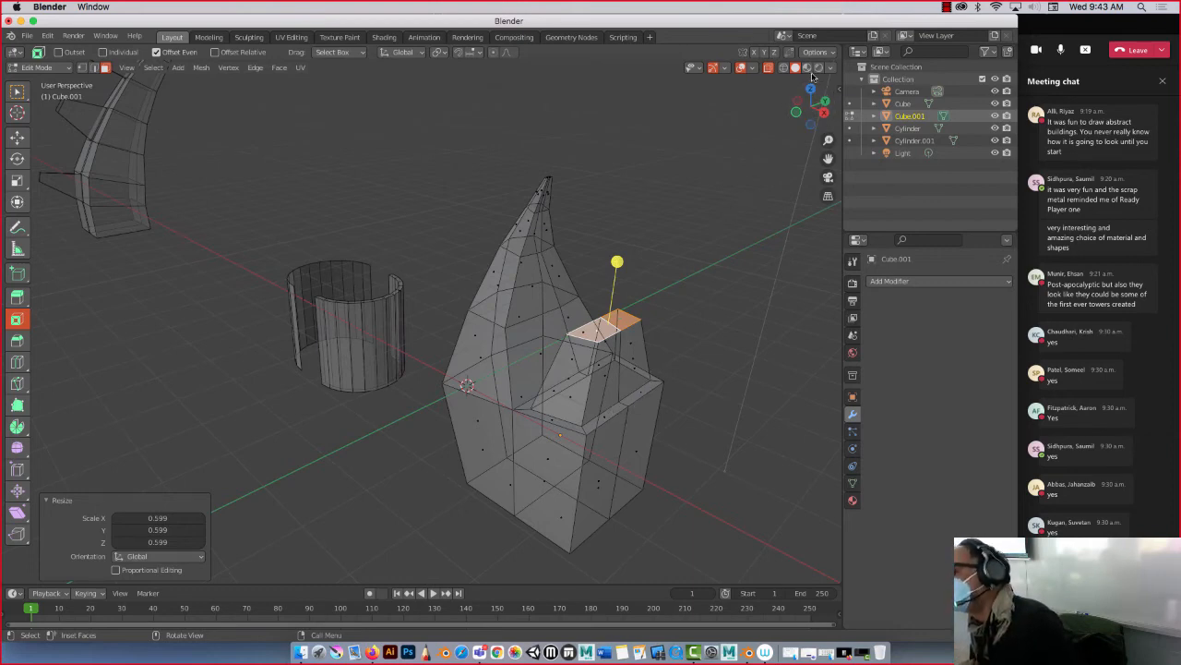
# Step: Switch the viewport shading to Material Preview and inspect the model from its opposite side
pyautogui.click(808, 68)
pyautogui.moveTo(585, 192); pyautogui.dragTo(569, 186, button='middle')
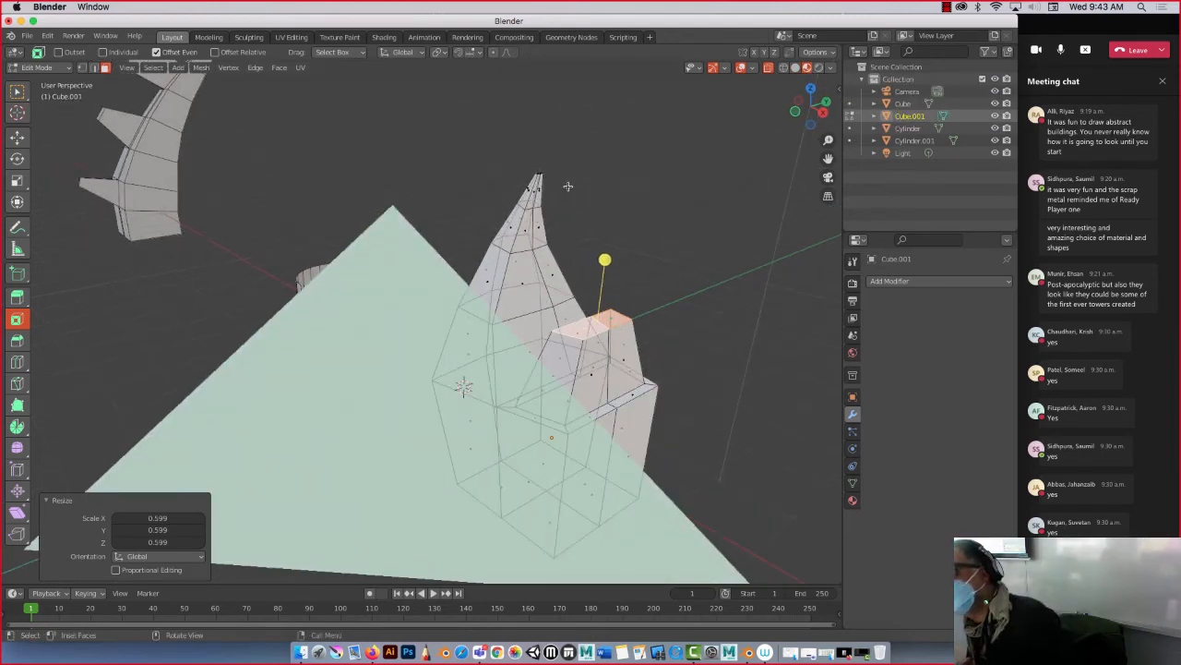
pyautogui.moveTo(520, 207); pyautogui.dragTo(350, 213, button='middle')
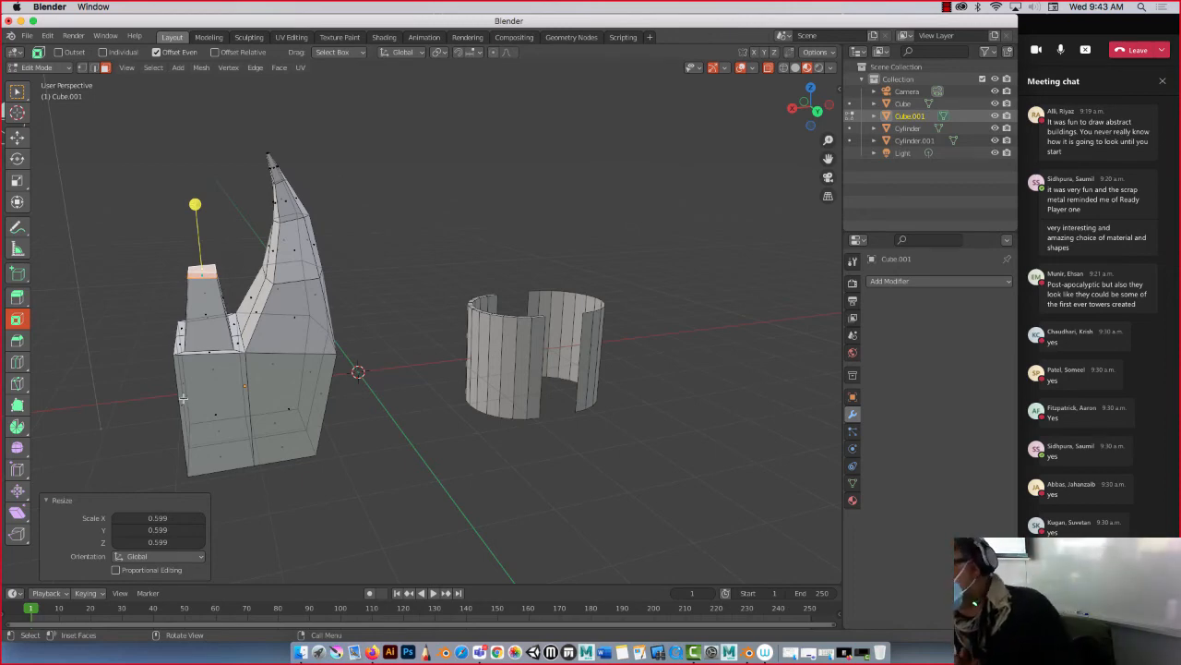
pyautogui.moveTo(183, 397); pyautogui.dragTo(336, 407, button='middle')
pyautogui.moveTo(386, 411); pyautogui.dragTo(222, 340, button='middle')
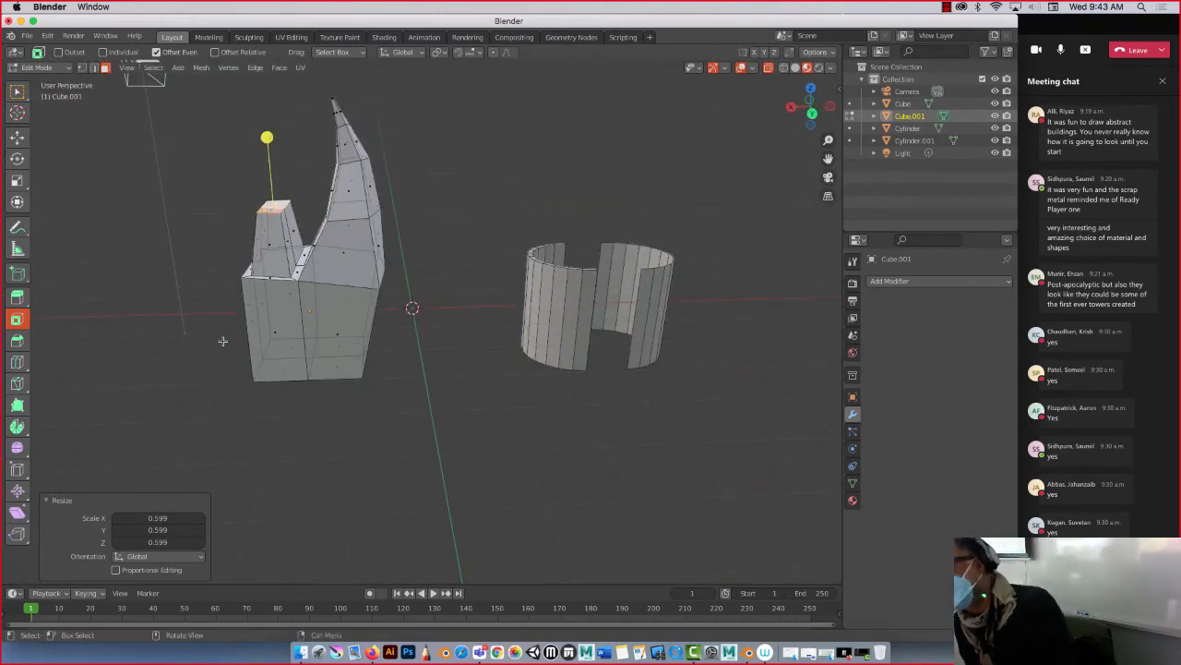
# Step: Leave Edit Mode and duplicate the spire object, moving the copy about 4.65 m along the X axis
pyautogui.press('Tab')
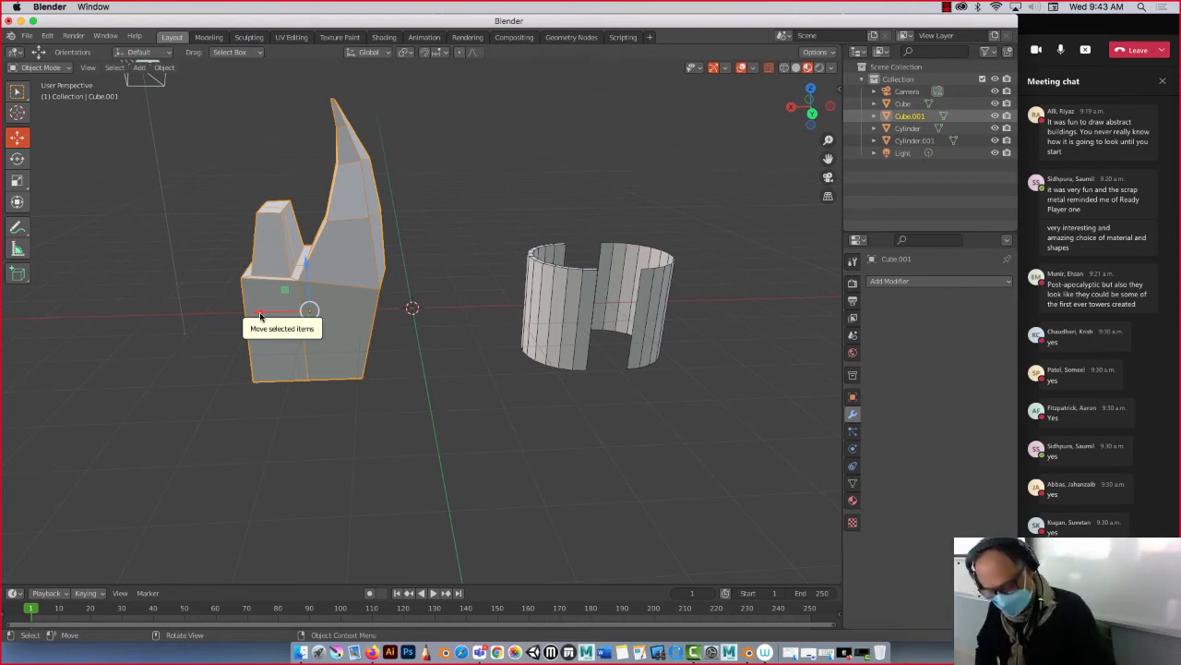
pyautogui.hotkey('shift', 'd')
pyautogui.press('x')
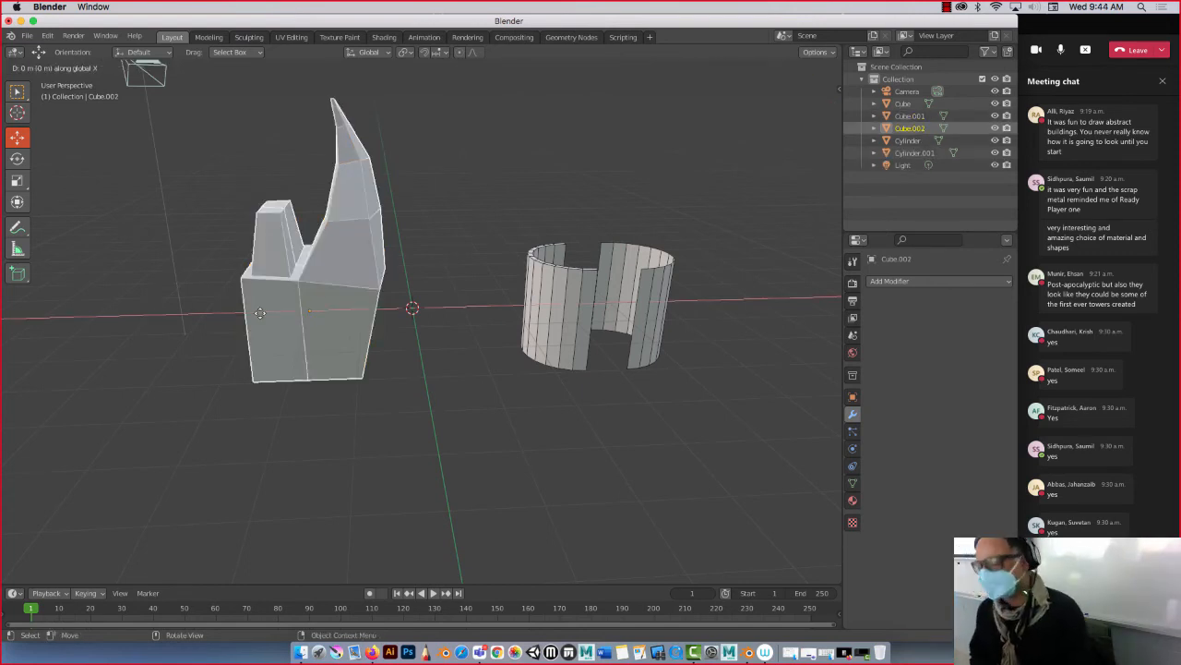
pyautogui.click(9, 271)
pyautogui.scroll(-3, 307, 257)
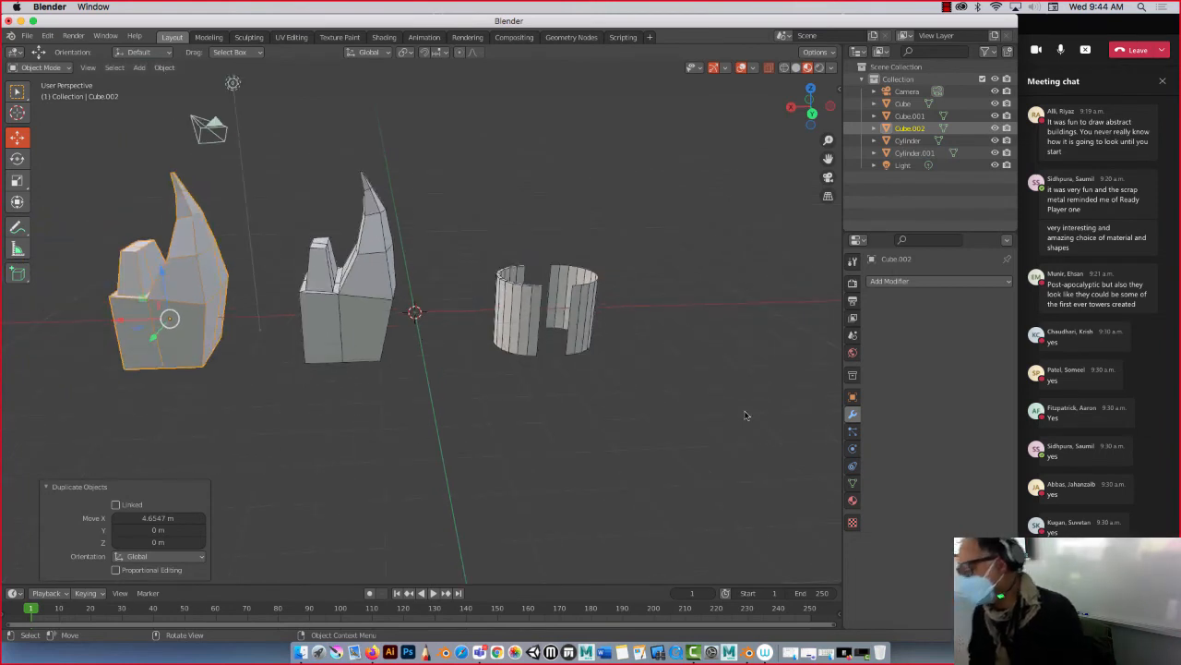
# Step: Try a Subdivision Surface modifier on the duplicated spire, inspect its shape, and undo the modifier
pyautogui.click(883, 281)
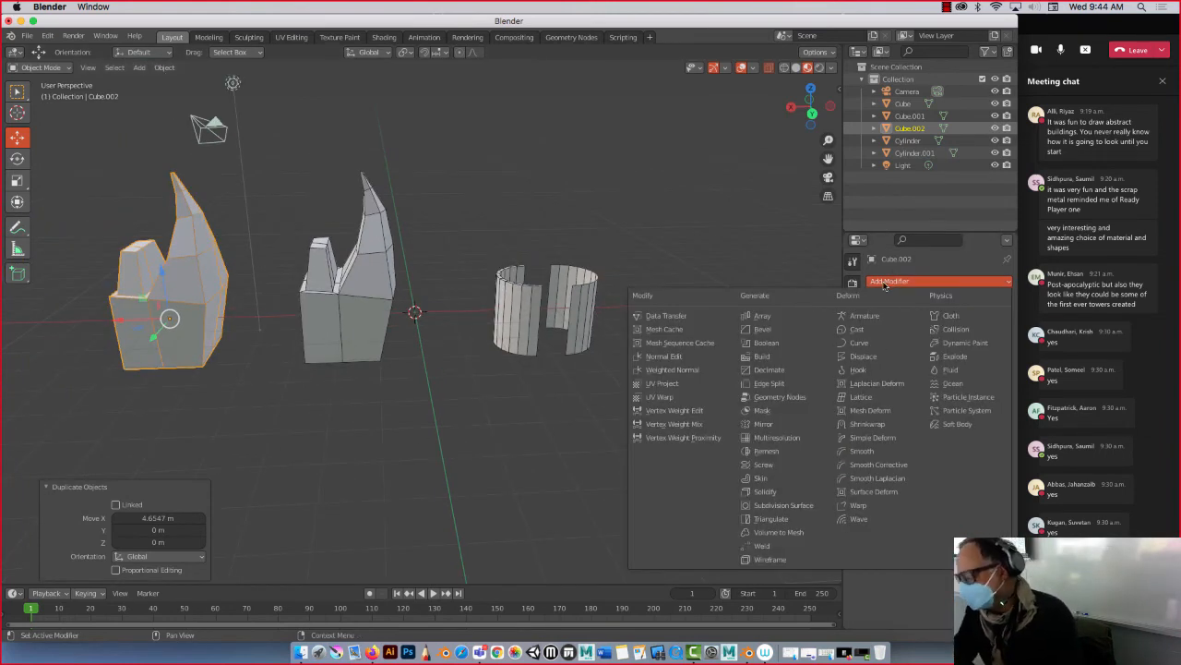
pyautogui.click(762, 506)
pyautogui.moveTo(287, 350); pyautogui.dragTo(373, 395, button='middle')
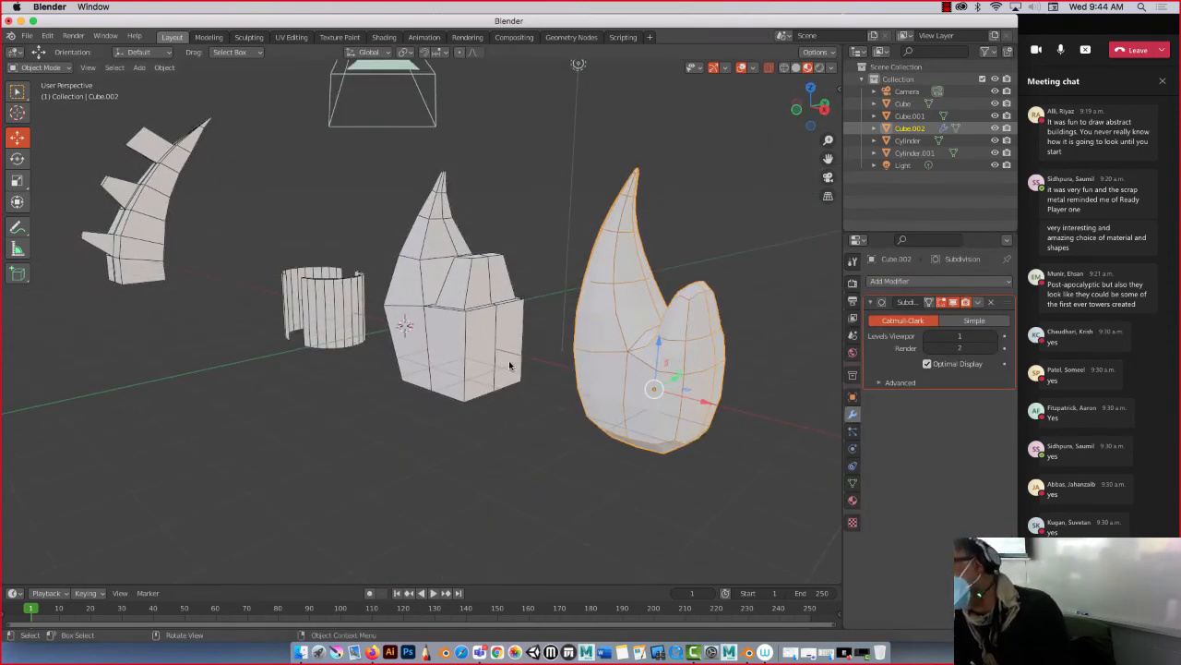
pyautogui.scroll(-3, 508, 365)
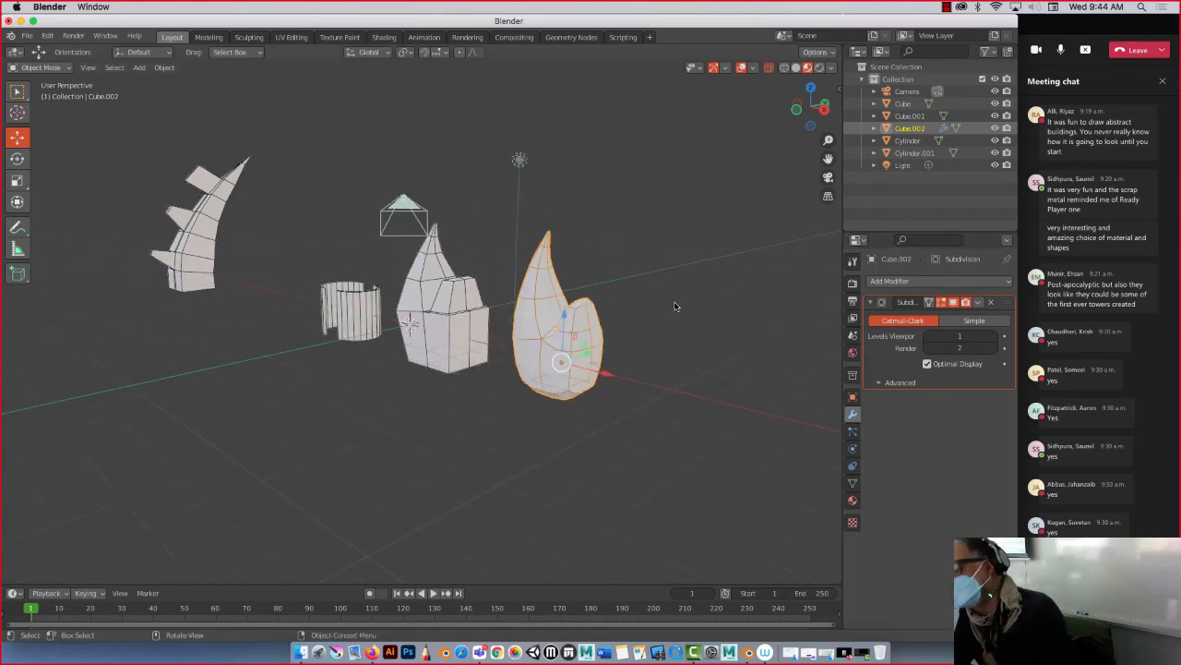
pyautogui.hotkey('ctrl', 'z')
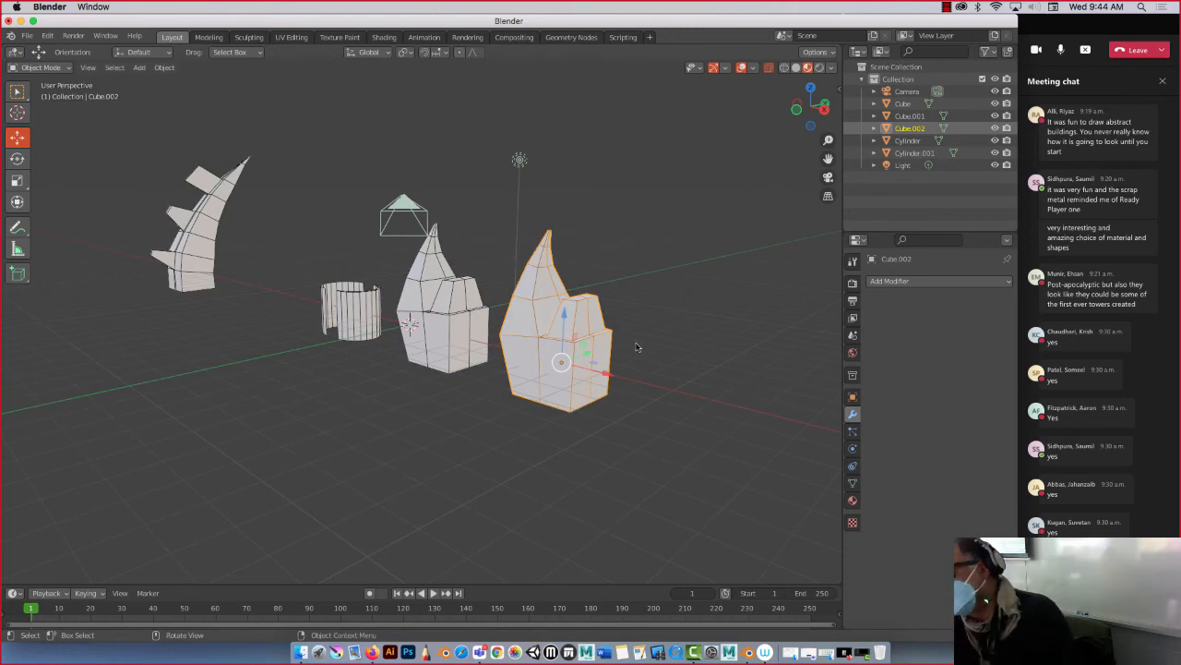
# Step: Add a Subdivision Surface modifier to the duplicated spire and compare its shape with the original
pyautogui.moveTo(621, 340); pyautogui.dragTo(469, 300, button='middle')
pyautogui.scroll(2, 318, 304)
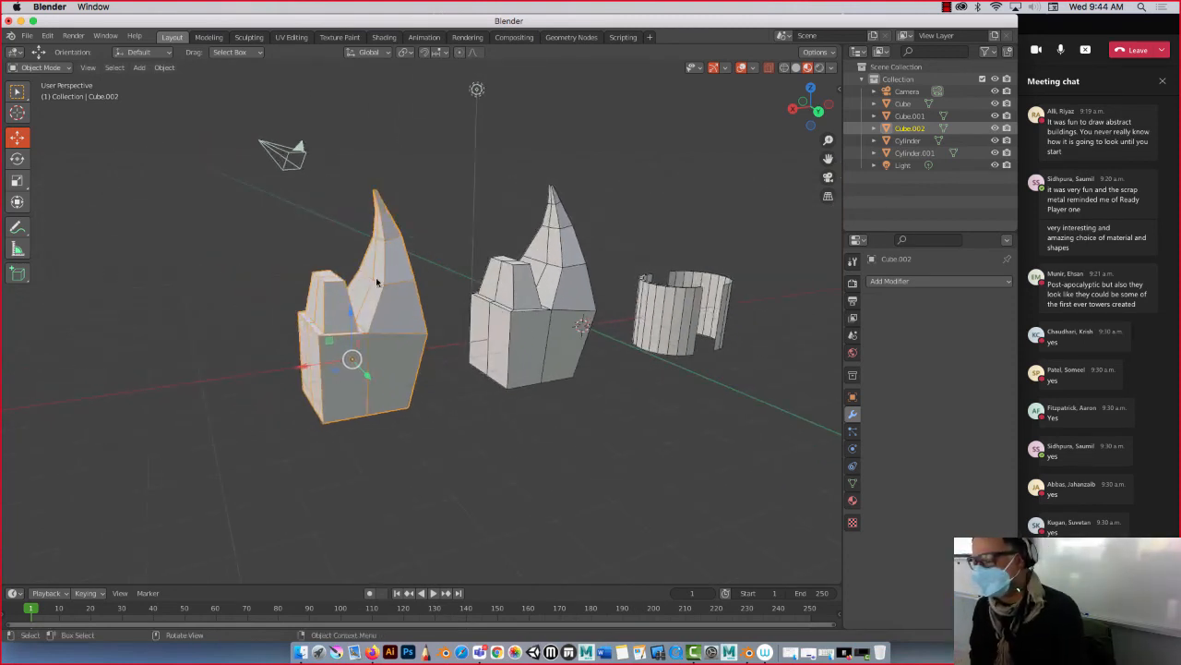
pyautogui.click(916, 281)
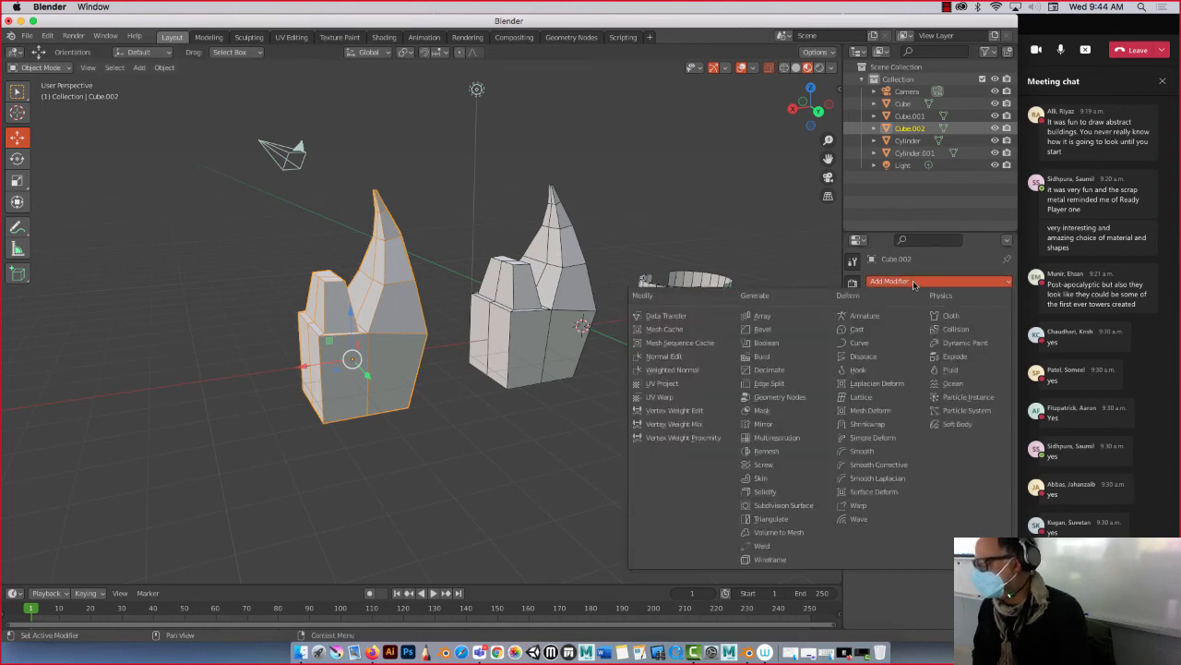
pyautogui.click(760, 504)
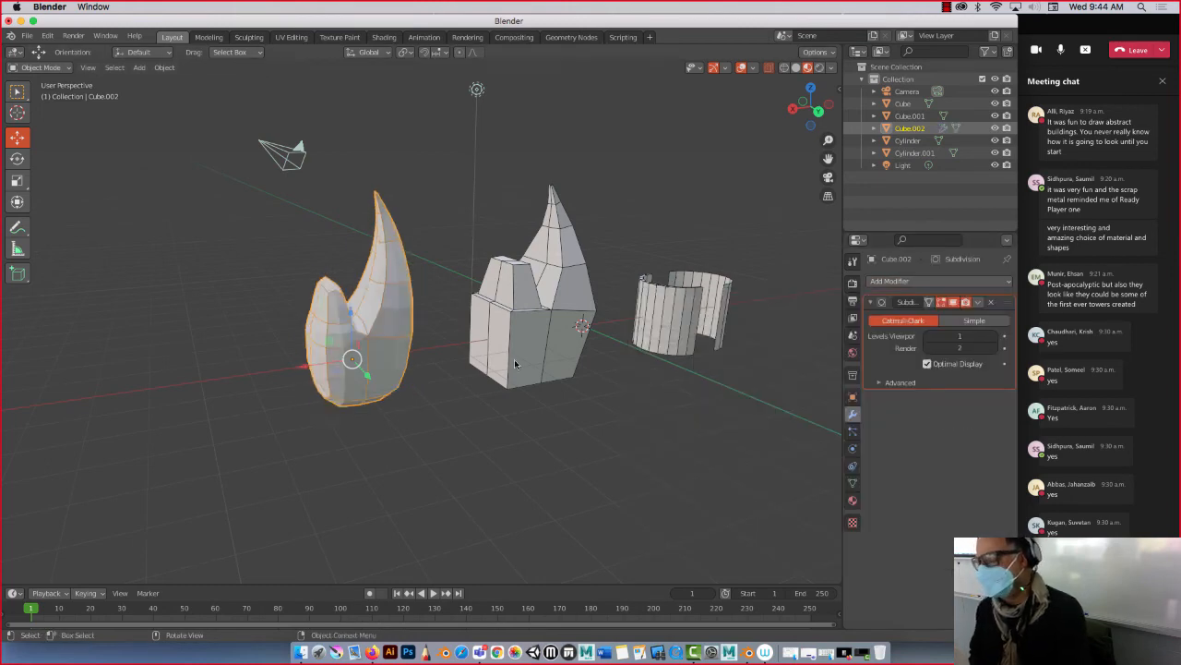
pyautogui.moveTo(514, 359); pyautogui.dragTo(349, 268, button='middle')
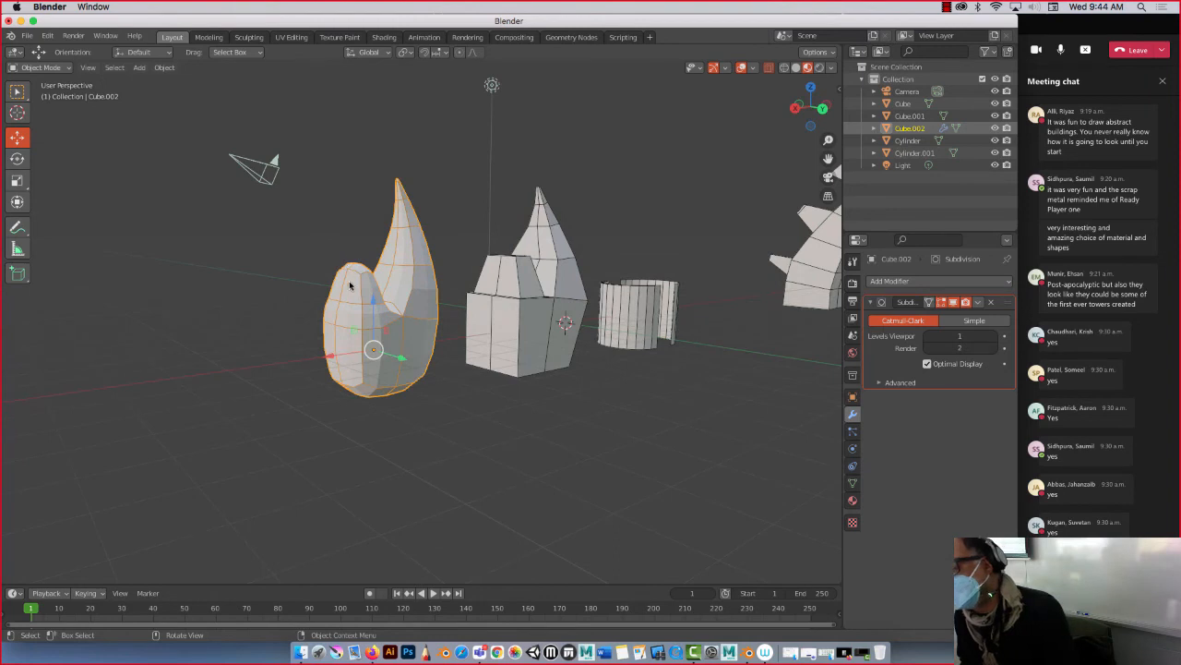
pyautogui.moveTo(397, 192); pyautogui.dragTo(349, 207, button='middle')
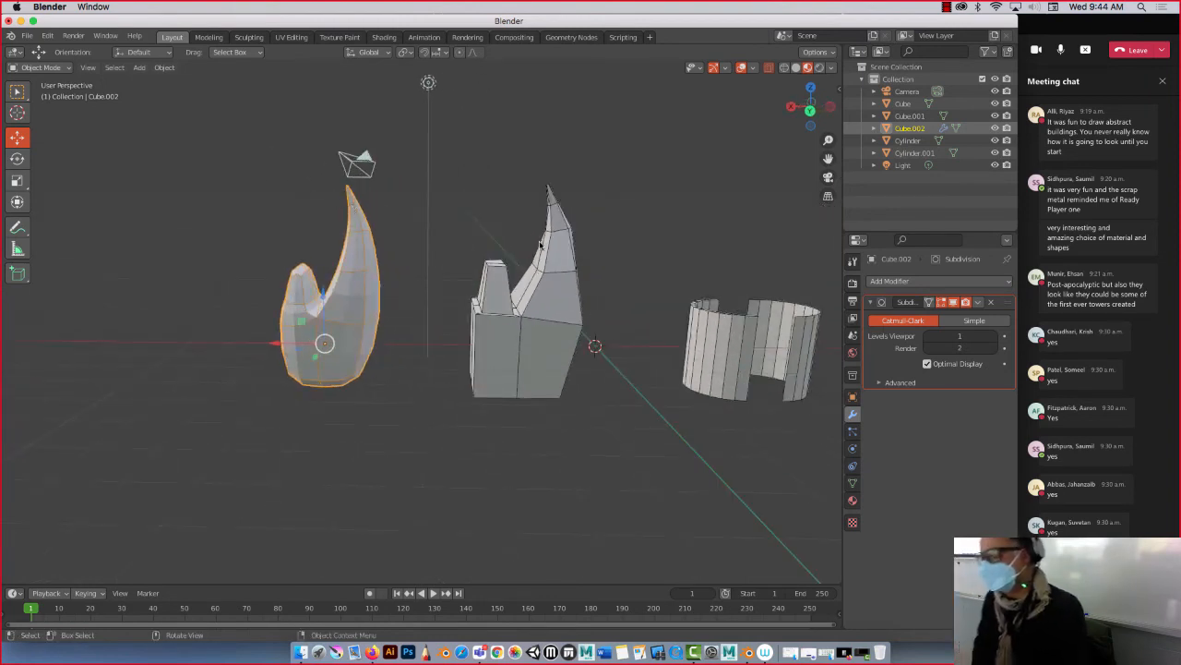
pyautogui.scroll(3, 533, 251)
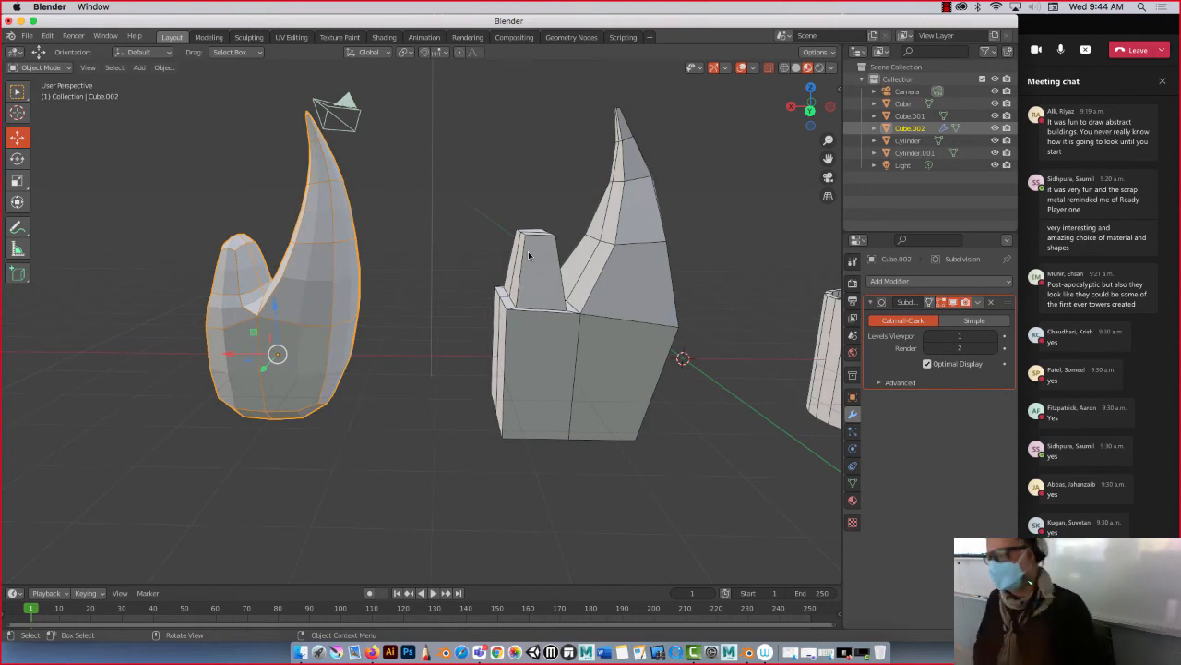
# Step: Enter Edit Mode on the original spire, add one lengthwise loop cut around the spire and block, and undo its slide
pyautogui.click(620, 265)
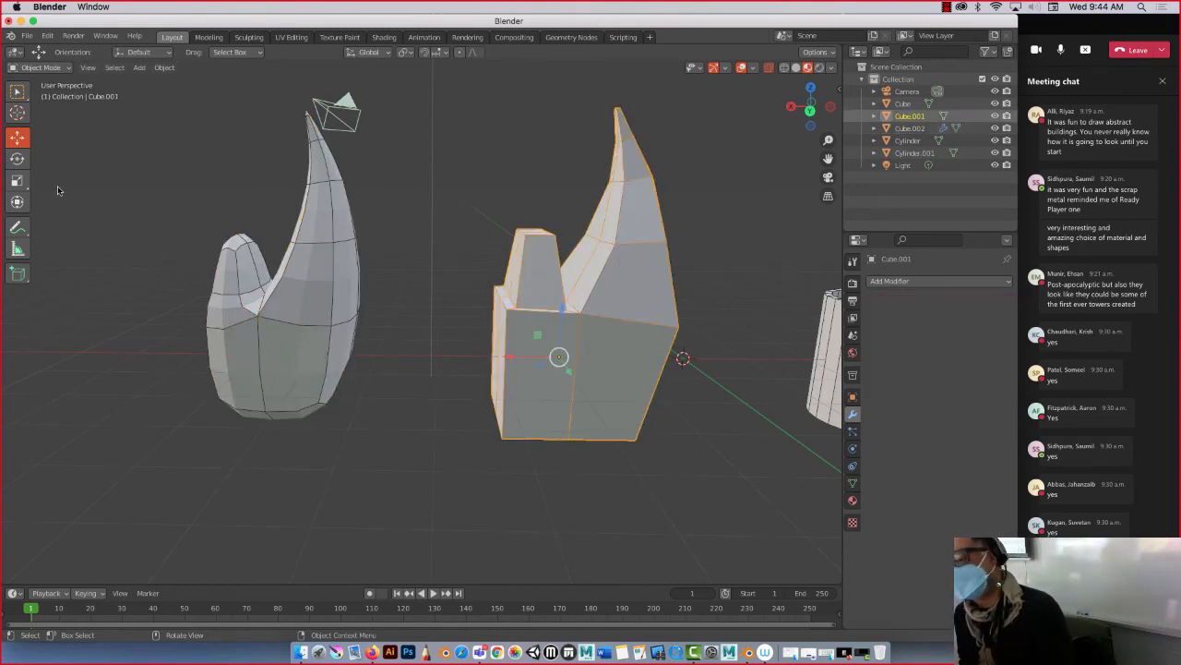
pyautogui.press('Tab')
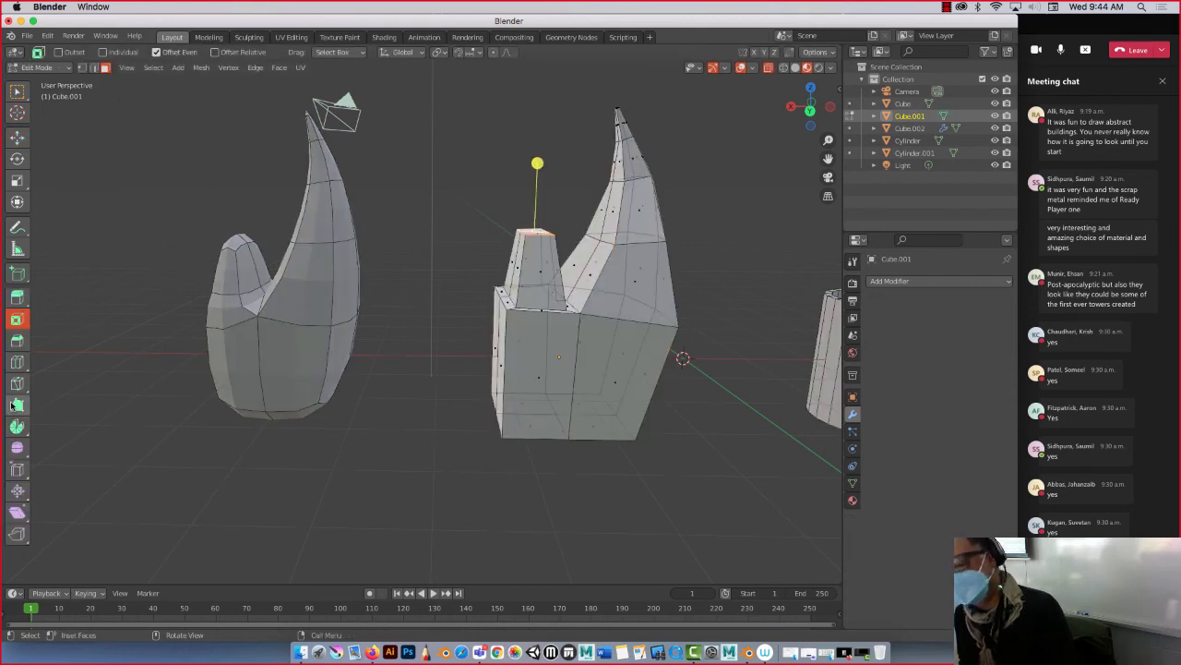
pyautogui.click(16, 363)
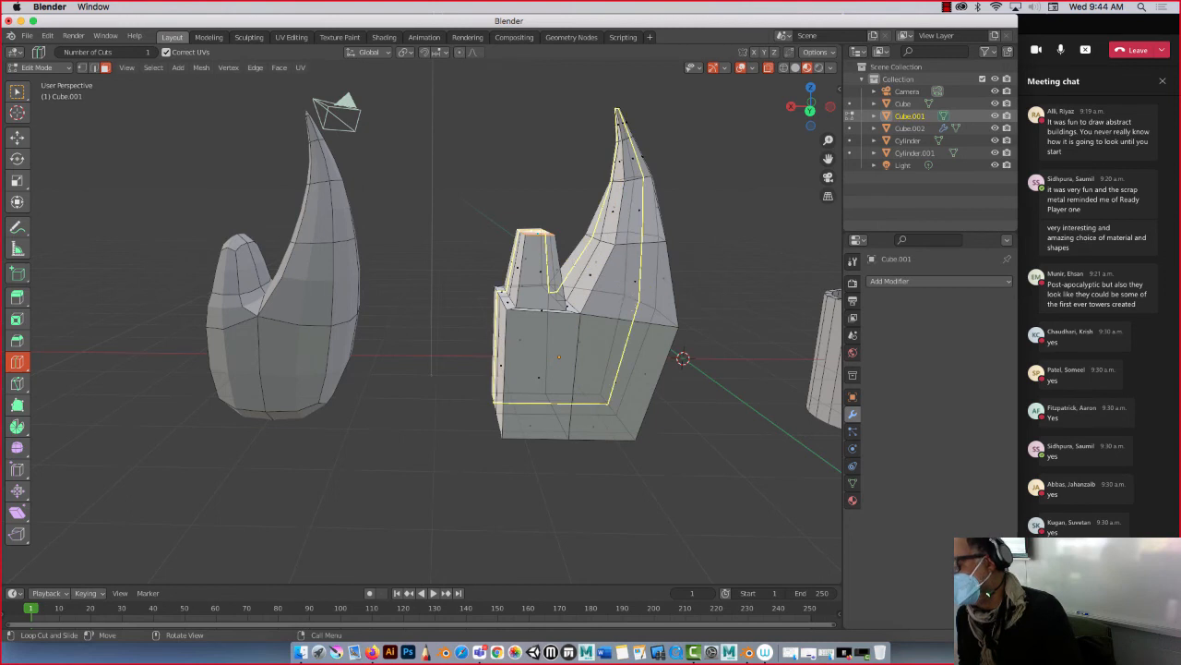
pyautogui.click(600, 299)
pyautogui.click(593, 293)
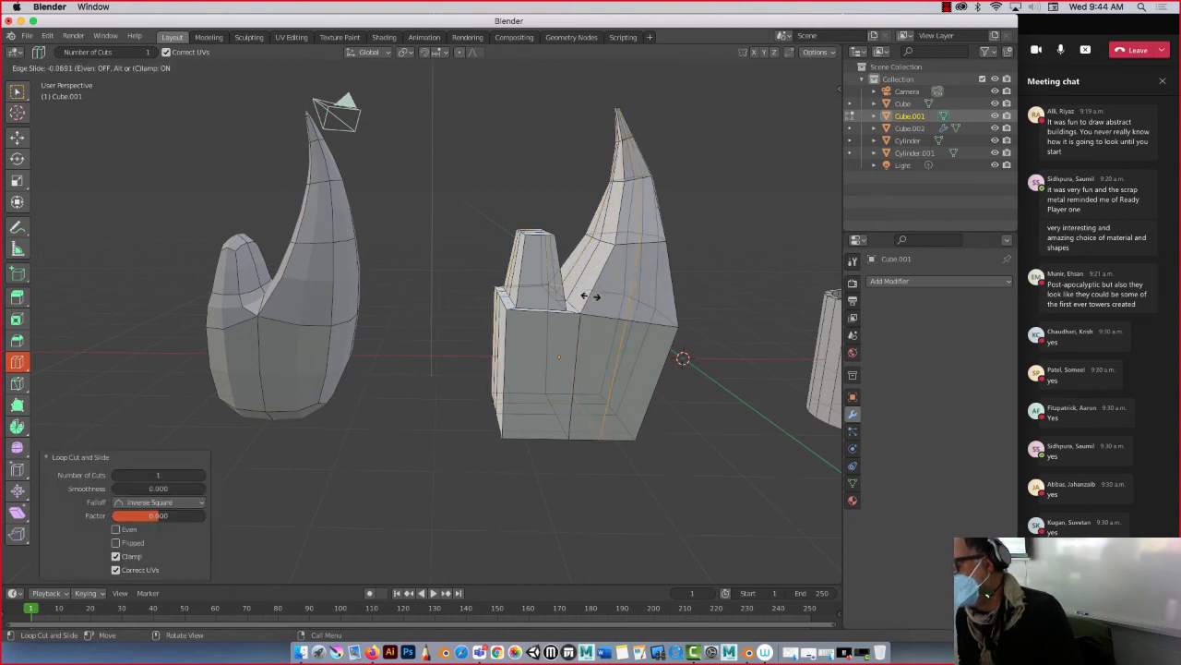
pyautogui.hotkey('ctrl', 'z')
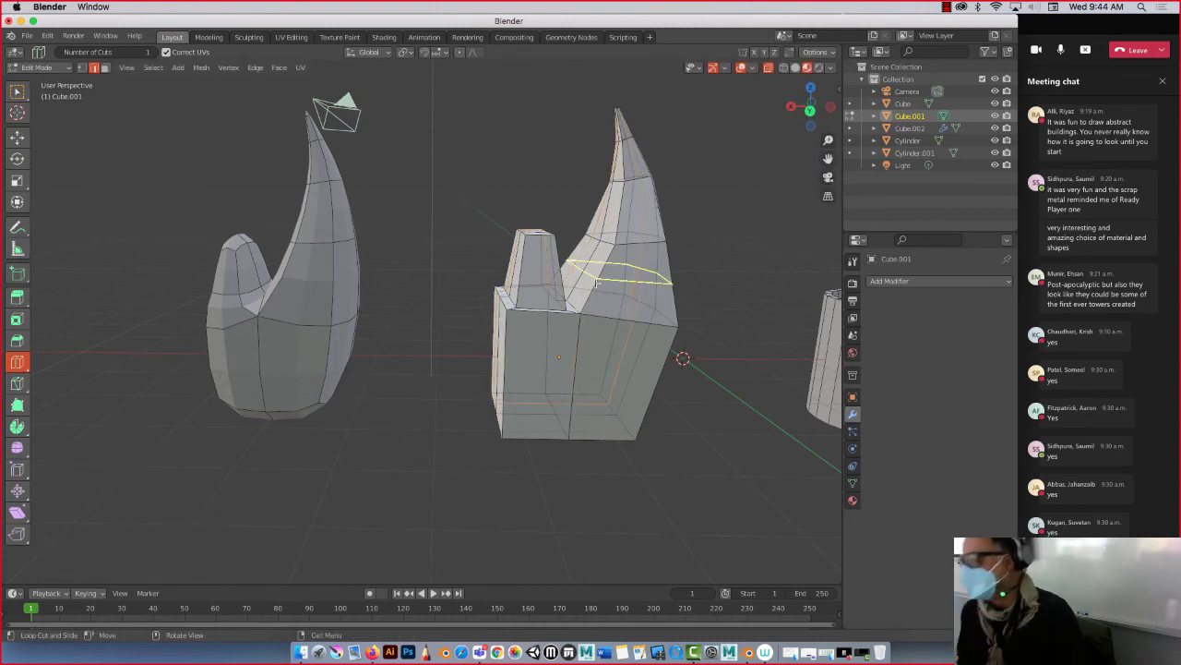
# Step: Add horizontal loop cuts close to the spire's base and around its two middle edge rings, and return to Object Mode
pyautogui.moveTo(597, 284); pyautogui.dragTo(584, 316)
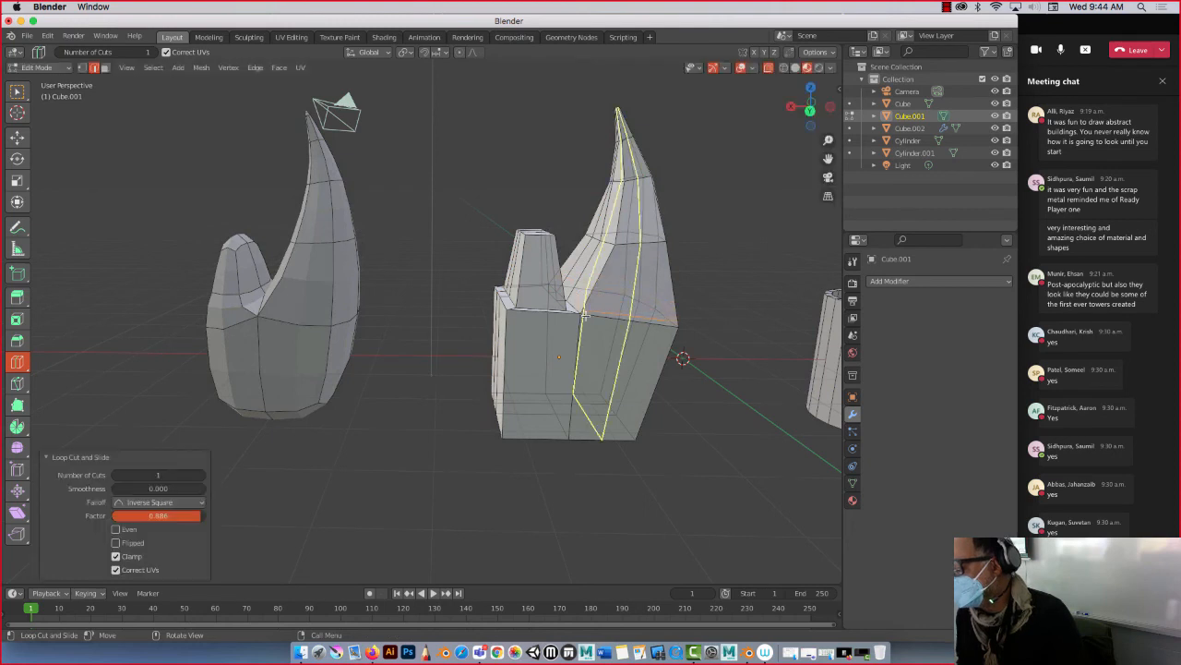
pyautogui.moveTo(603, 256); pyautogui.dragTo(616, 110)
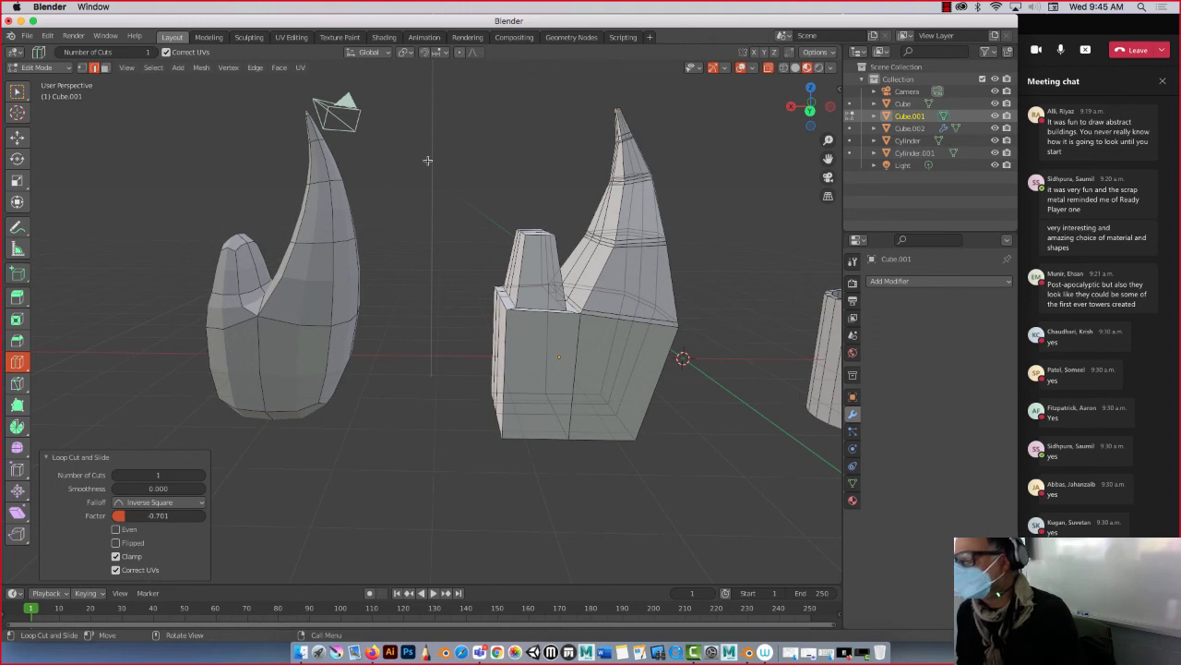
pyautogui.click(16, 92)
pyautogui.press('Tab')
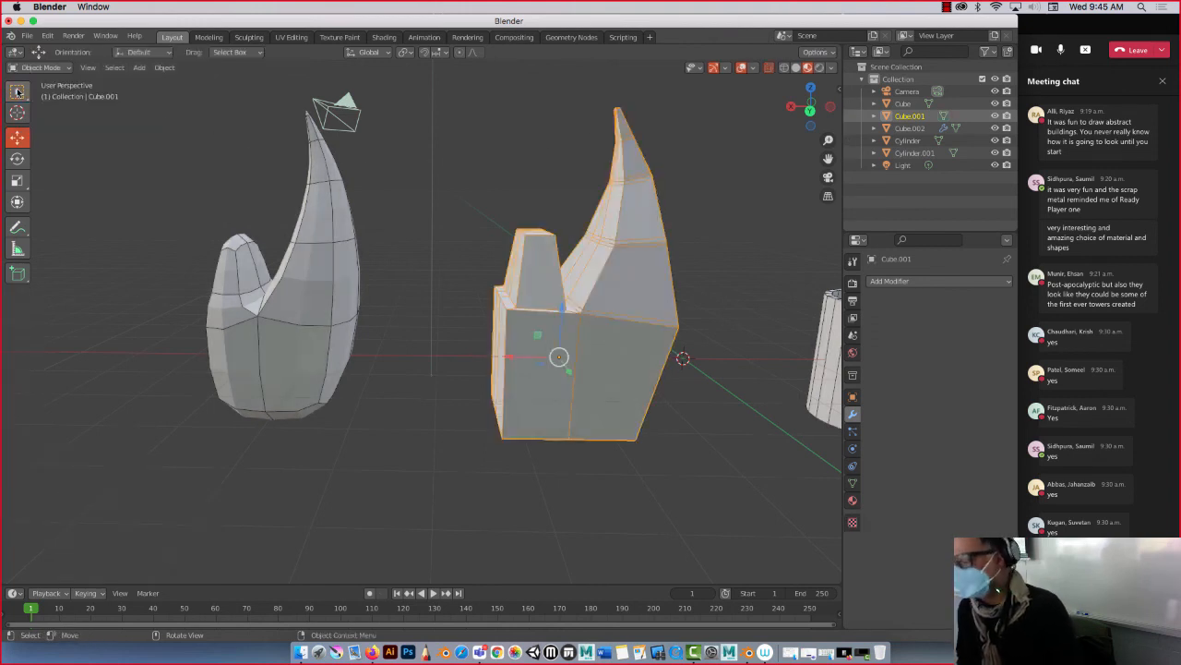
# Step: Add a Subdivision Surface modifier to the original spire with the extra loop cuts and inspect the result
pyautogui.click(900, 282)
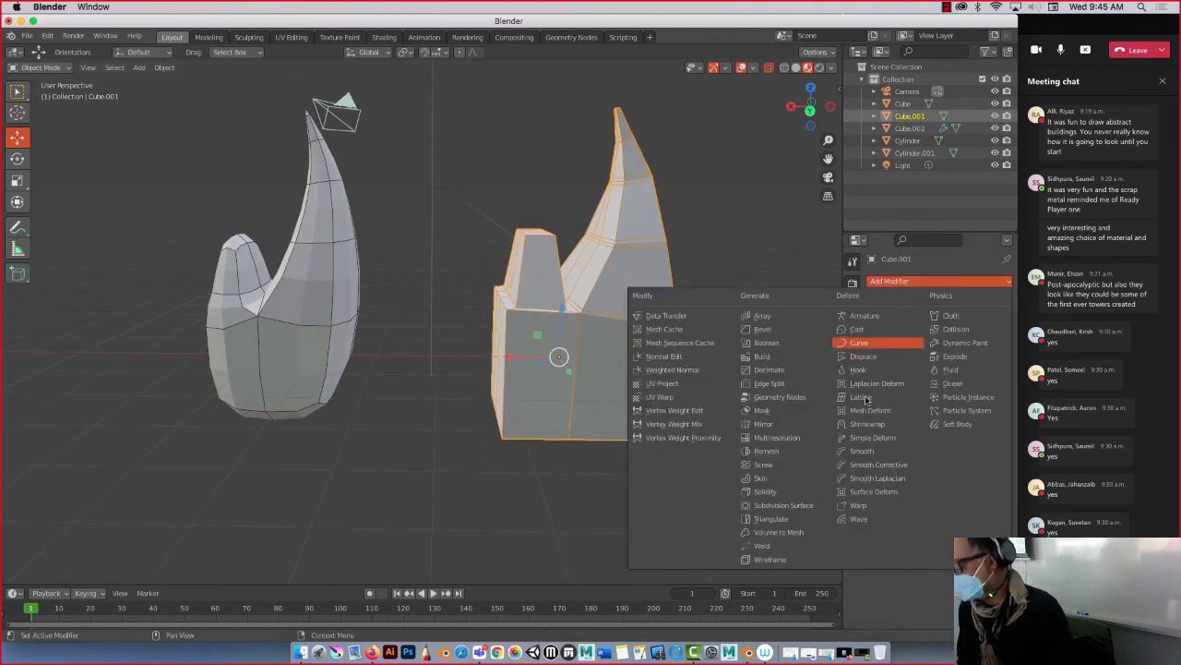
pyautogui.click(776, 505)
pyautogui.moveTo(549, 438); pyautogui.dragTo(457, 434, button='middle')
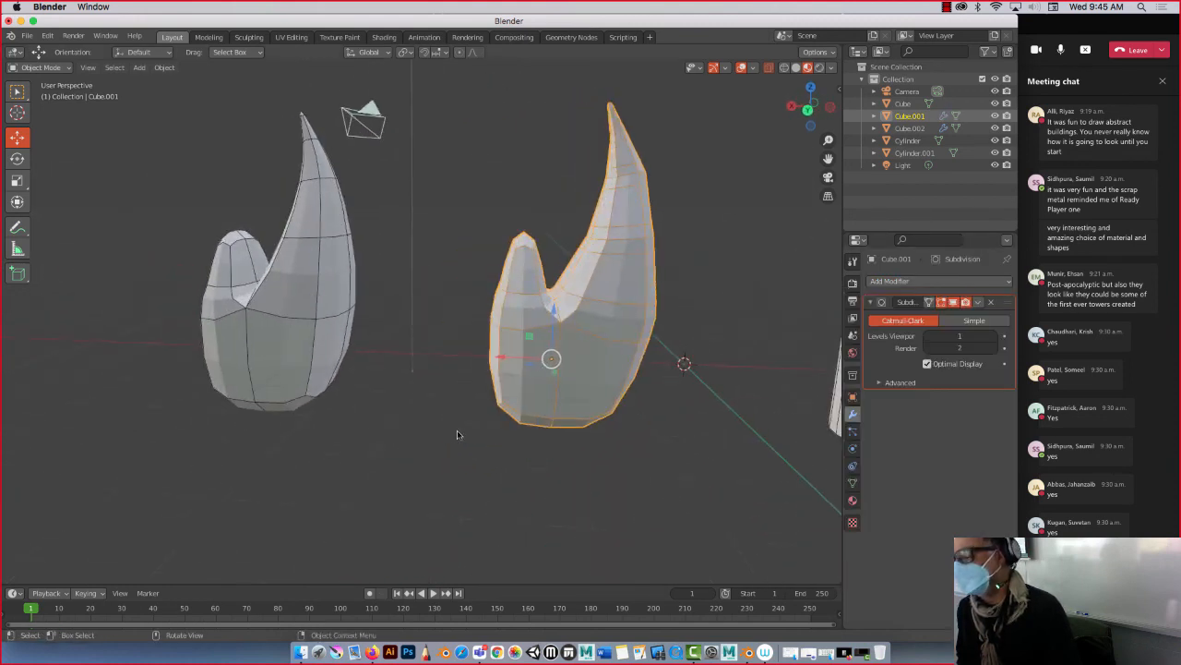
# Step: Apply smooth shading to the original spire with the extra loop cuts and compare it with the flat-shaded duplicate
pyautogui.click(451, 429)
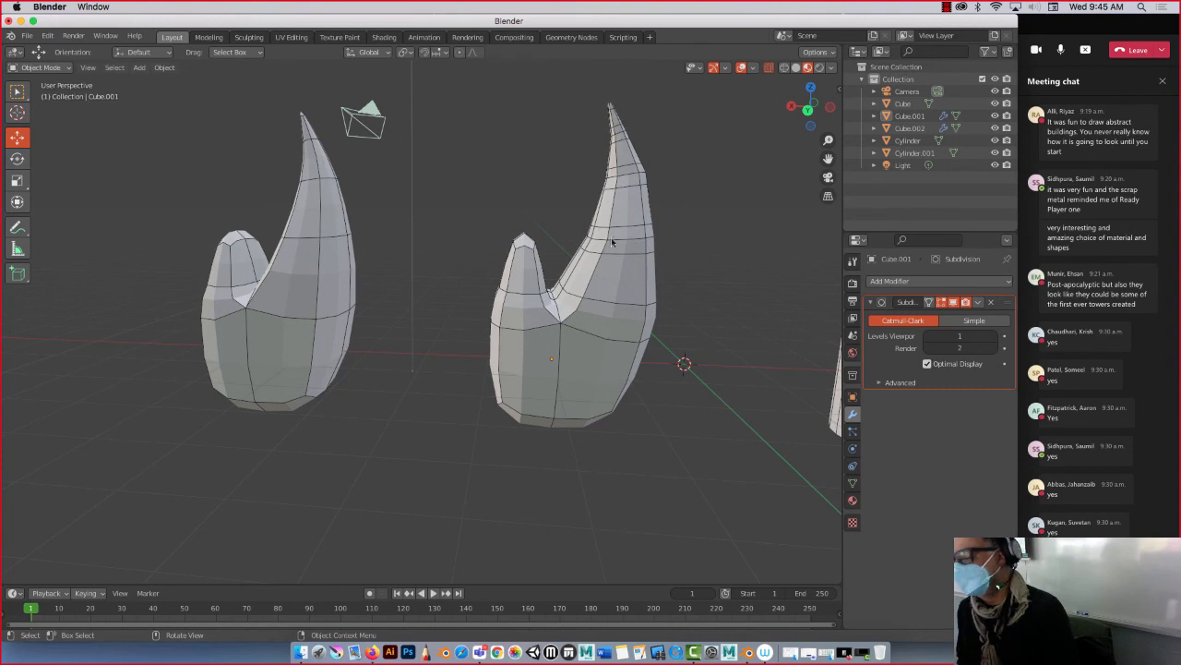
pyautogui.click(609, 202)
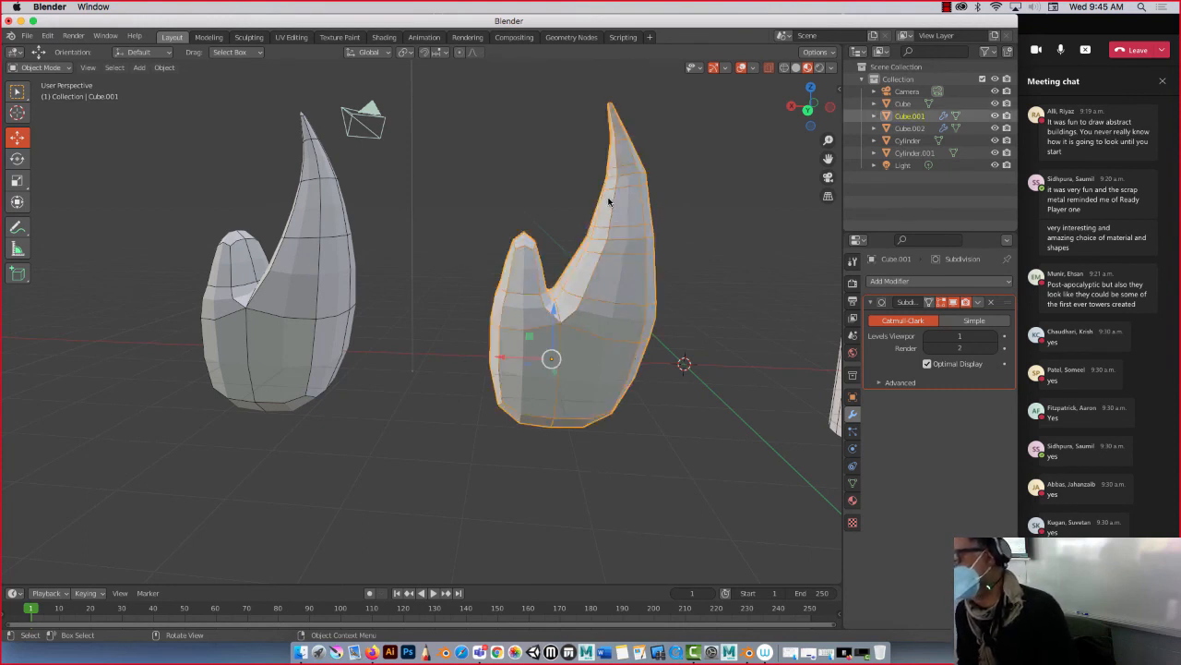
pyautogui.rightClick(609, 201)
pyautogui.click(600, 199)
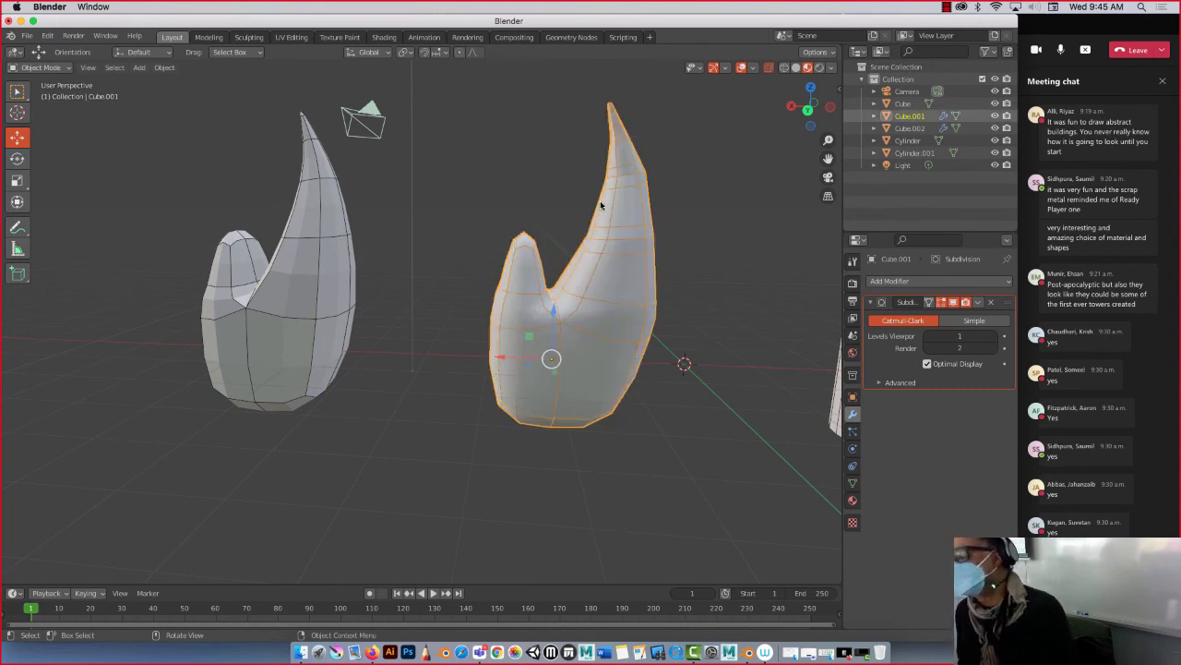
pyautogui.click(499, 224)
pyautogui.moveTo(482, 221); pyautogui.dragTo(528, 239, button='middle')
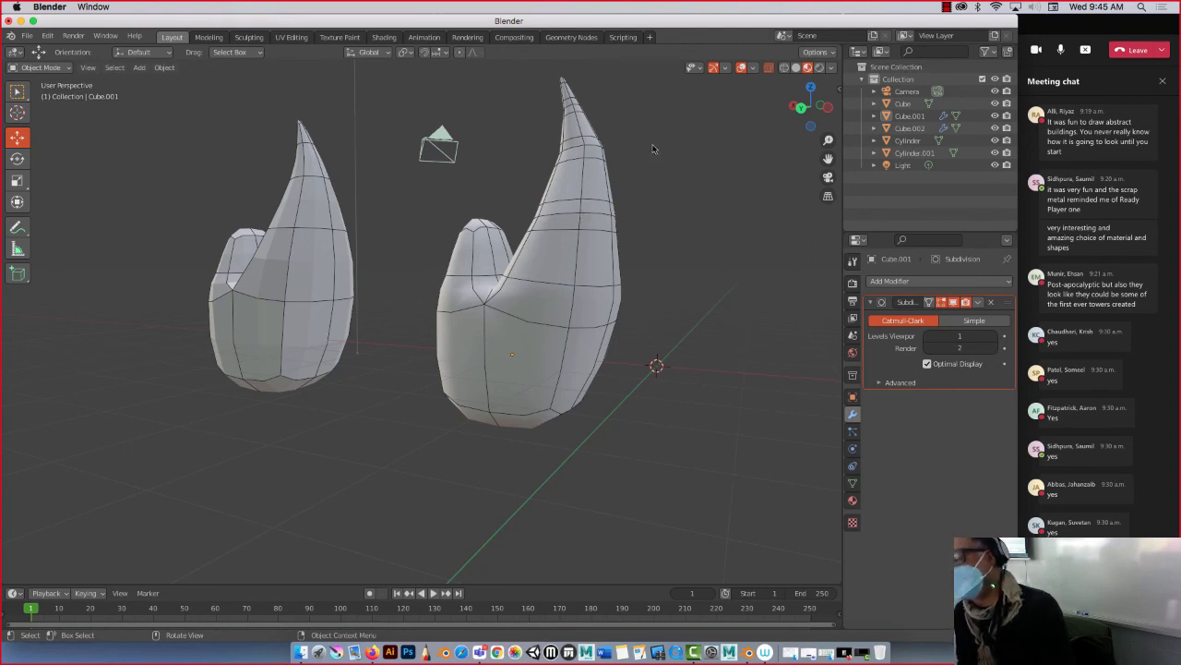
pyautogui.click(978, 302)
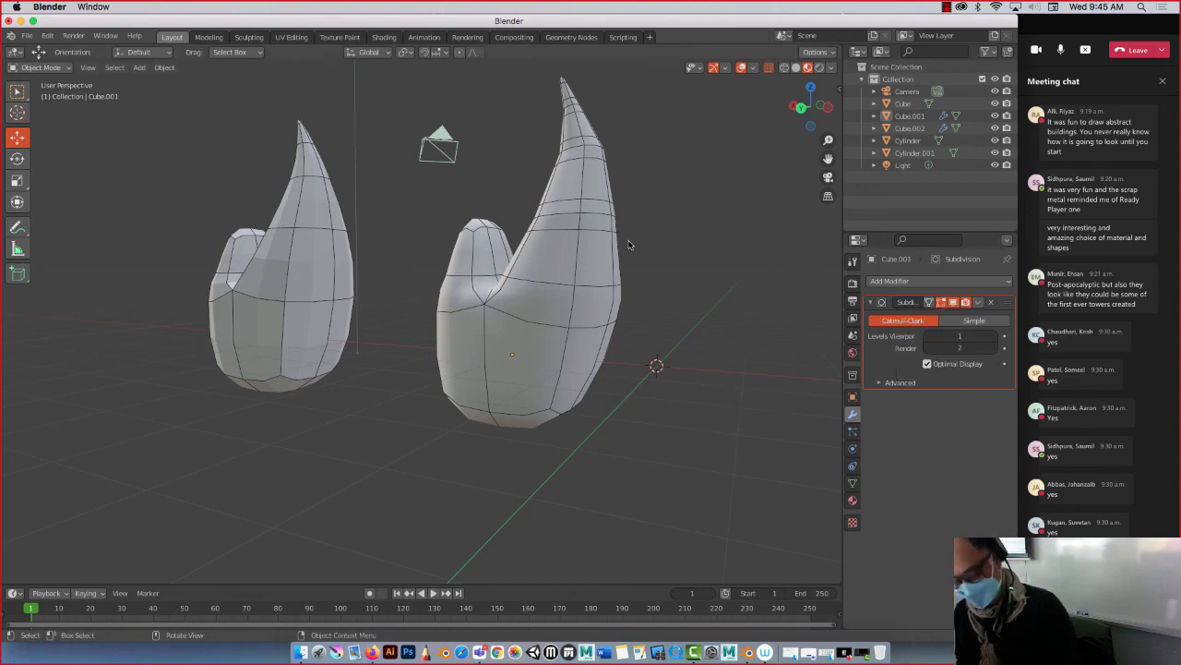
# Step: Undo the smooth shading and the Subdivision Surface modifier on the original spire, going back to its unsmoothed mesh in Edit Mode
pyautogui.hotkey('ctrl', 'z')
pyautogui.hotkey('ctrl', 'z')
pyautogui.hotkey('ctrl', 'z')
pyautogui.hotkey('ctrl', 'z')
pyautogui.hotkey('ctrl', 'z')
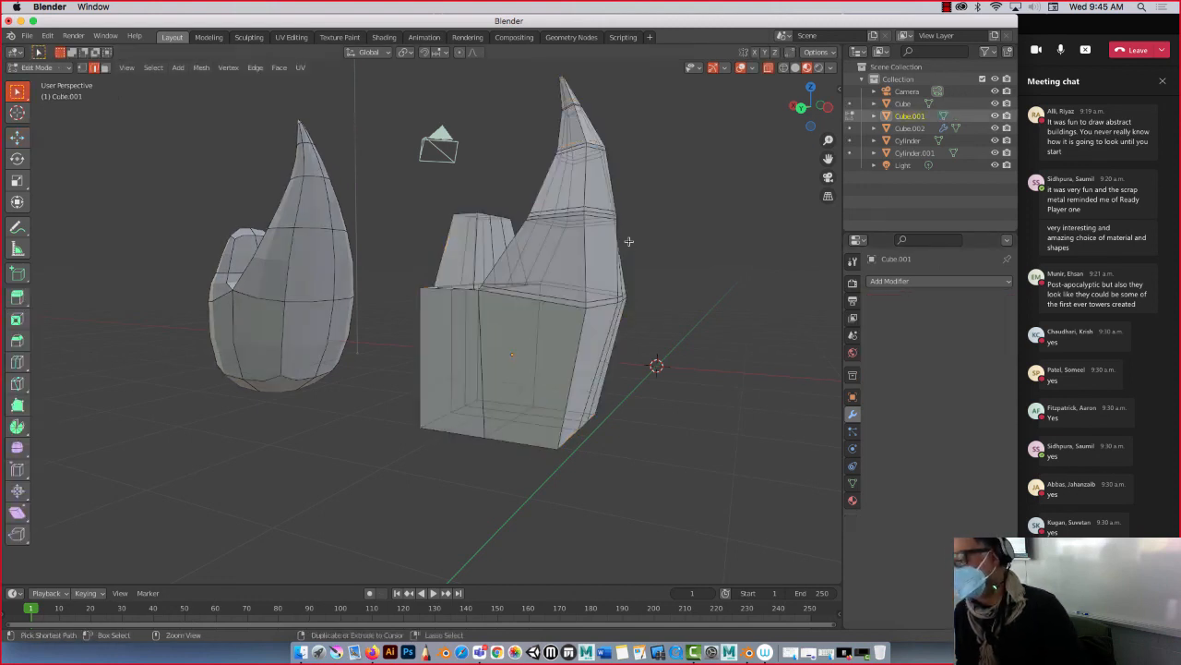
pyautogui.hotkey('ctrl', 'z')
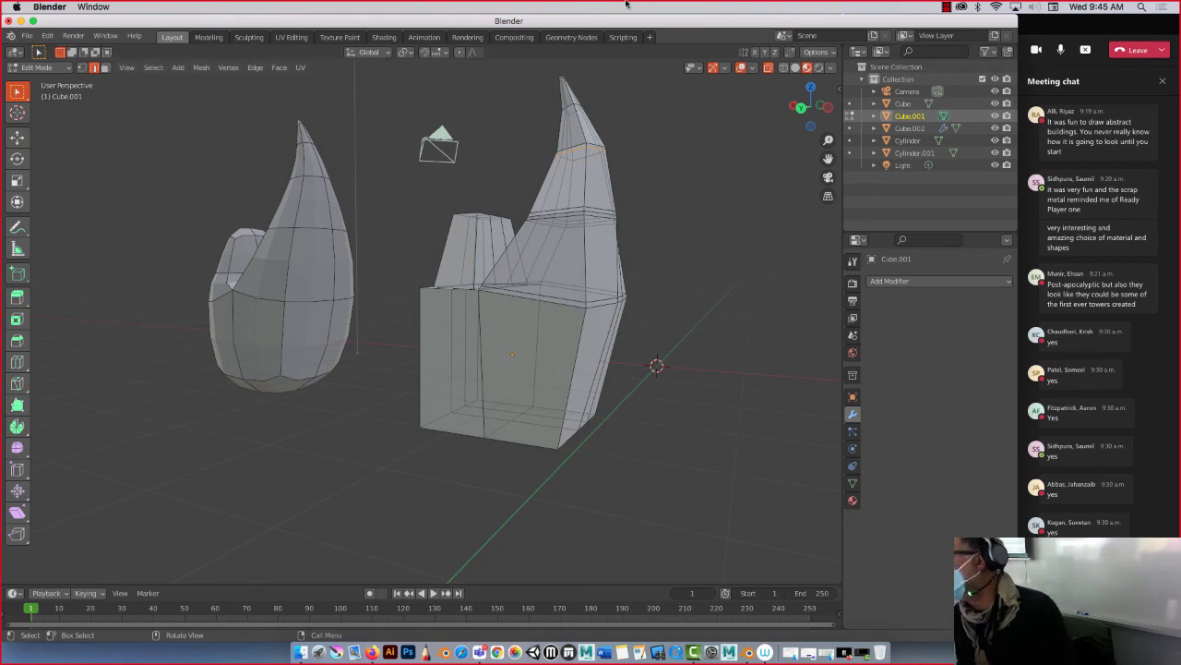
pyautogui.click(946, 8)
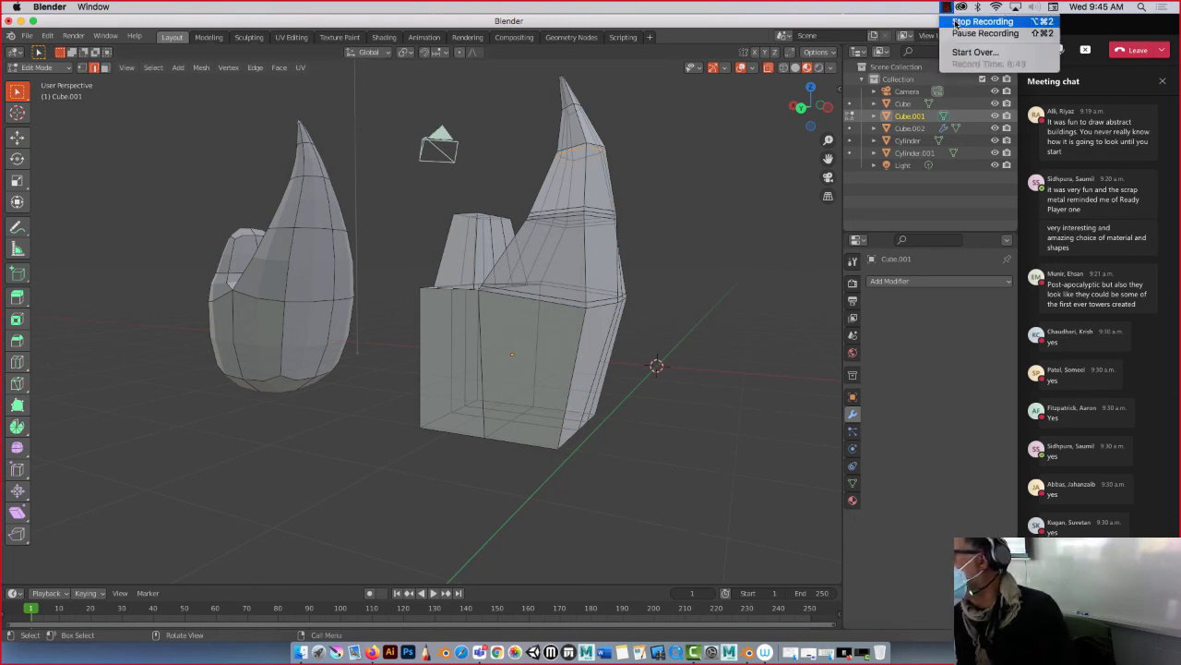